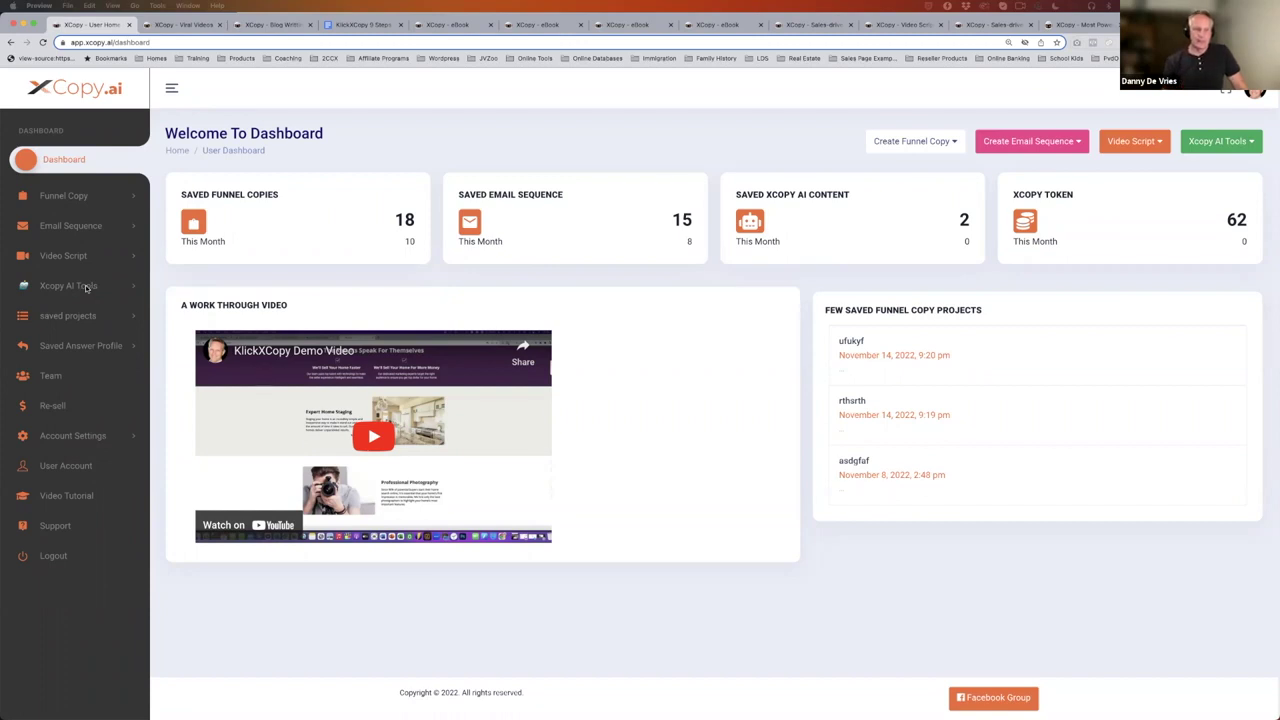
- Expand the Xcopy AI Tools categories and open the Viral Videos script templates
click(86, 288)
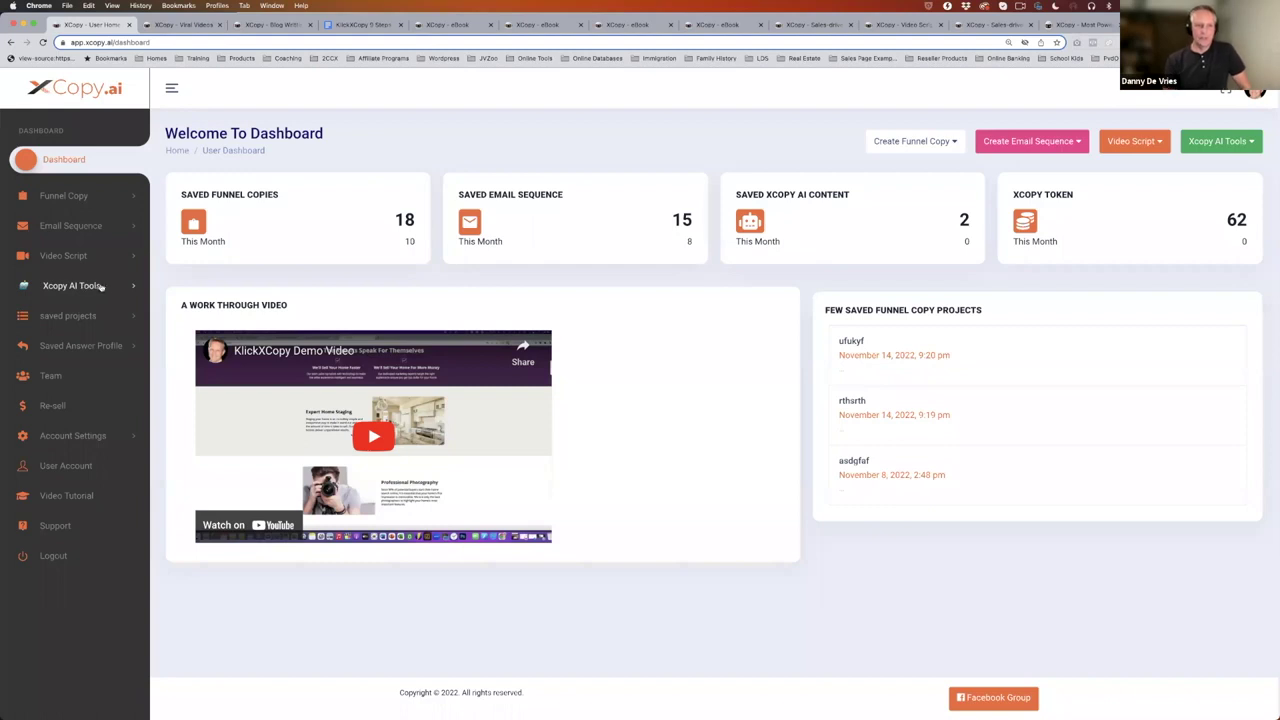
click(105, 288)
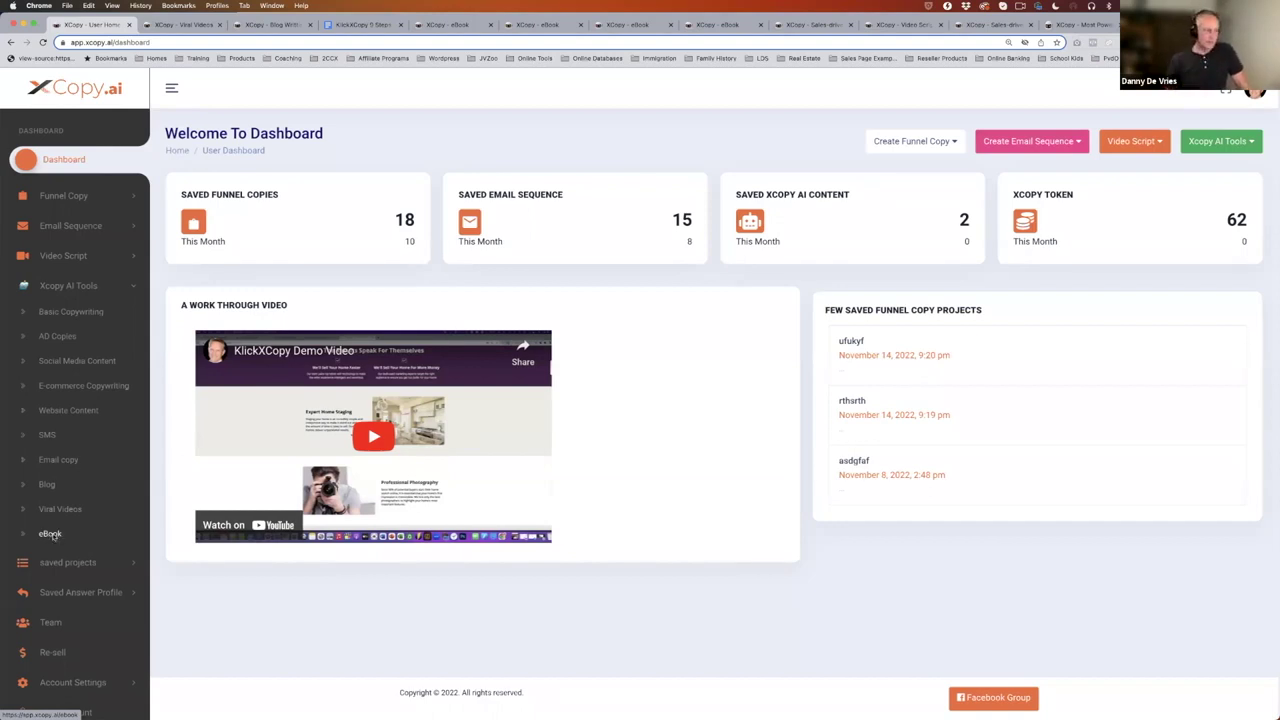
click(52, 536)
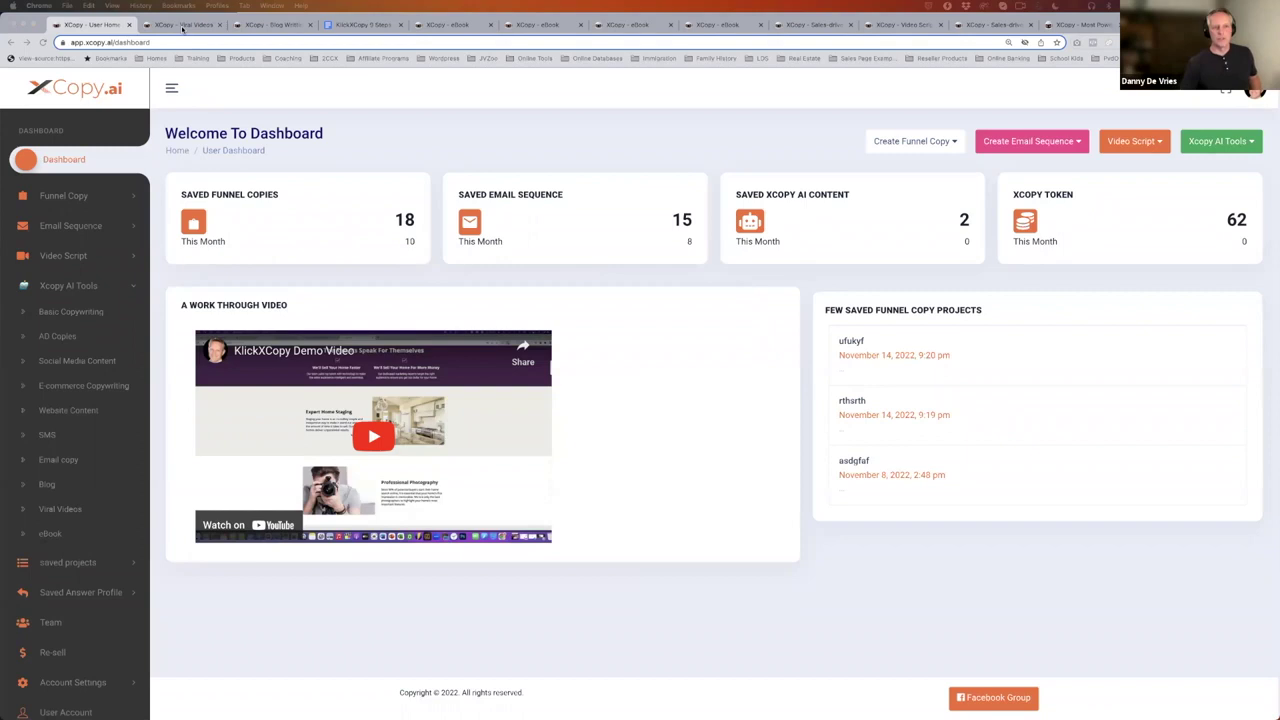
click(60, 510)
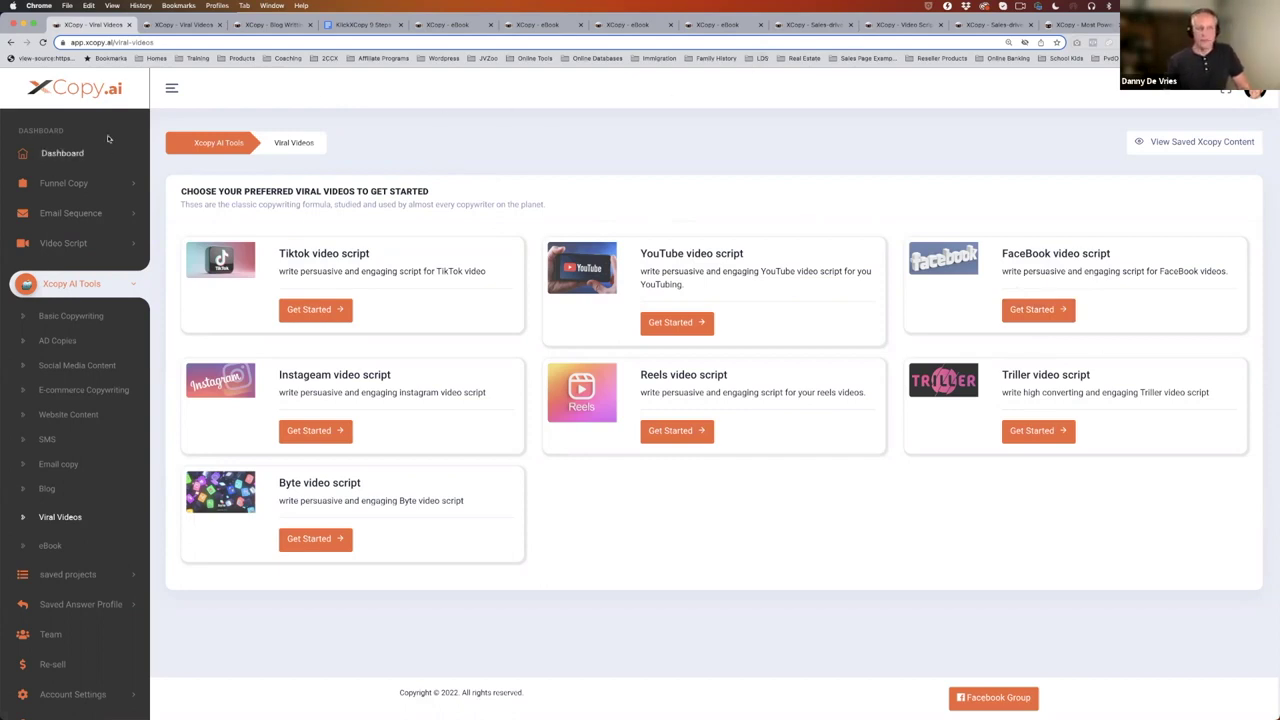
- Switch to the open Facebook Video Script page and examine its product name, product description and generated green screen script
click(186, 25)
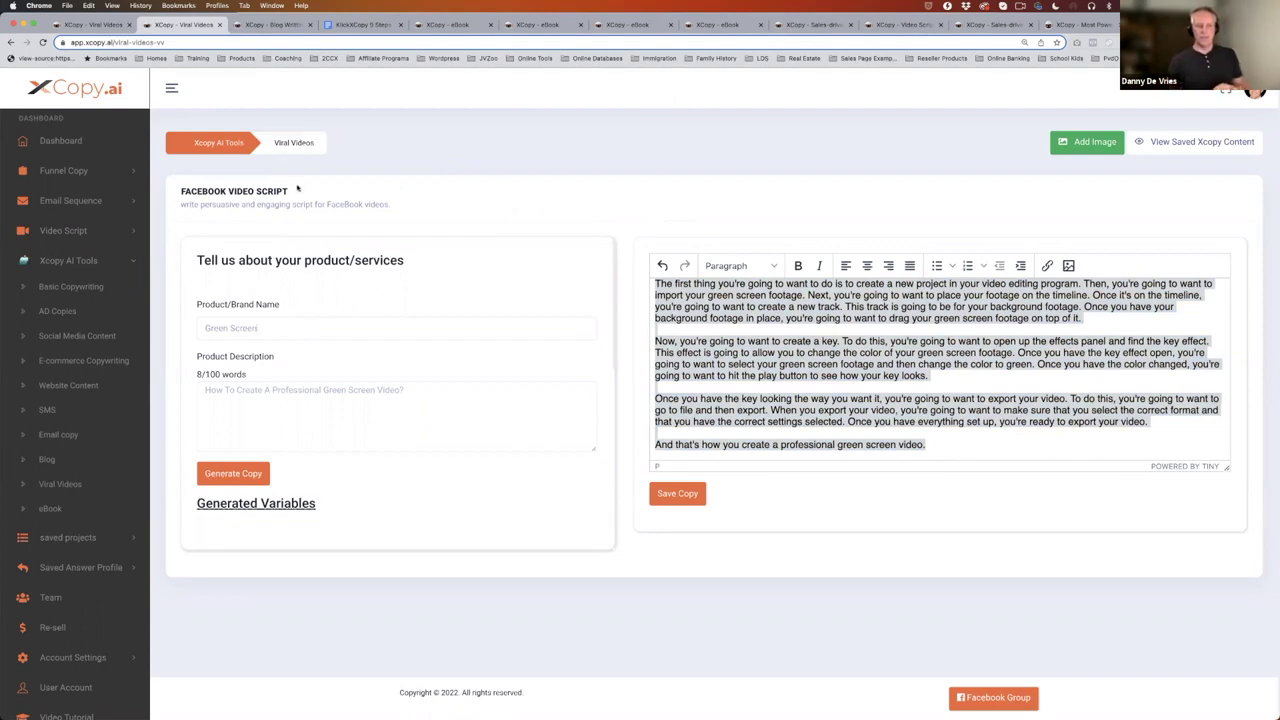
drag(295, 192, 157, 190)
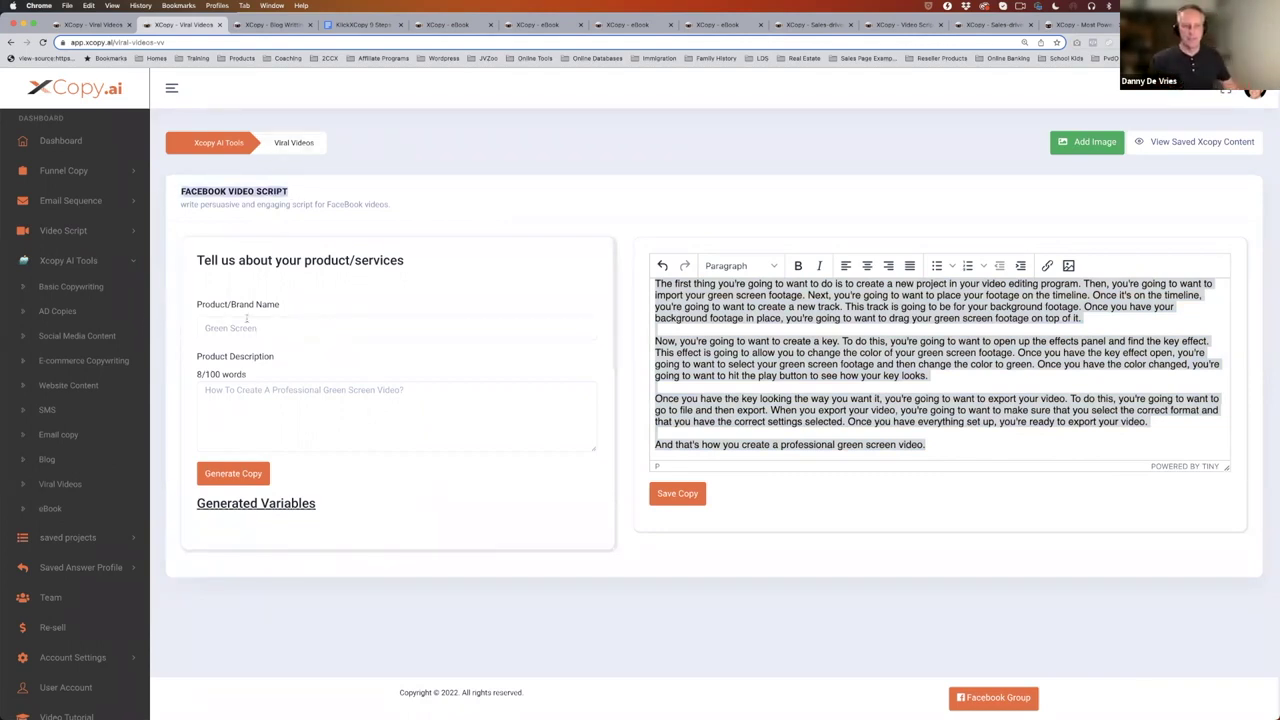
click(281, 331)
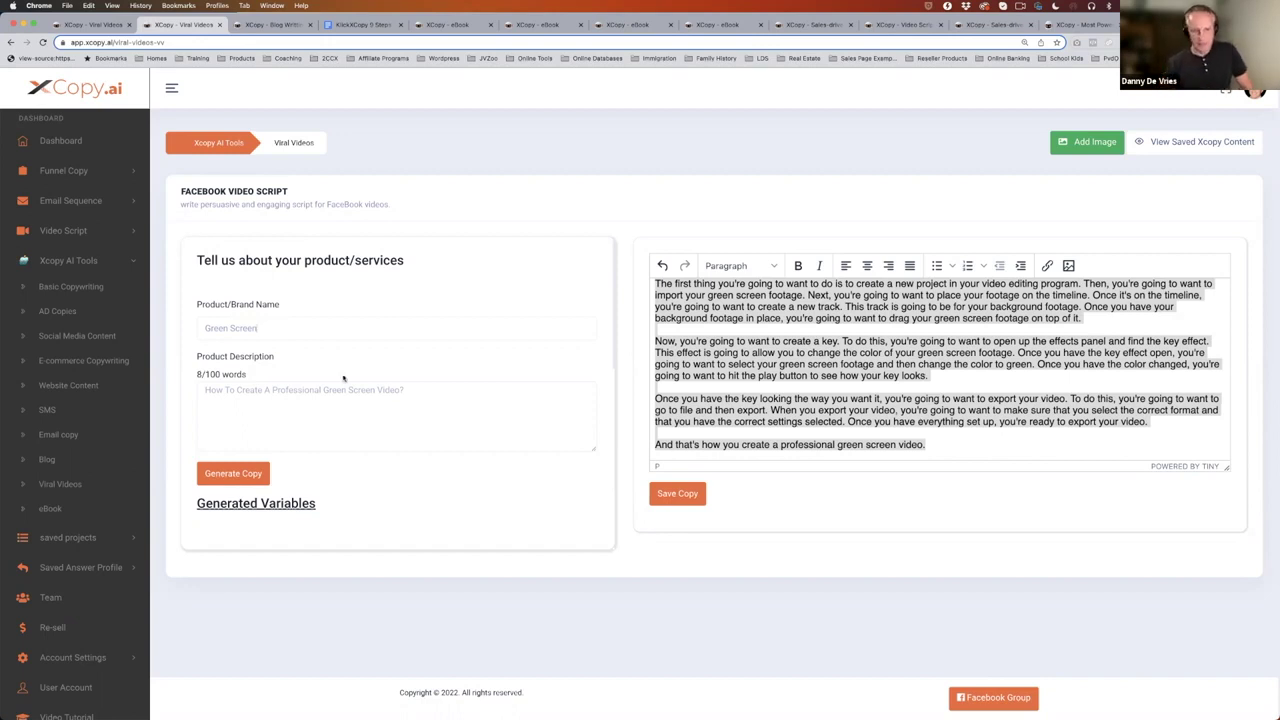
drag(426, 395, 197, 392)
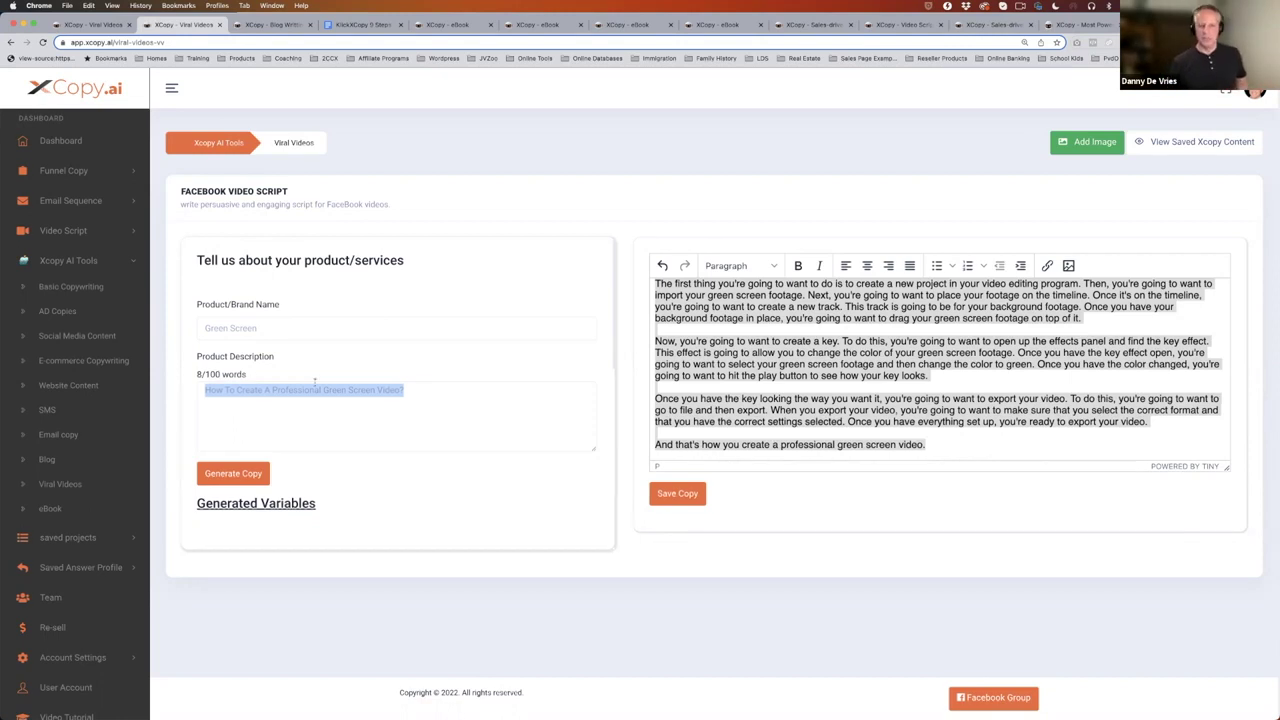
click(438, 389)
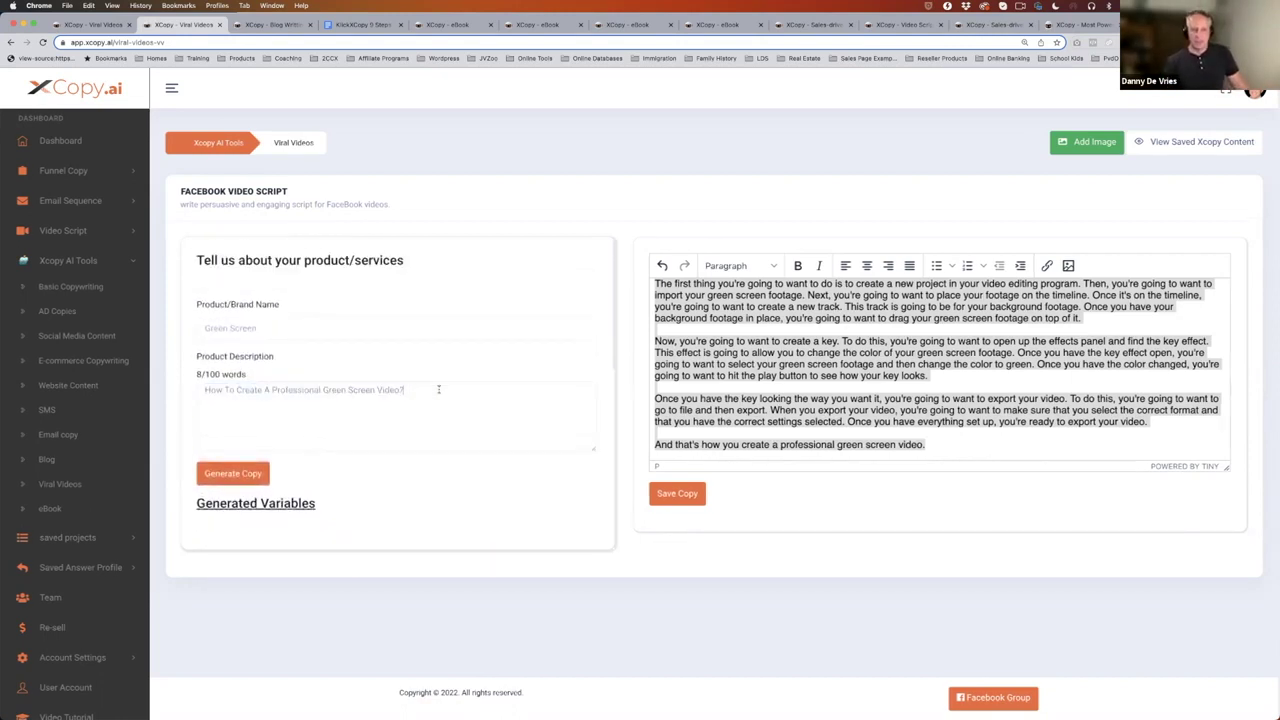
key(super+a)
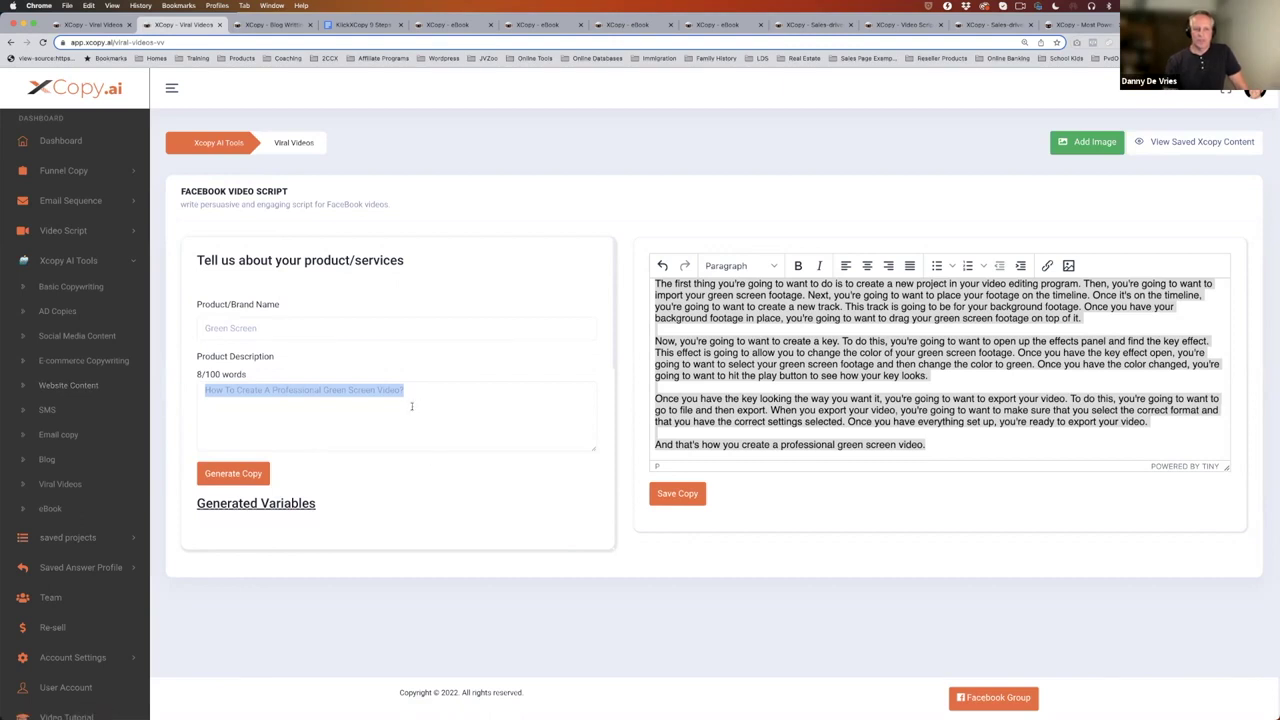
click(354, 405)
scroll(330, 420, down, 2)
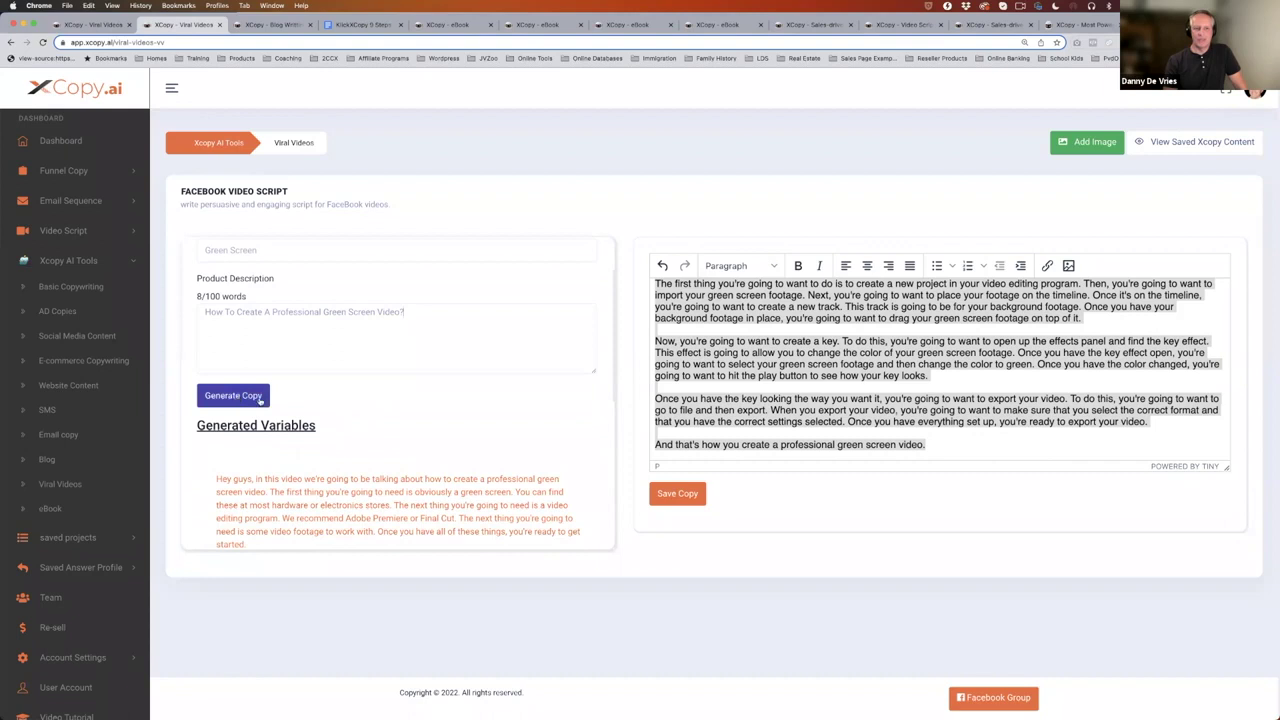
scroll(394, 373, up, 2)
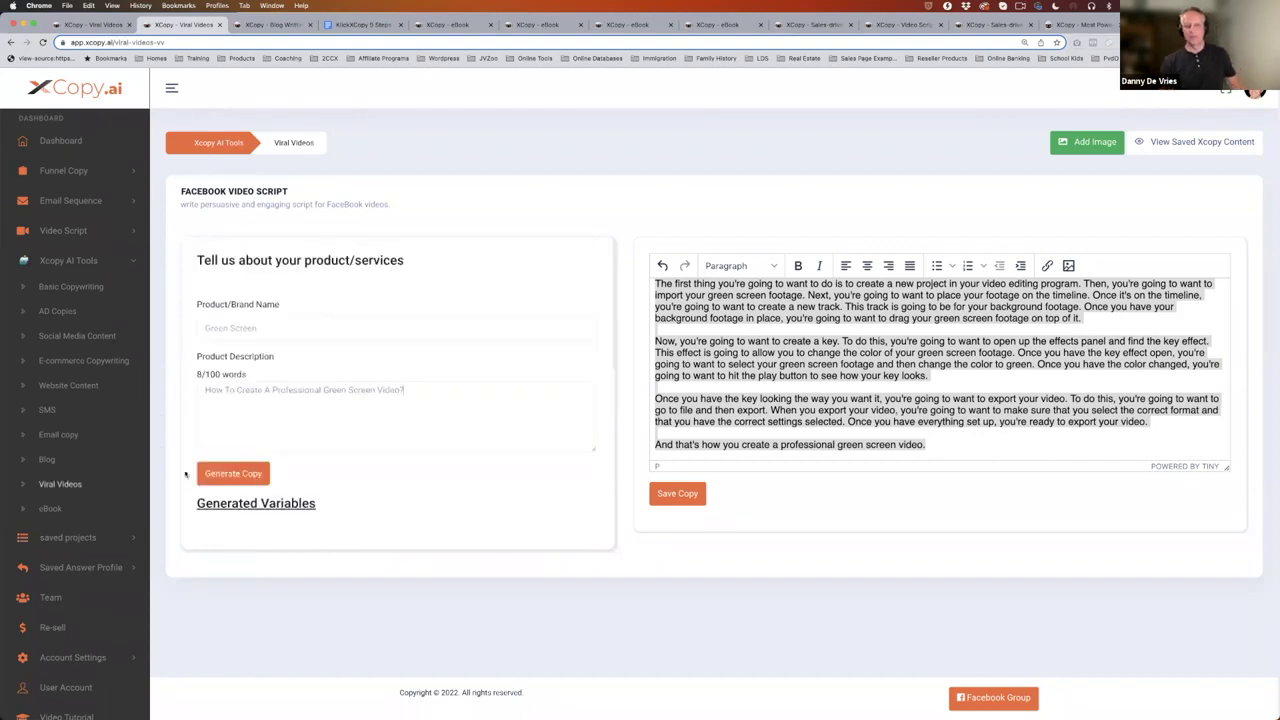
scroll(372, 417, down, 5)
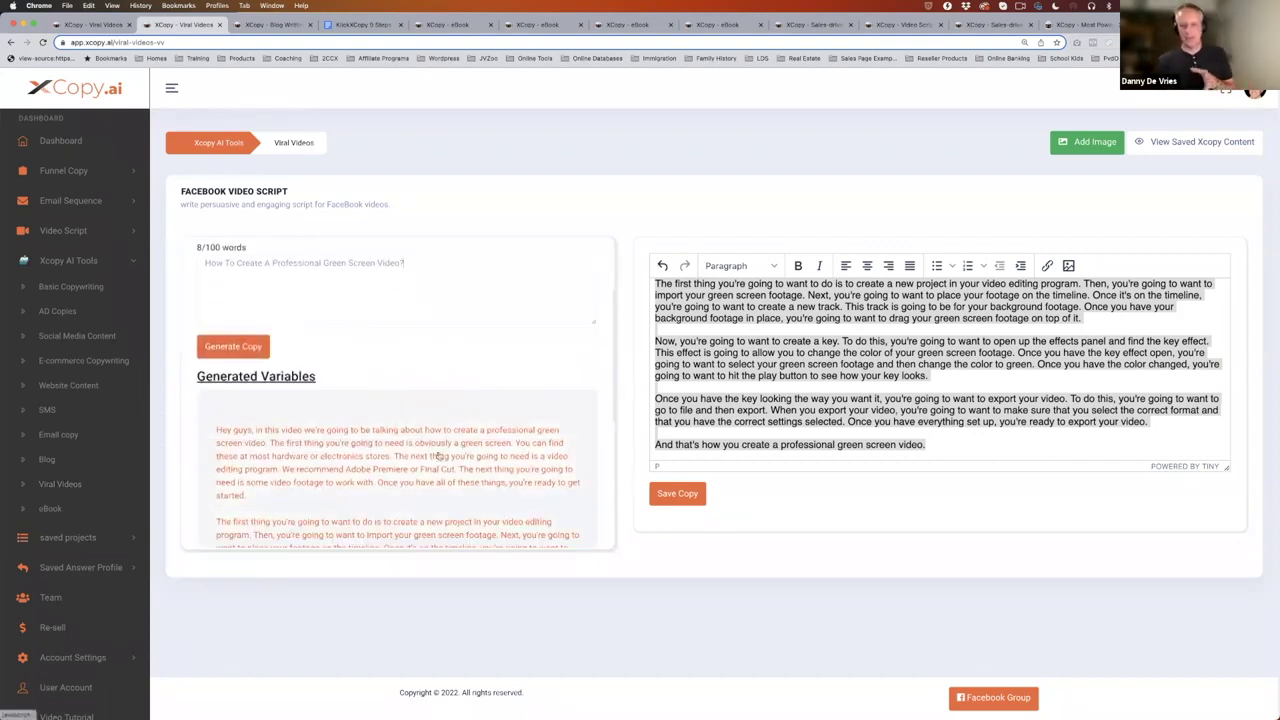
scroll(300, 440, down, 3)
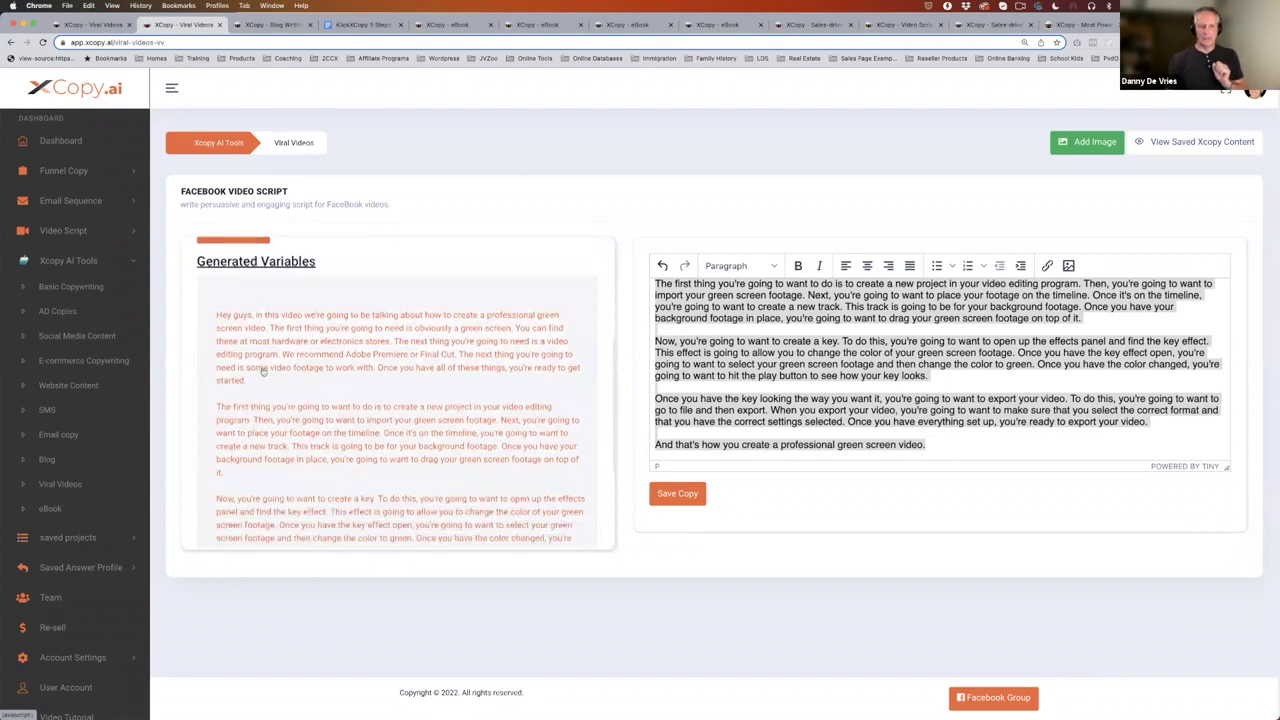
scroll(271, 379, down, 3)
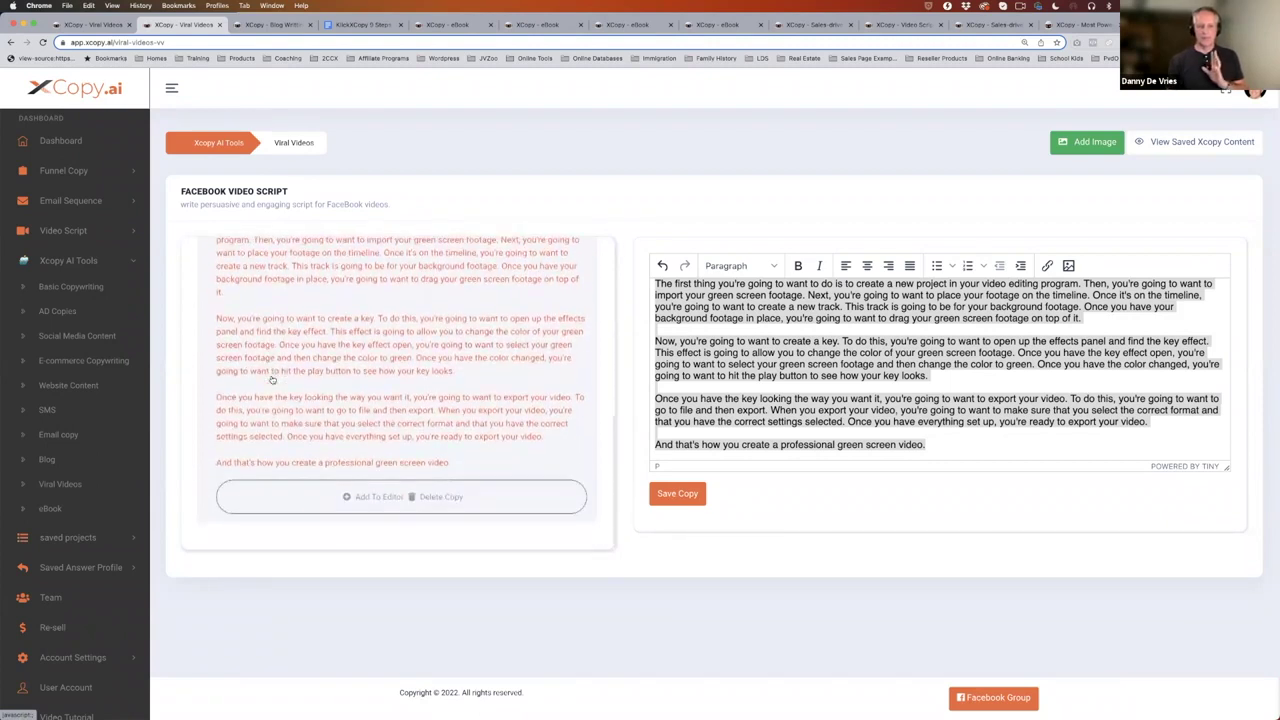
scroll(271, 379, up, 10)
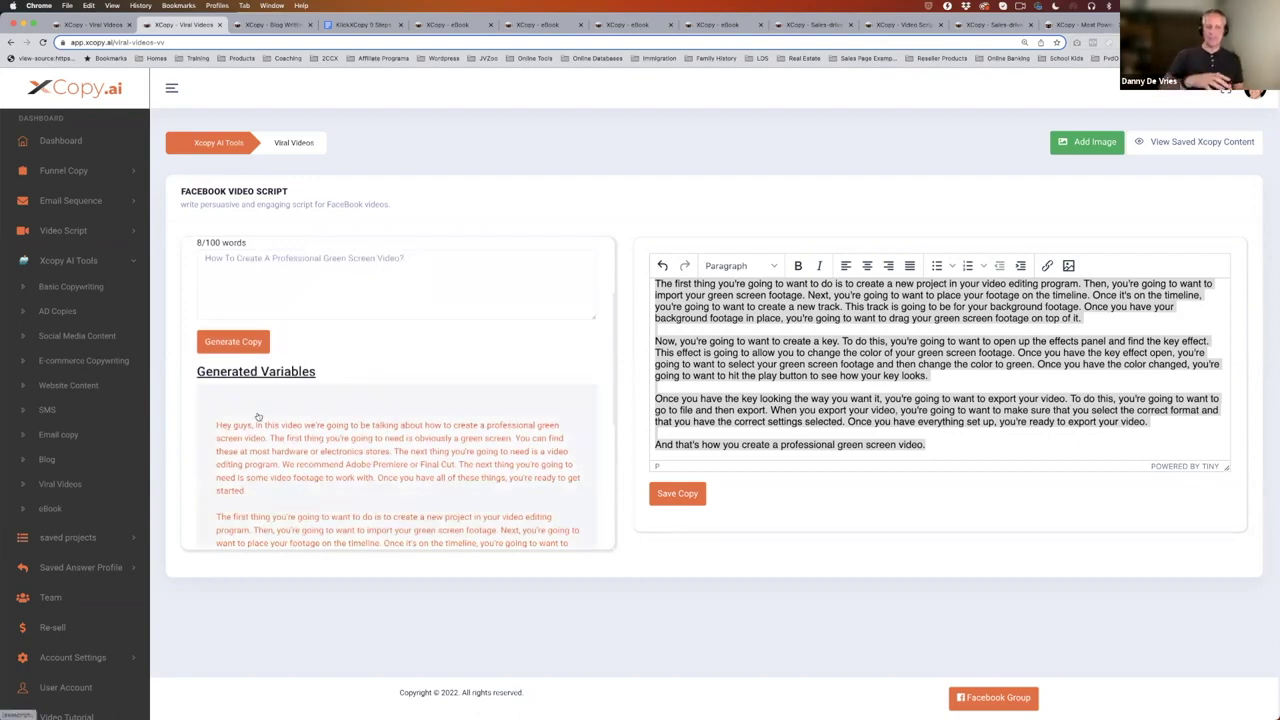
- Clear the old text from the editor, add the generated green screen script to it and look through the inserted copy
drag(258, 416, 746, 506)
click(666, 313)
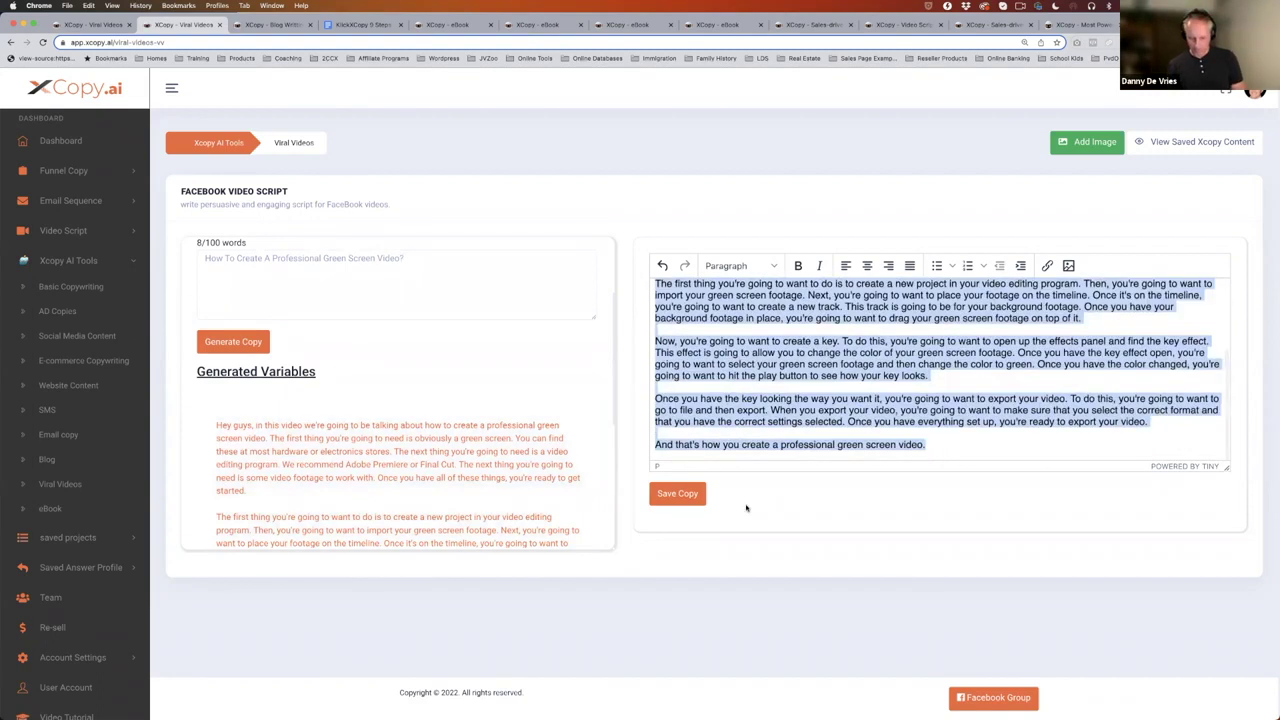
key(BackSpace)
scroll(397, 449, down, 5)
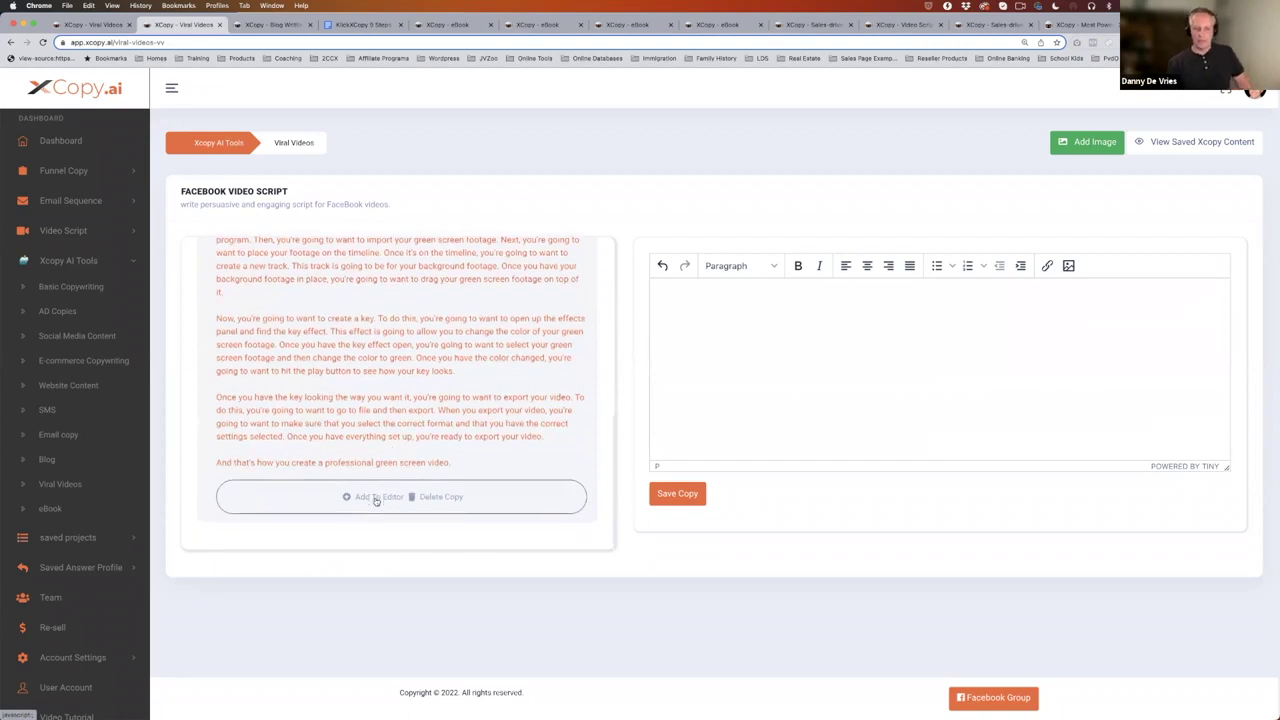
click(378, 496)
scroll(900, 376, down, 5)
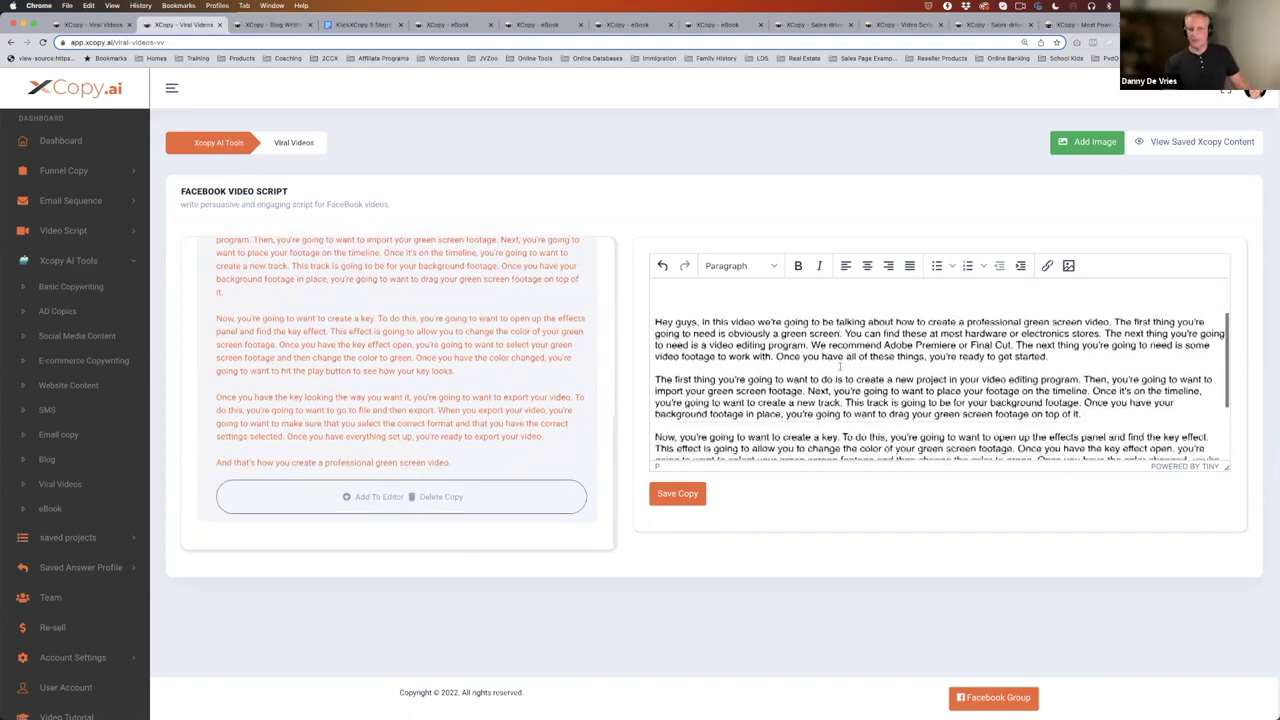
scroll(835, 373, up, 5)
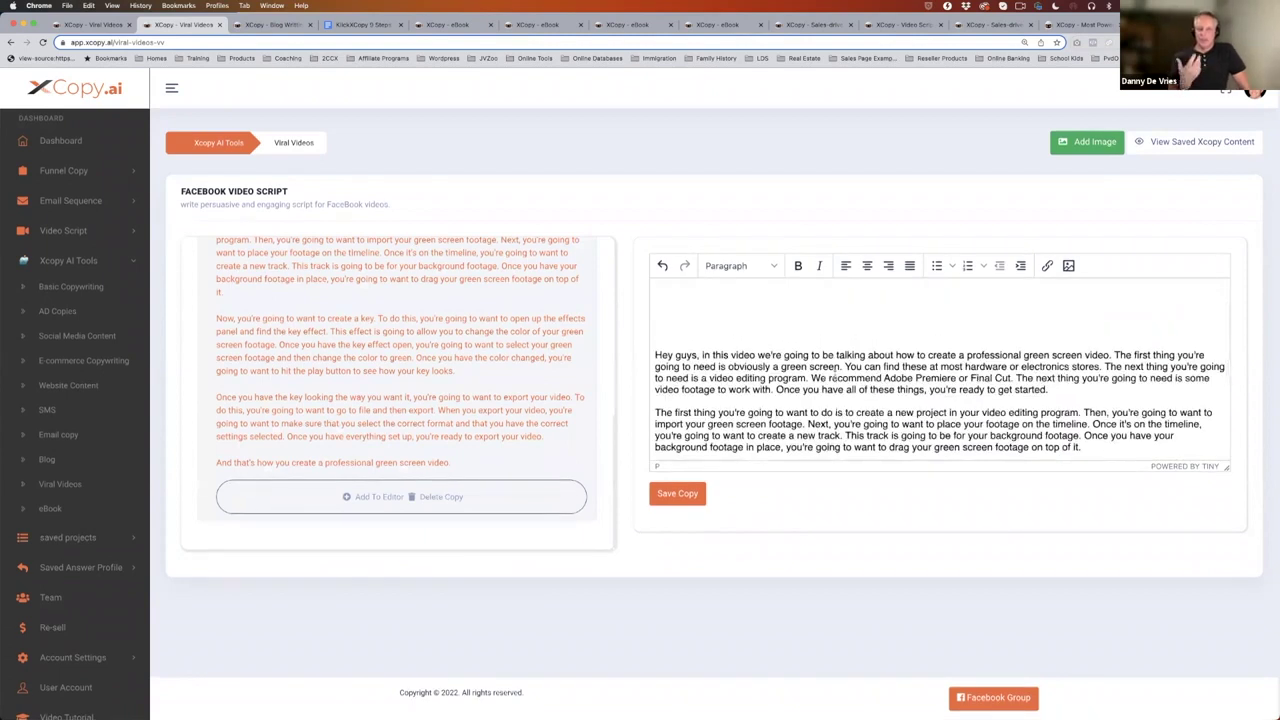
scroll(833, 374, down, 5)
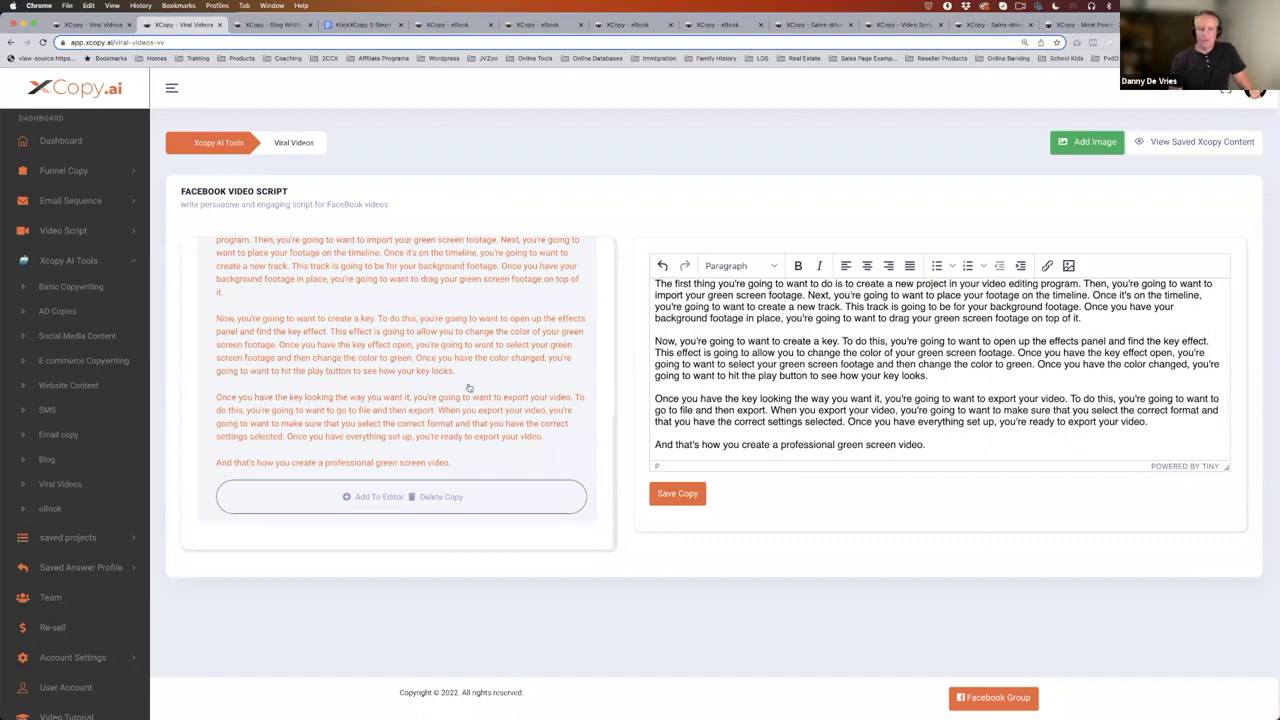
- Generate another Facebook video script from the same product description and compare it with the first variation
scroll(470, 389, up, 6)
drag(403, 270, 215, 272)
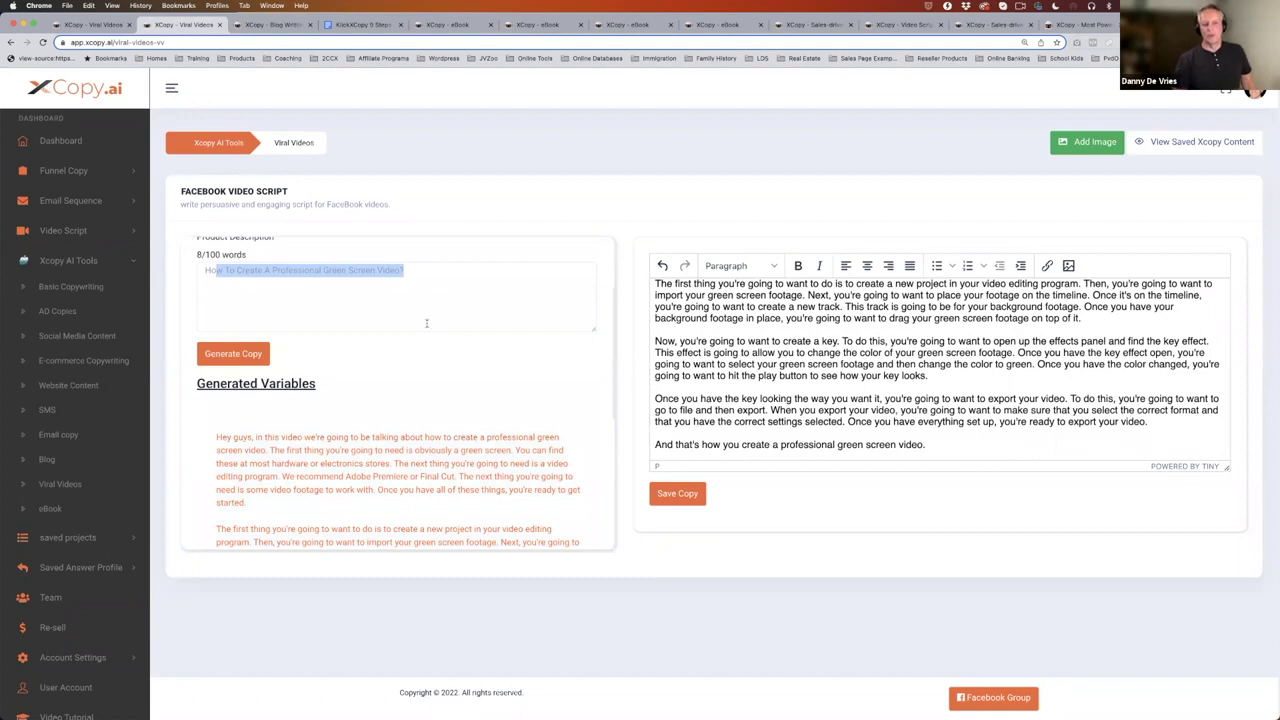
click(256, 356)
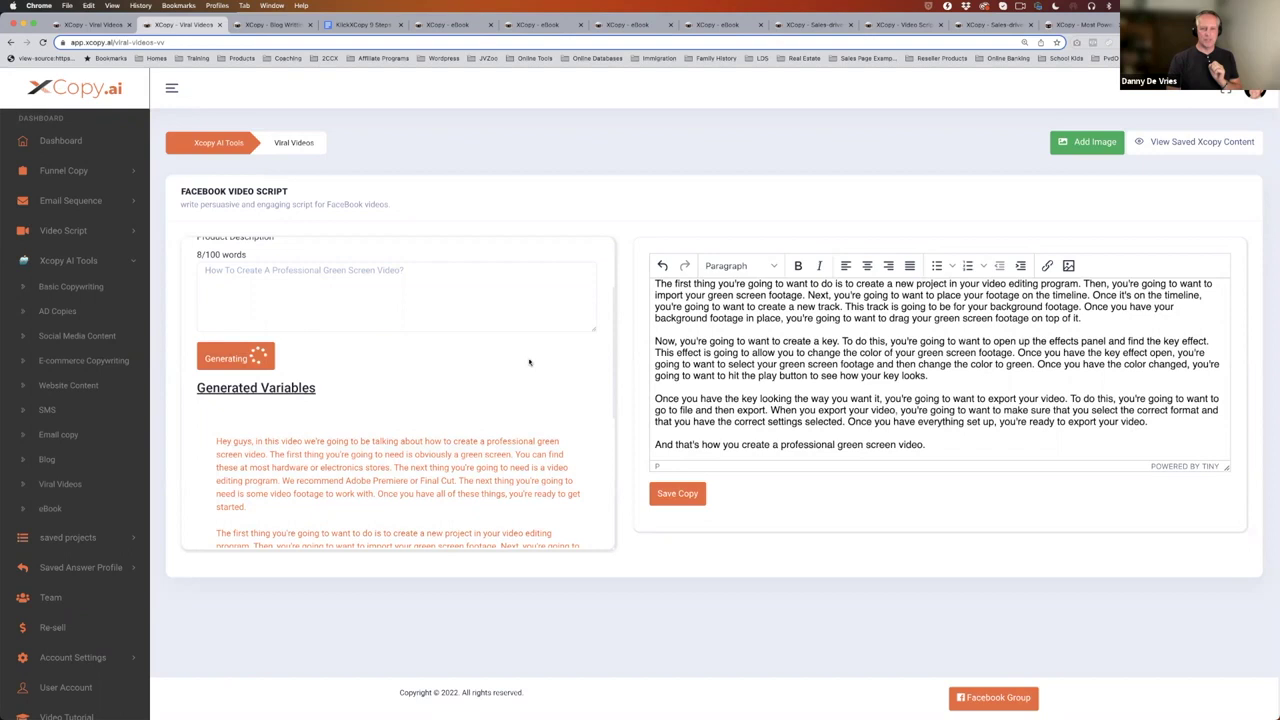
scroll(530, 365, down, 5)
scroll(530, 365, down, 5)
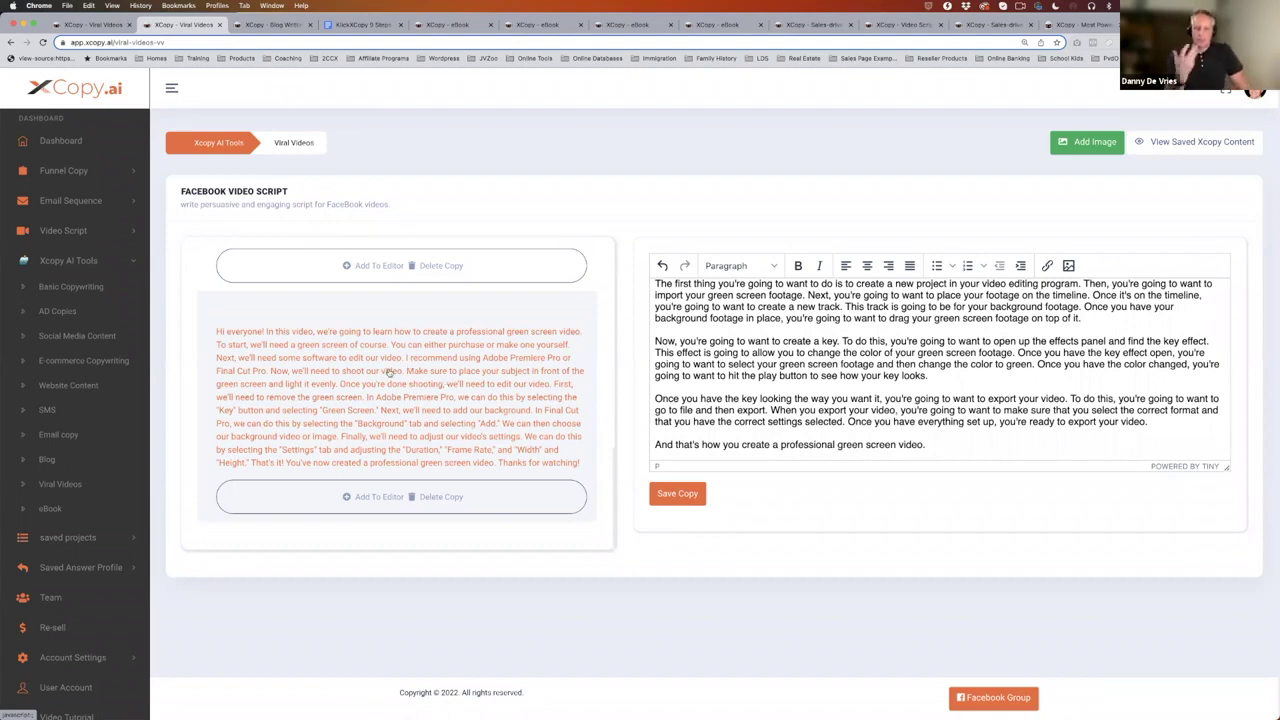
scroll(389, 372, up, 5)
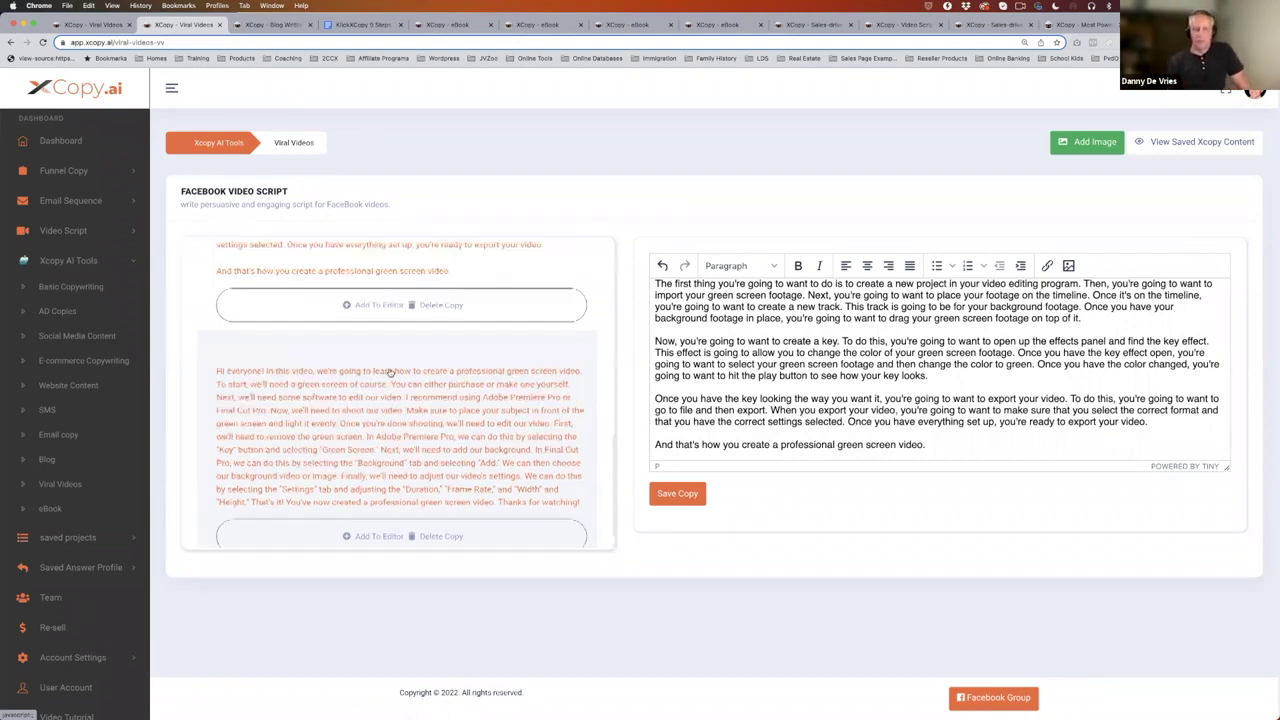
scroll(389, 373, down, 5)
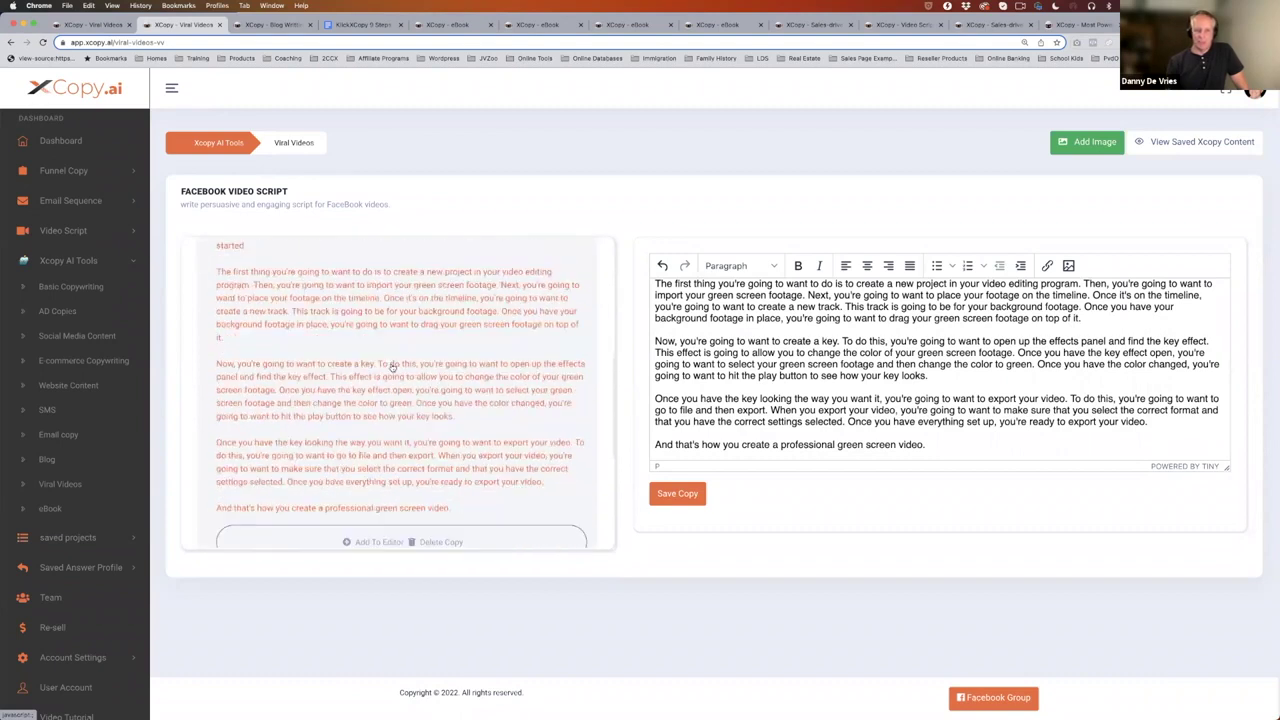
scroll(391, 370, down, 2)
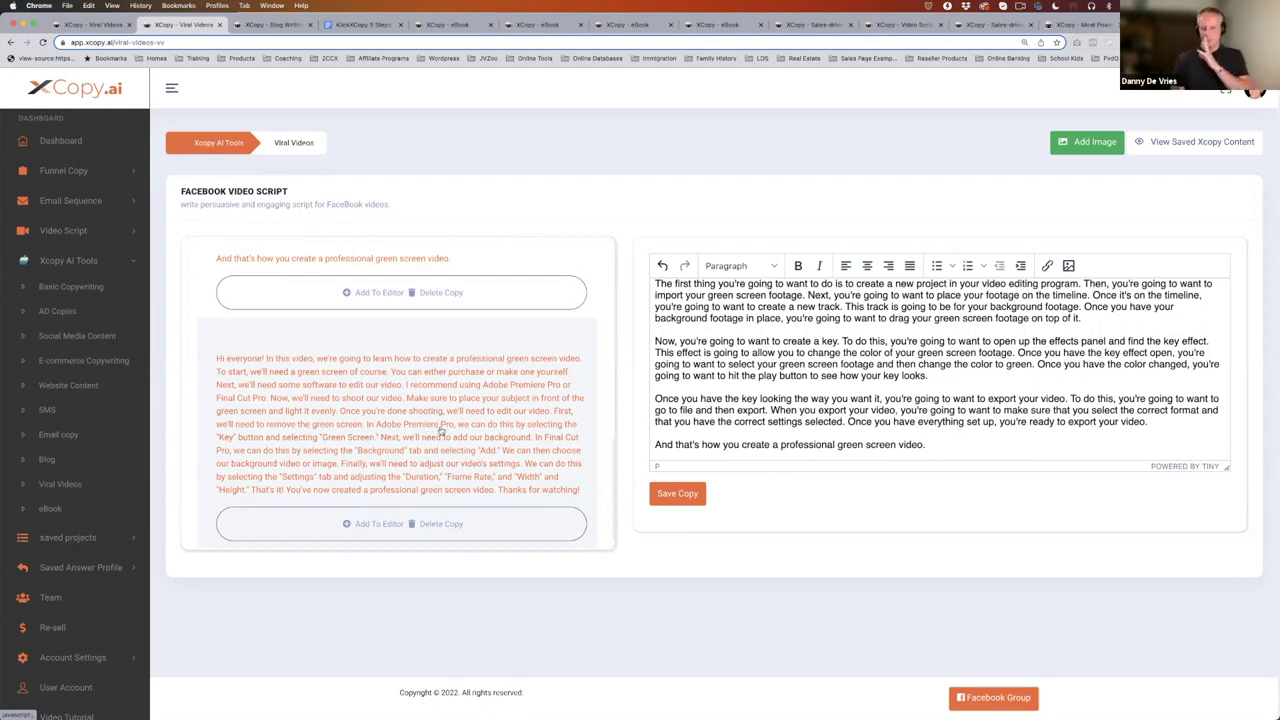
scroll(395, 370, up, 3)
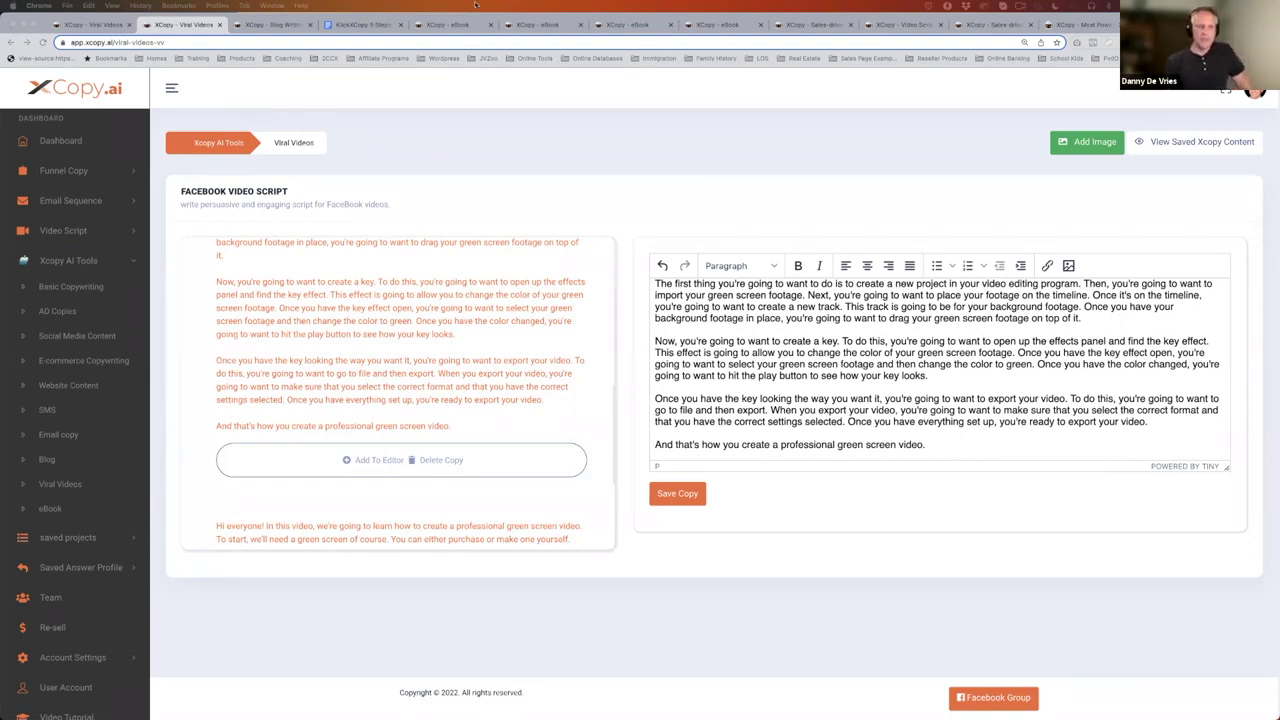
- Open the Blog templates in the first XCopy page, then switch to the already open Blog Post page
click(82, 25)
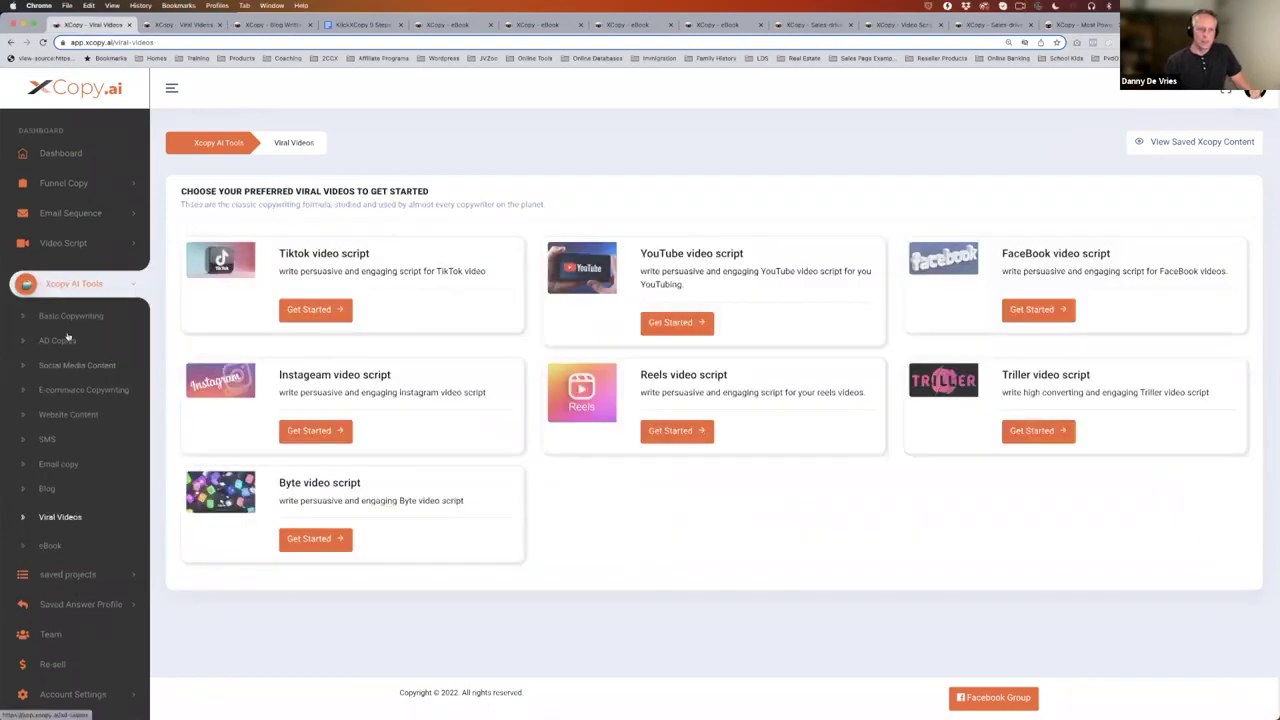
click(47, 489)
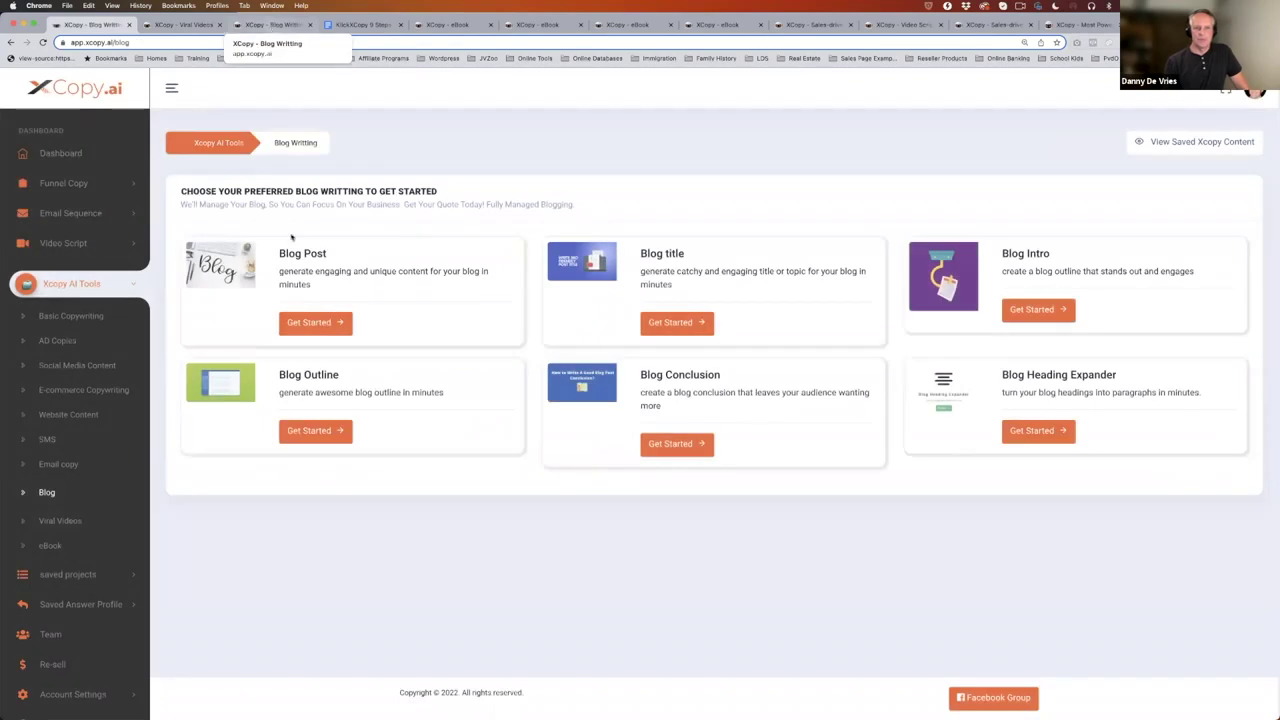
click(272, 24)
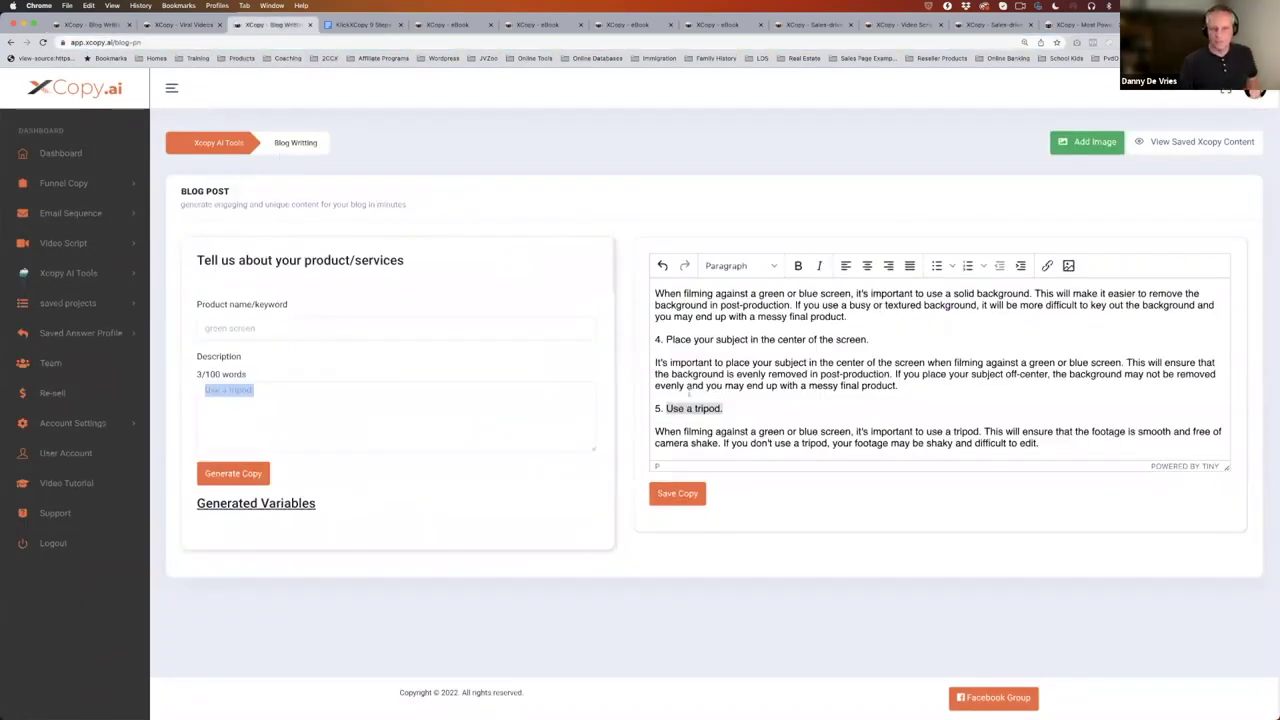
- Look over the generated blog copy and replace the Blog Post description with "How to use green screen"
scroll(335, 421, down, 3)
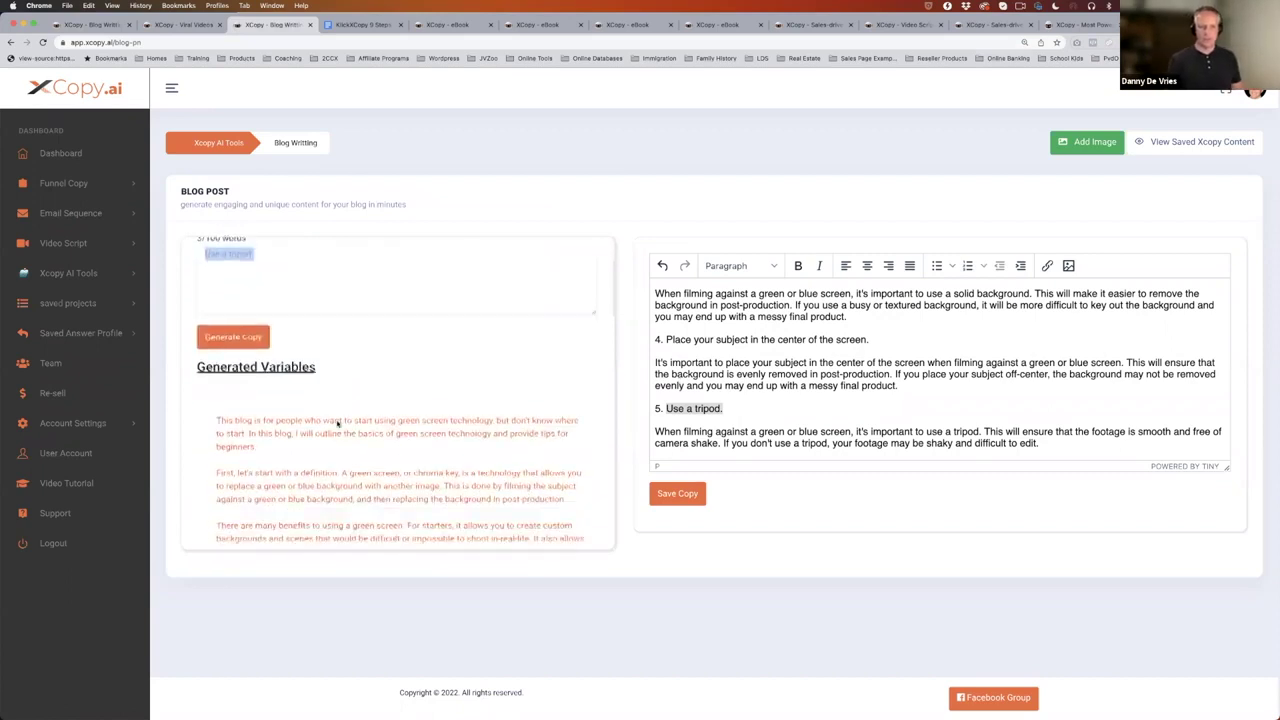
scroll(383, 366, down, 3)
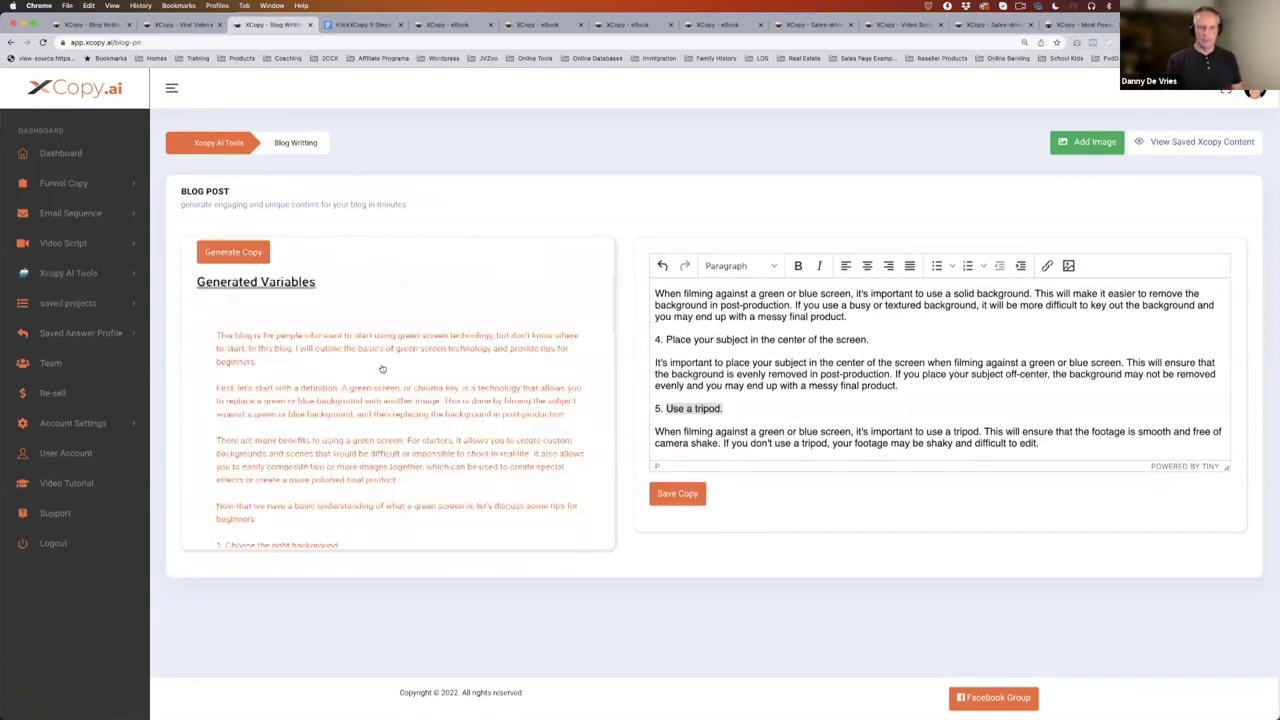
scroll(380, 371, up, 3)
click(307, 304)
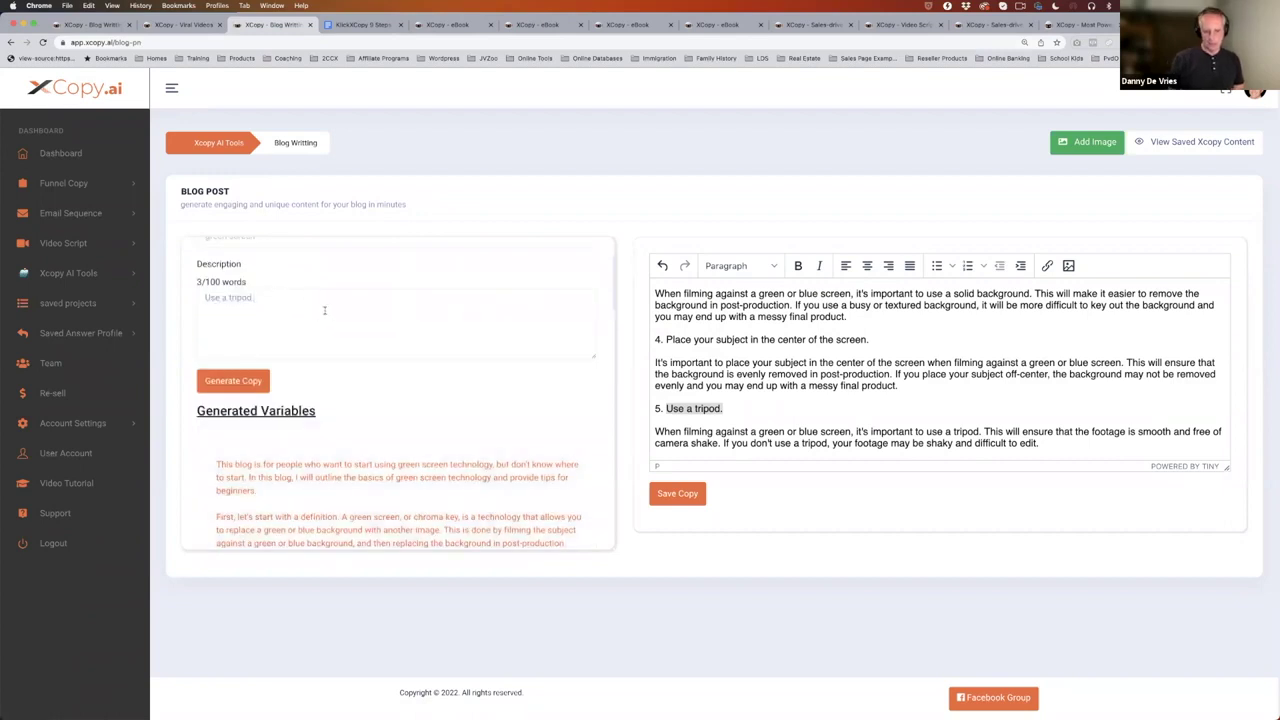
drag(323, 309, 200, 297)
text(How to us)
text(e gi)
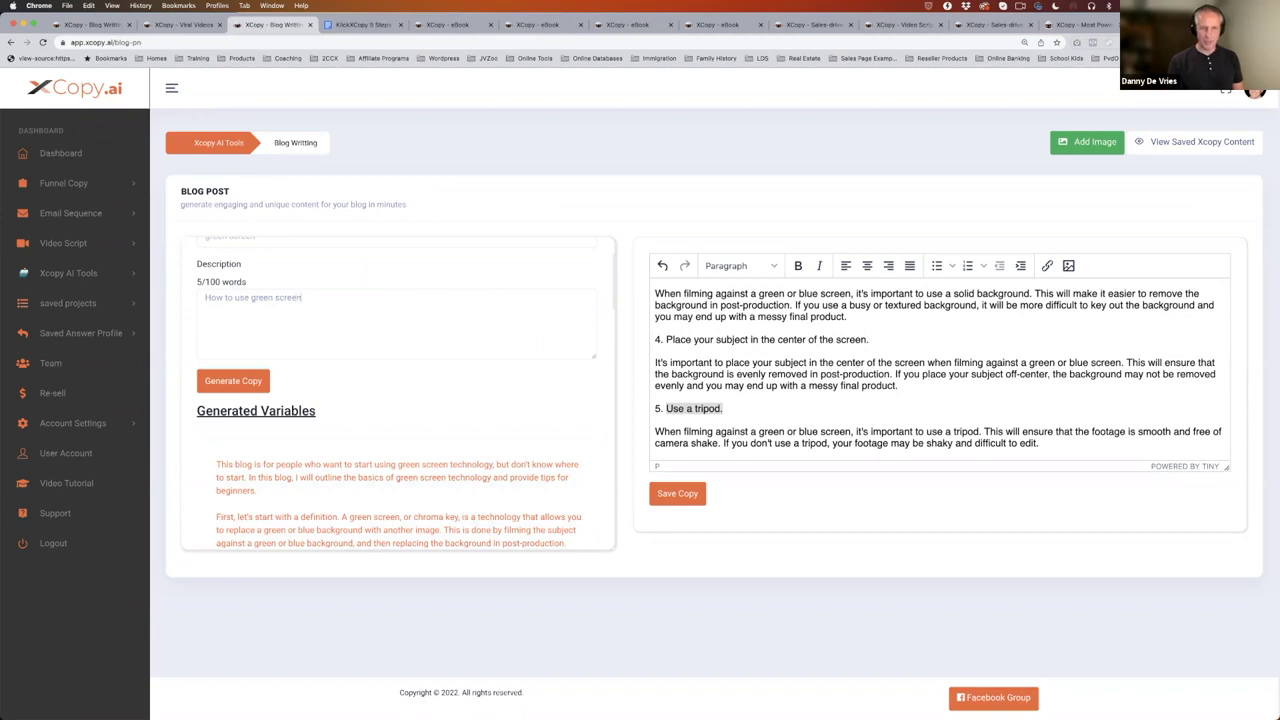
- Read through the generated green screen blog copy from its introduction to the closing list of resources
scroll(246, 312, down, 3)
scroll(362, 363, down, 3)
scroll(355, 362, down, 2)
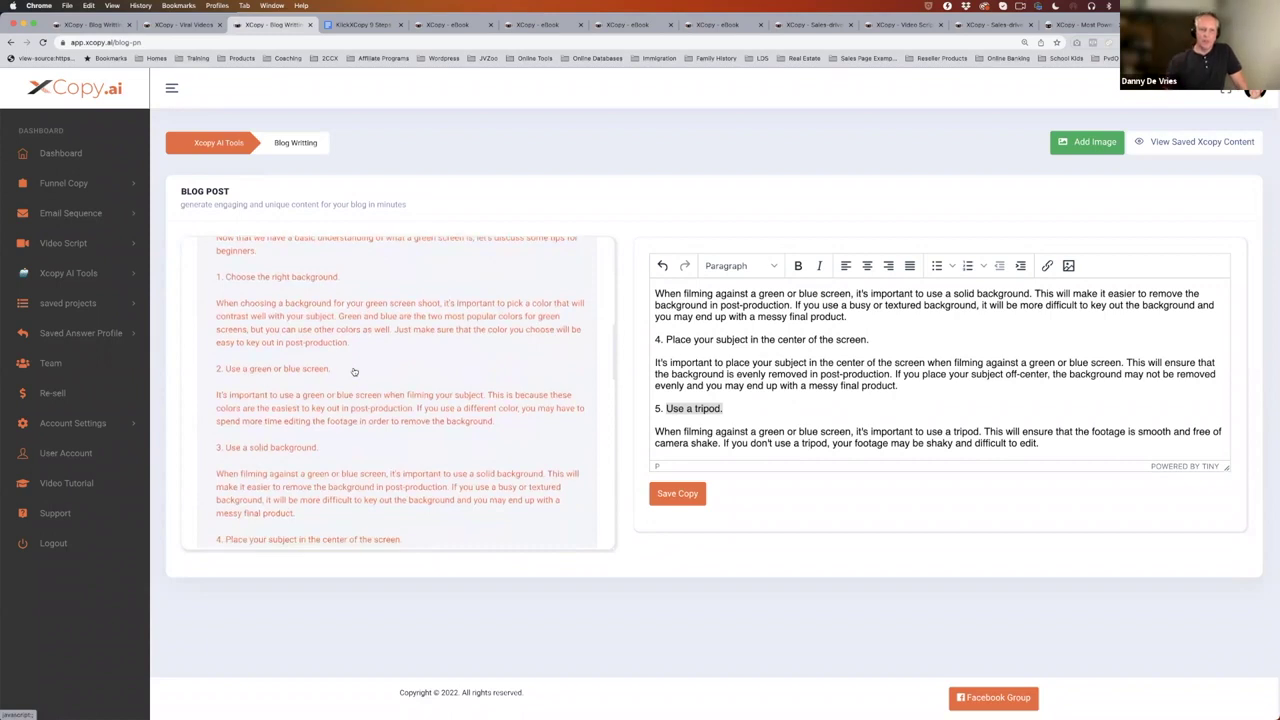
scroll(353, 371, down, 7)
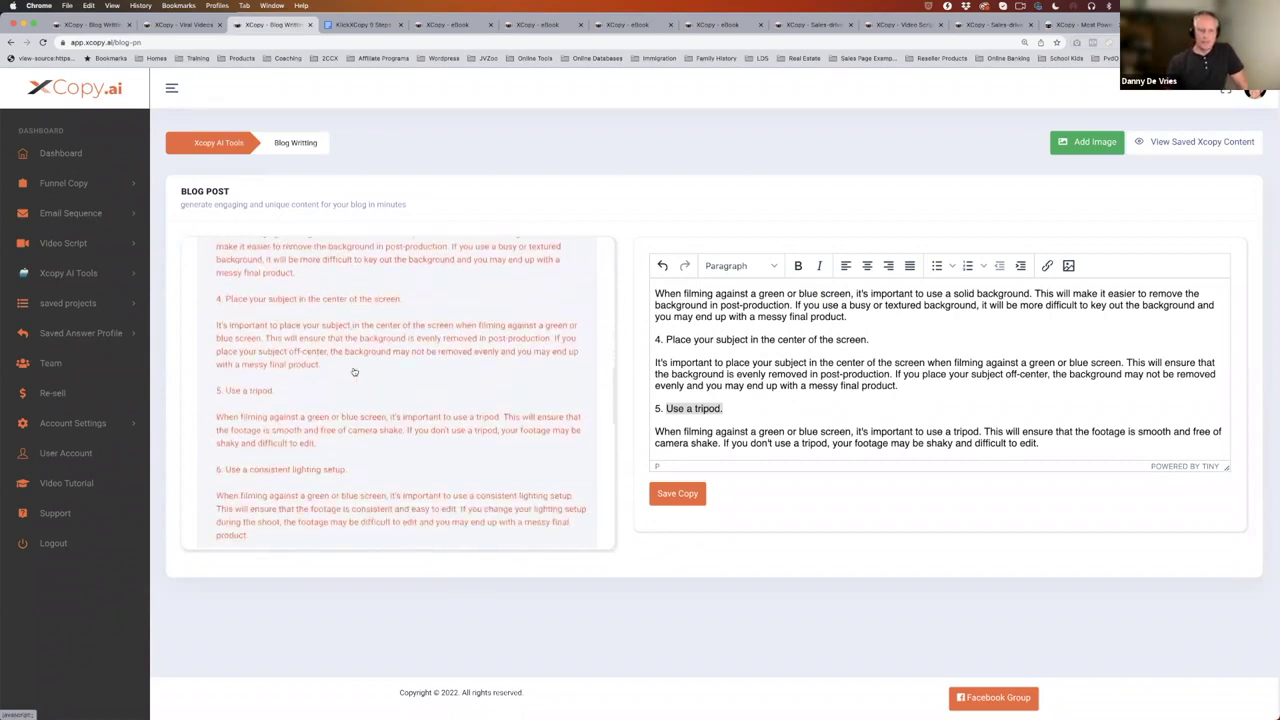
scroll(353, 371, down, 4)
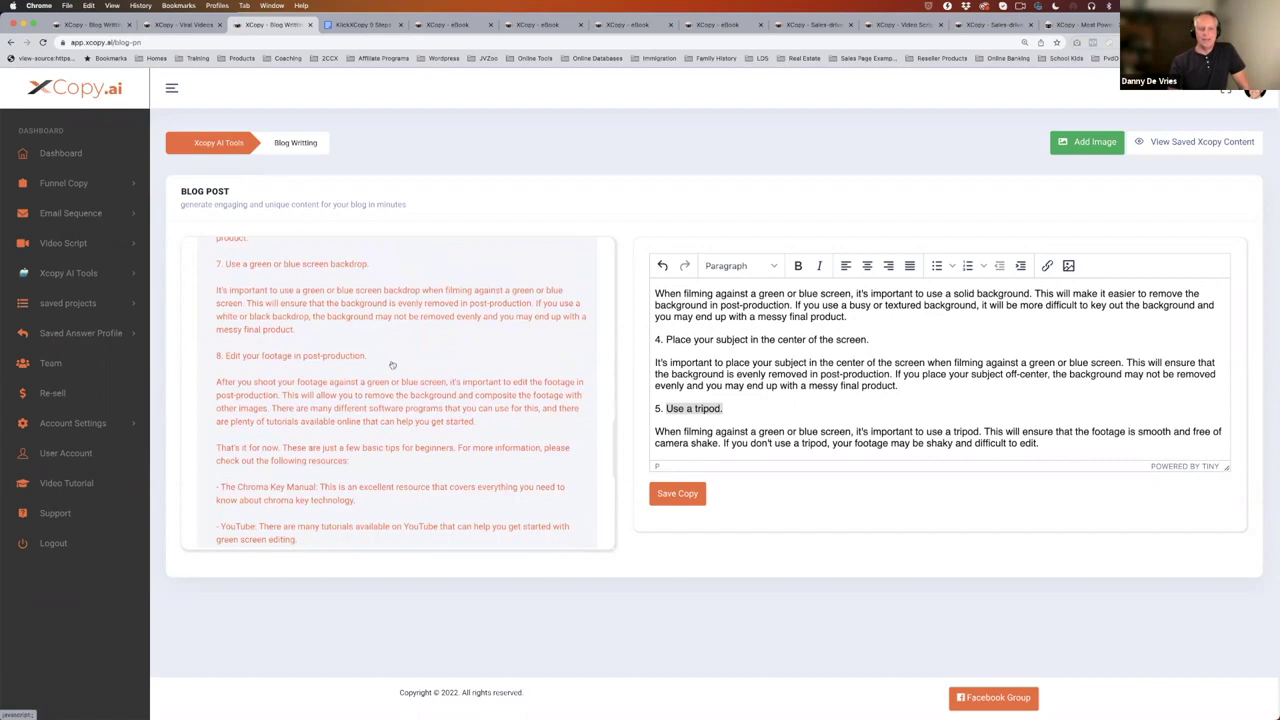
scroll(395, 365, down, 2)
scroll(395, 365, up, 7)
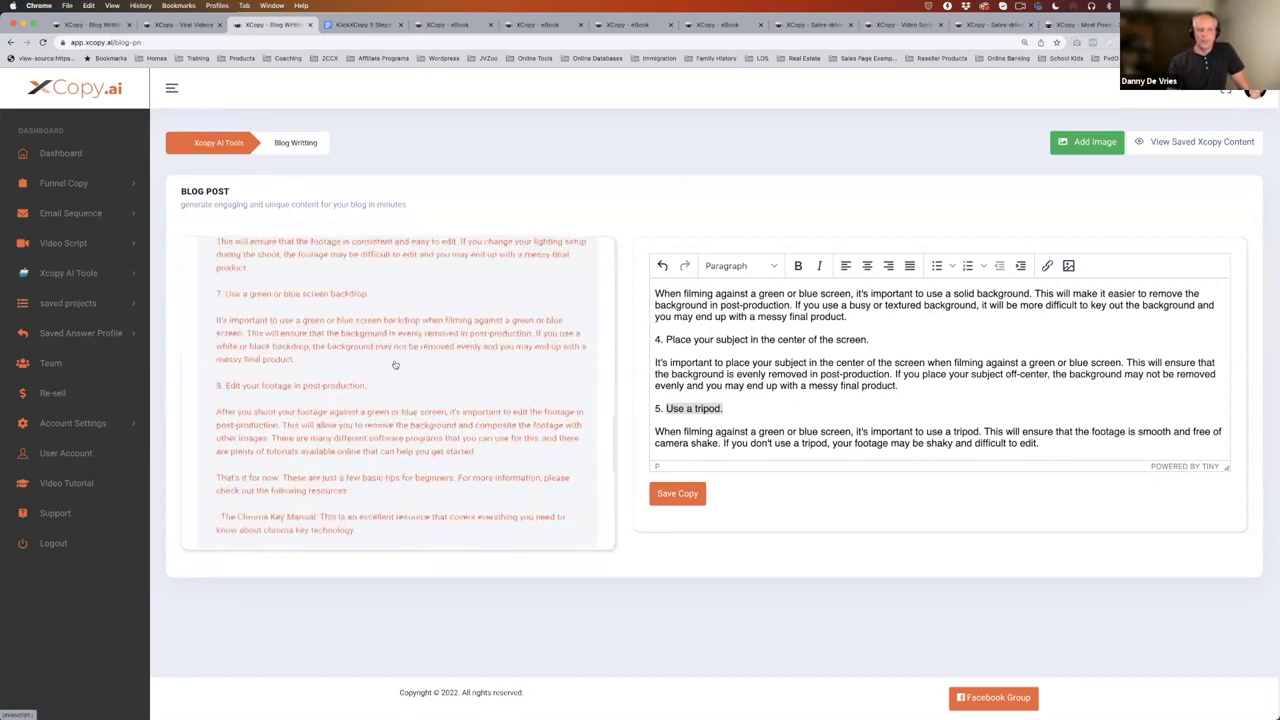
scroll(395, 365, up, 7)
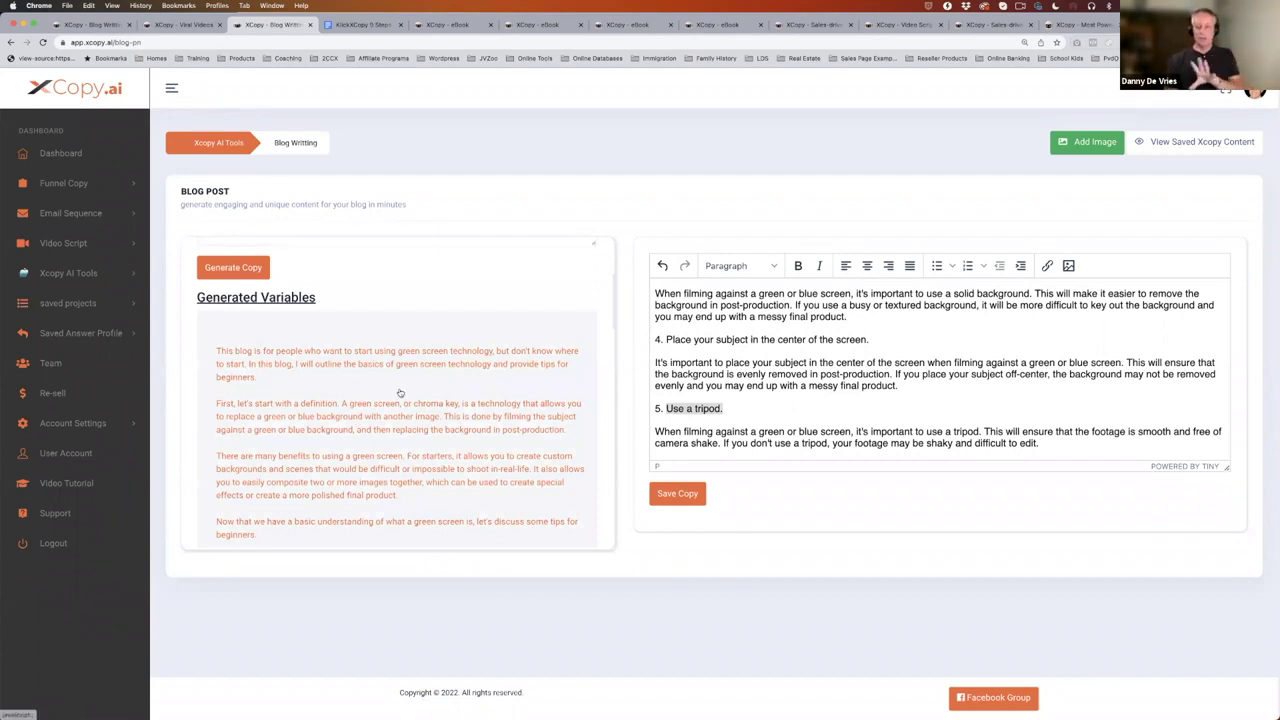
- Highlight the "Use a tripod." heading in the editor, then the "How to use green screen" description in the form
click(771, 408)
drag(740, 408, 666, 408)
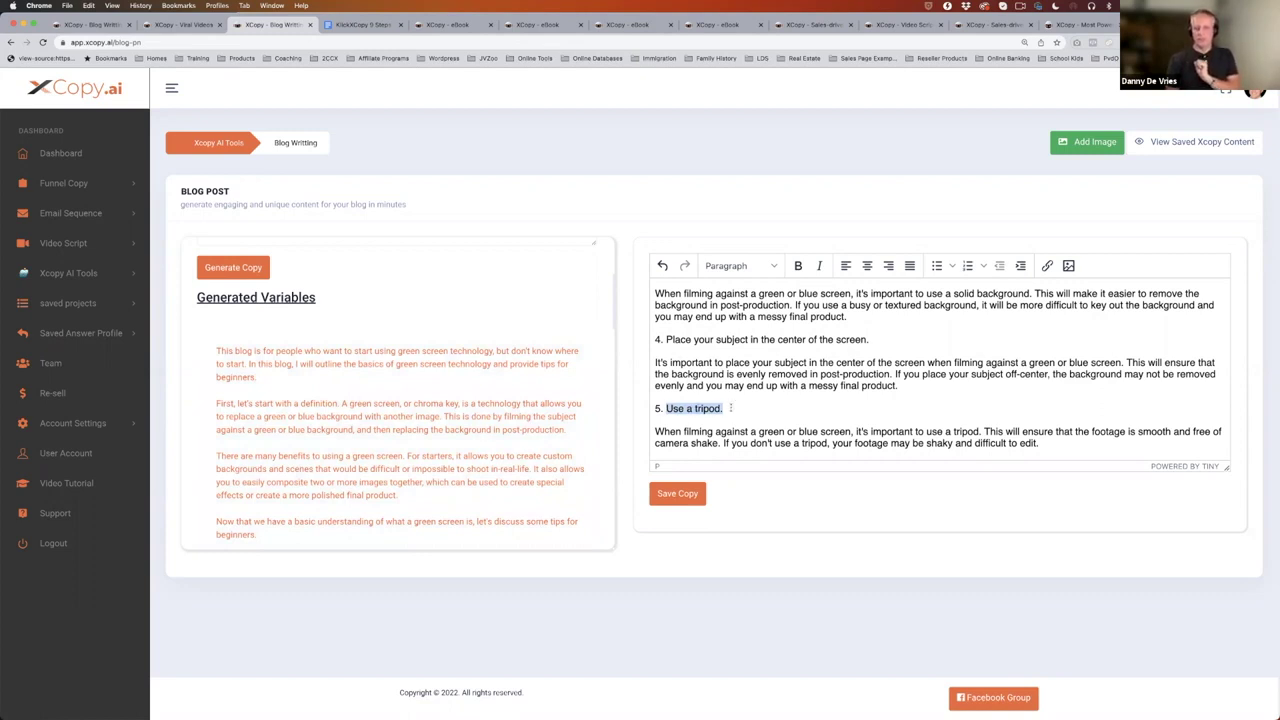
scroll(357, 320, up, 4)
drag(327, 372, 195, 374)
- Add the generated variation about setting up a green screen to the end of the blog copy in the editor
scroll(321, 431, down, 10)
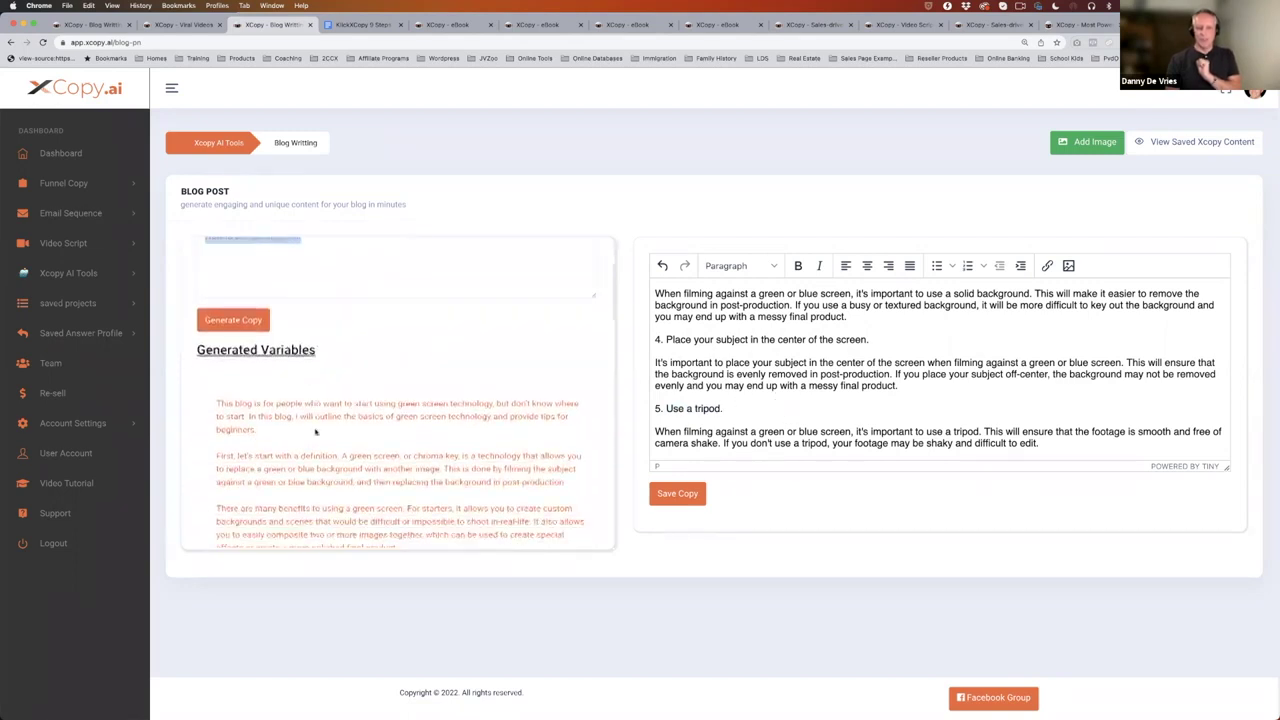
scroll(321, 431, down, 10)
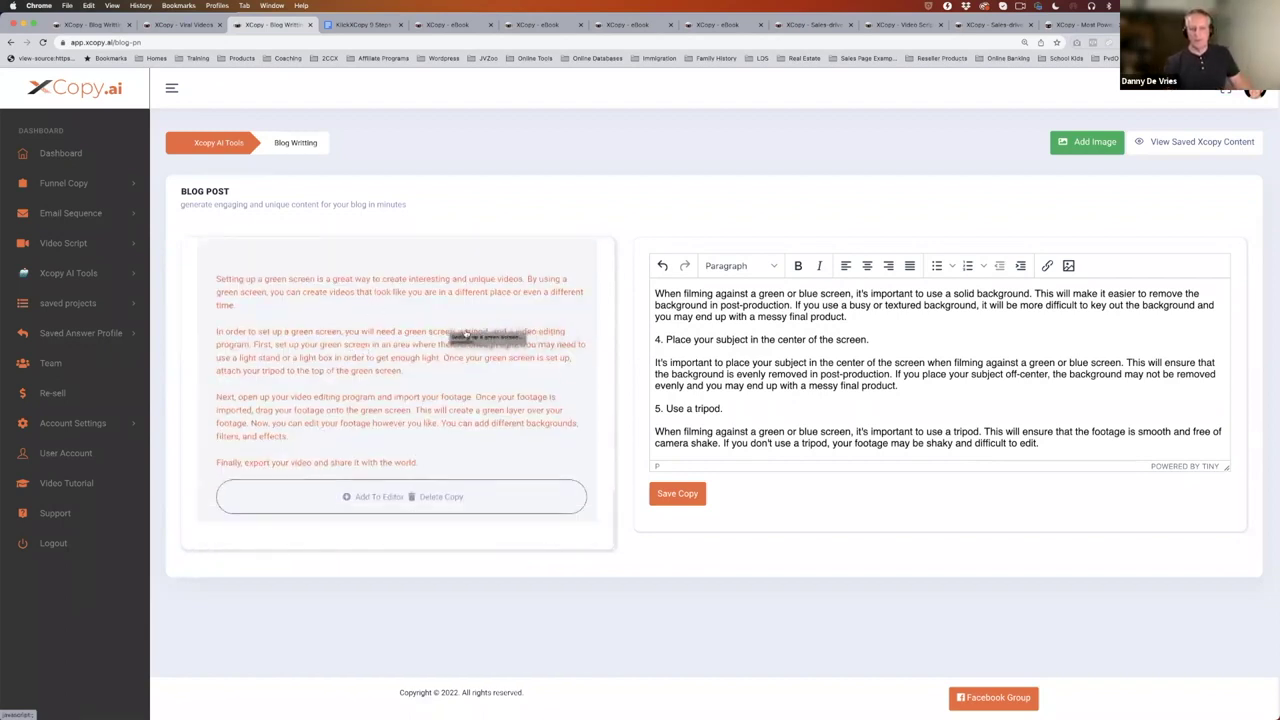
scroll(745, 398, down, 6)
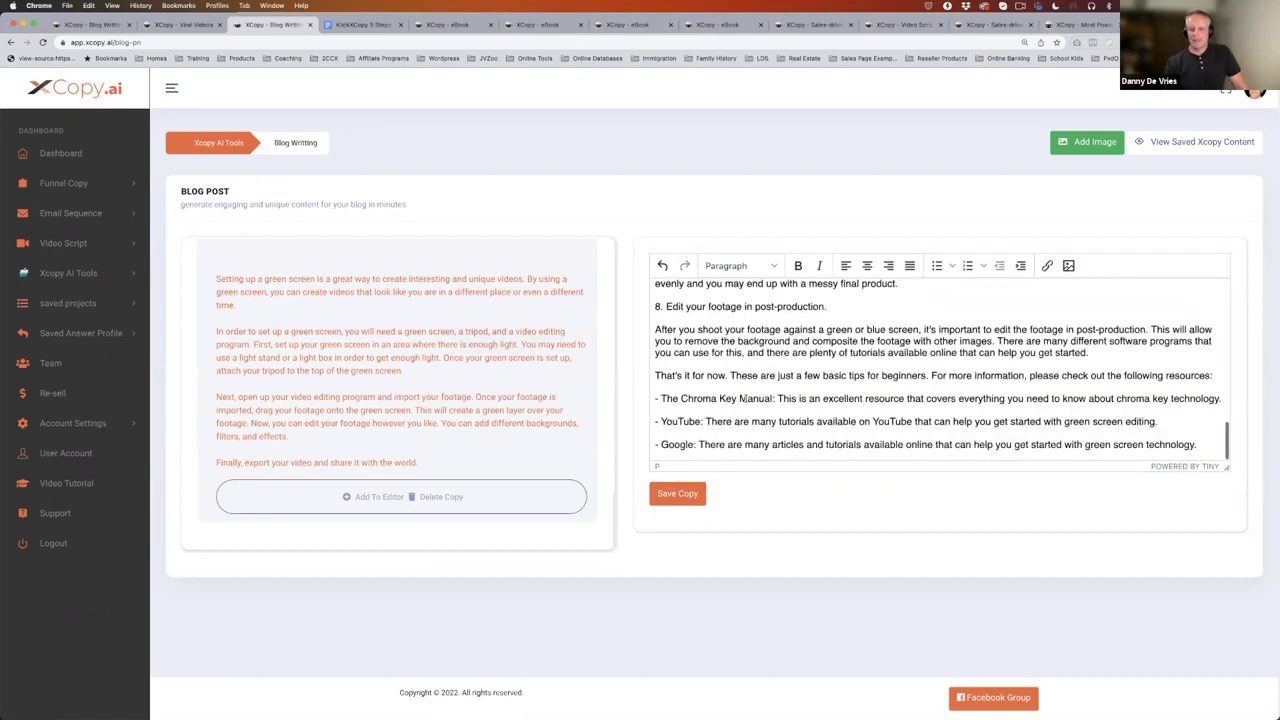
click(370, 497)
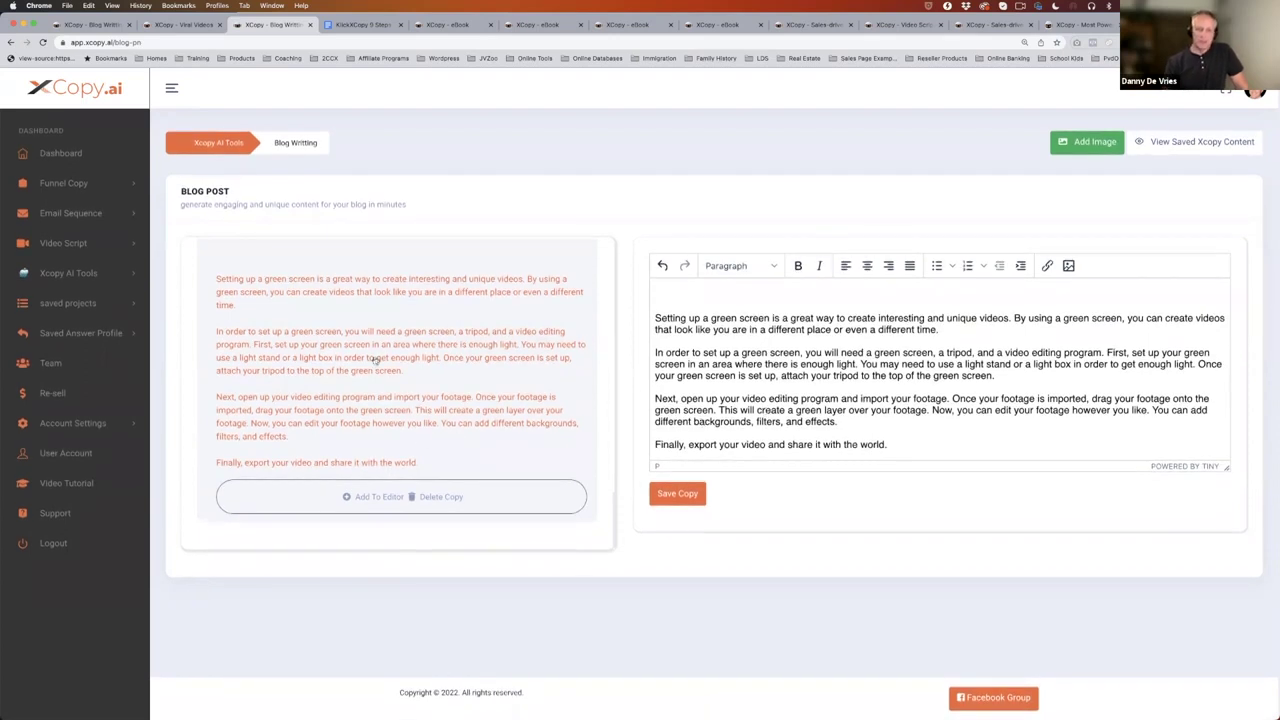
scroll(376, 360, up, 1)
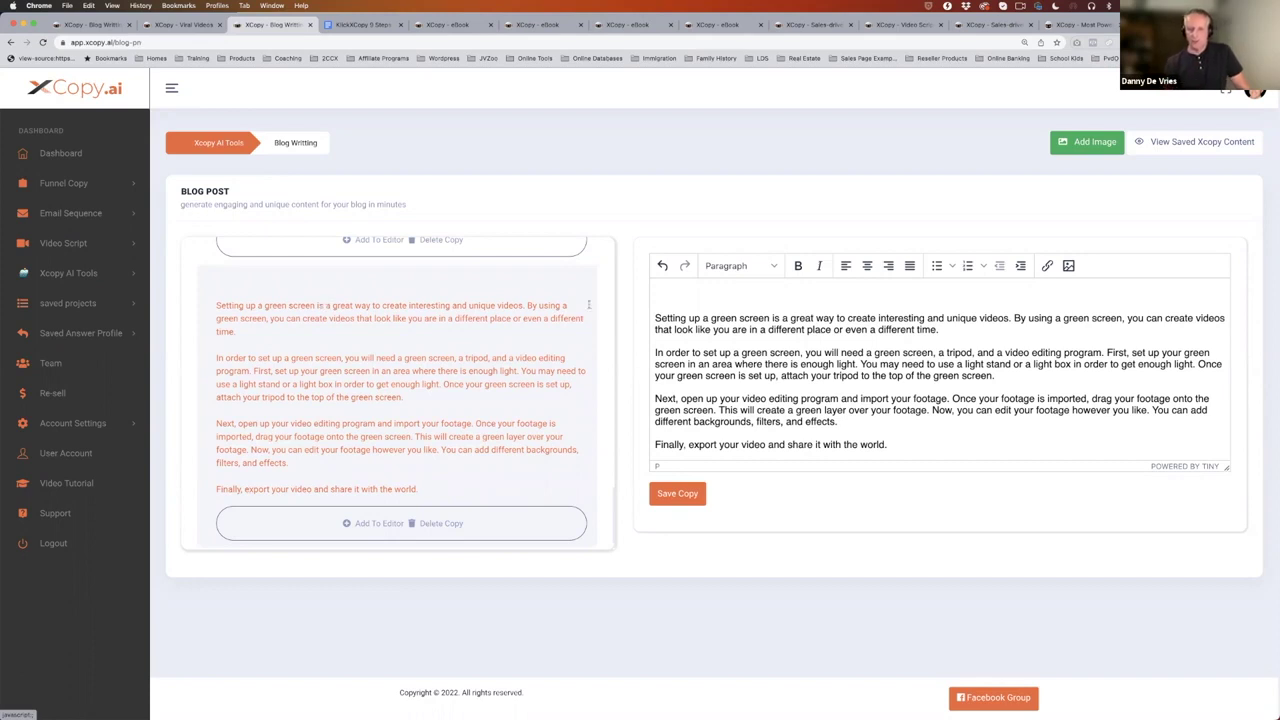
scroll(777, 373, down, 1)
scroll(800, 378, up, 1)
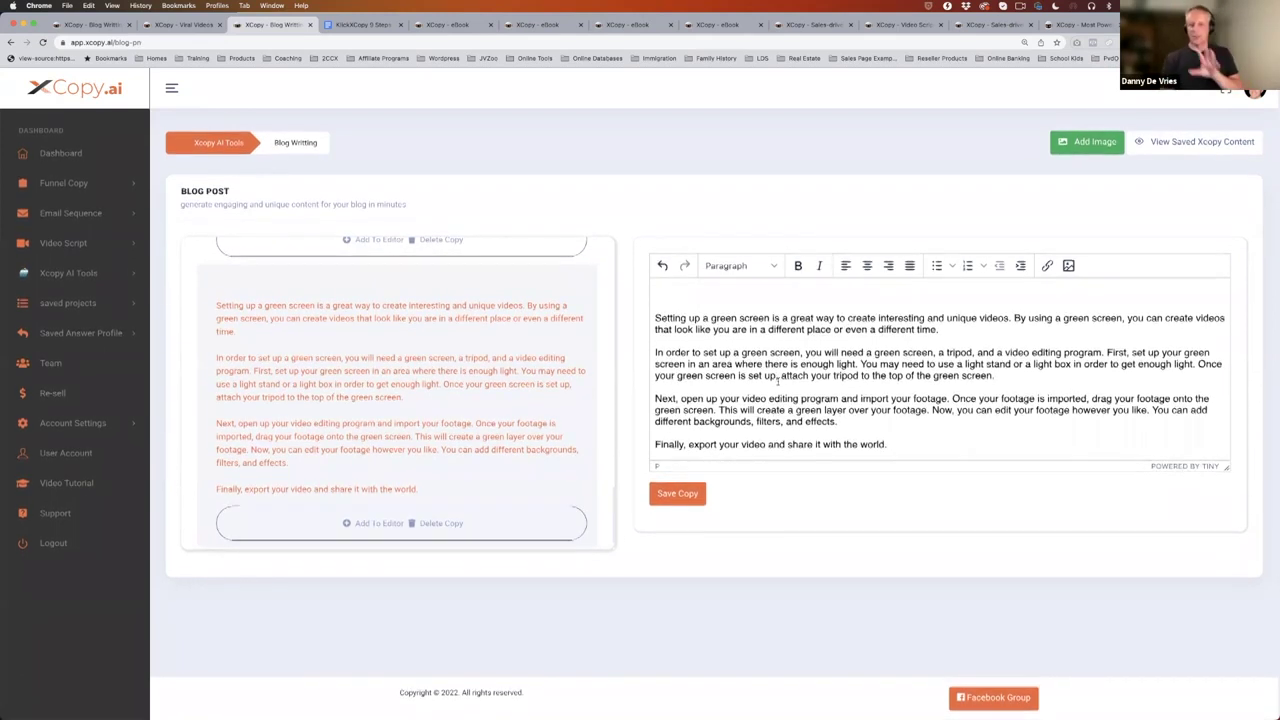
- Place the cursor in the blank space above the blog copy and copy the link of a green screen search image showing a camera
scroll(857, 377, up, 10)
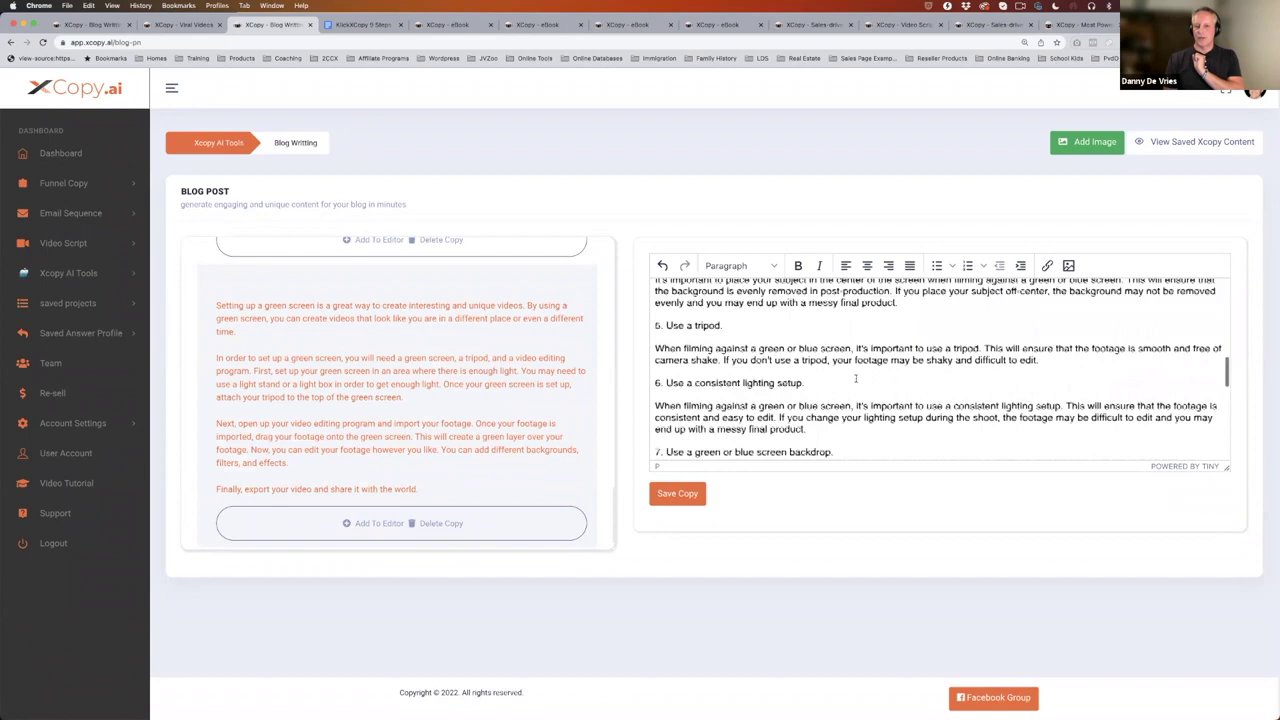
scroll(856, 379, up, 5)
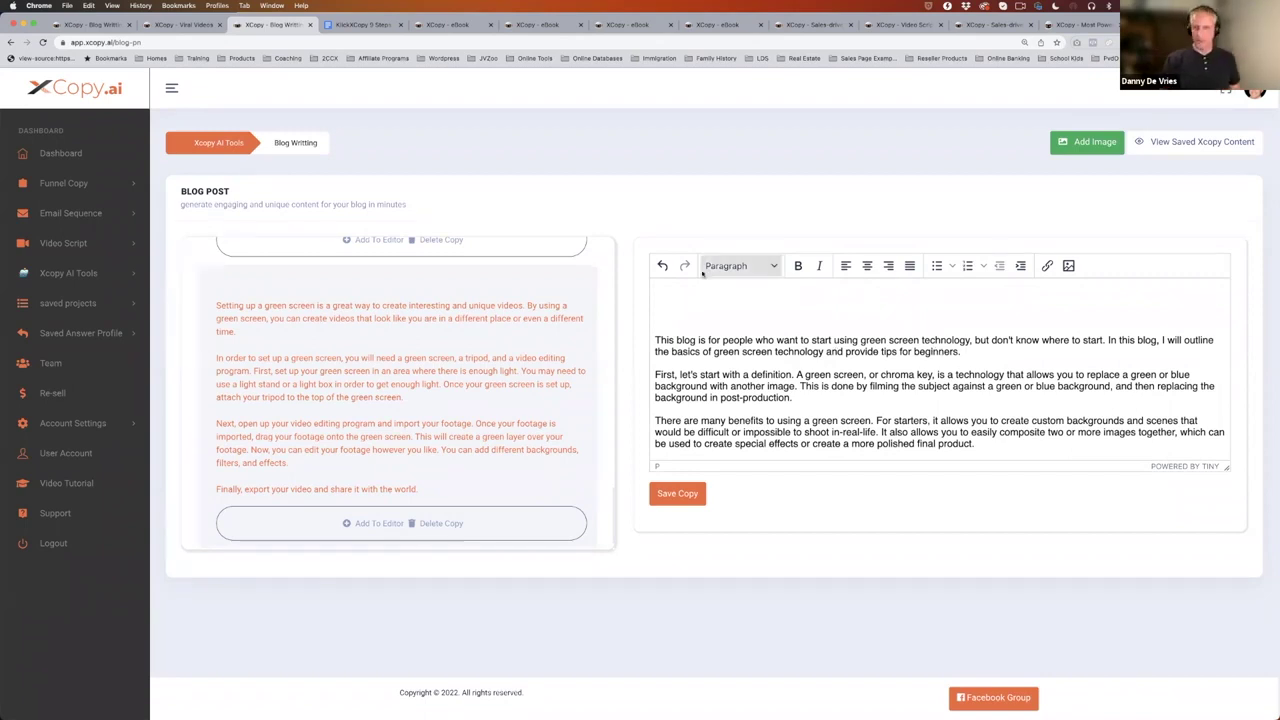
click(681, 300)
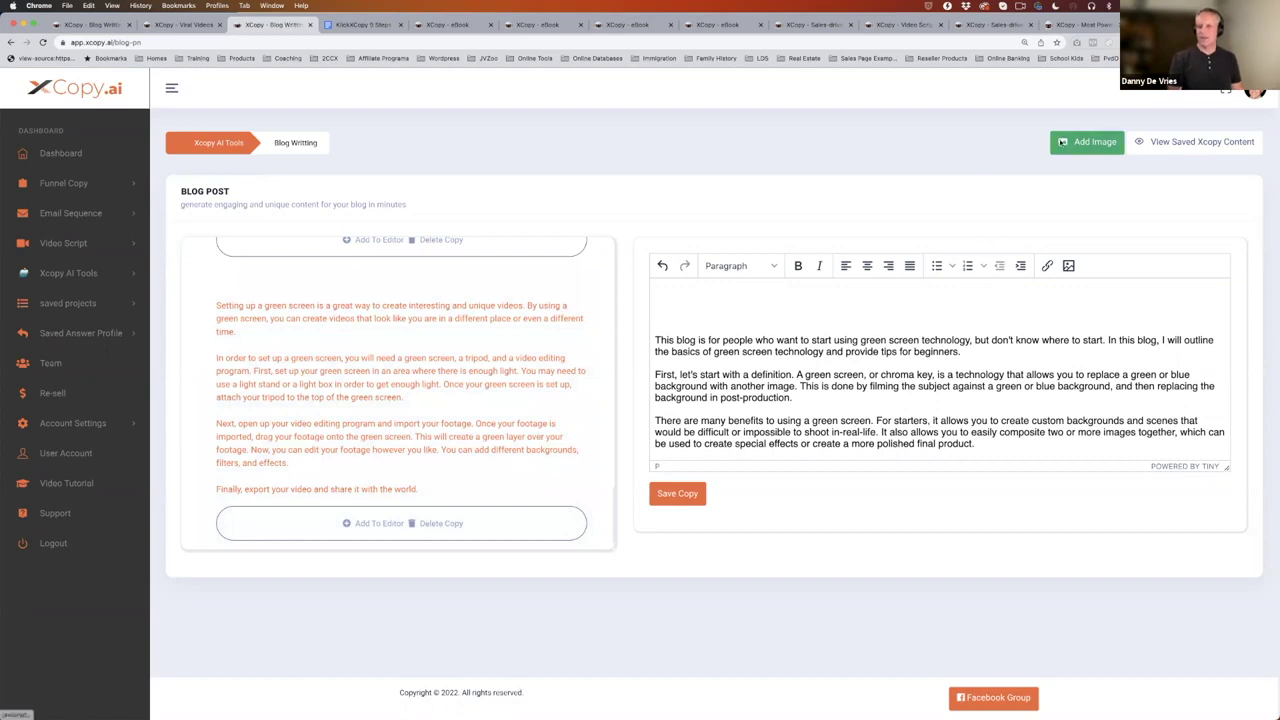
click(1060, 143)
click(601, 174)
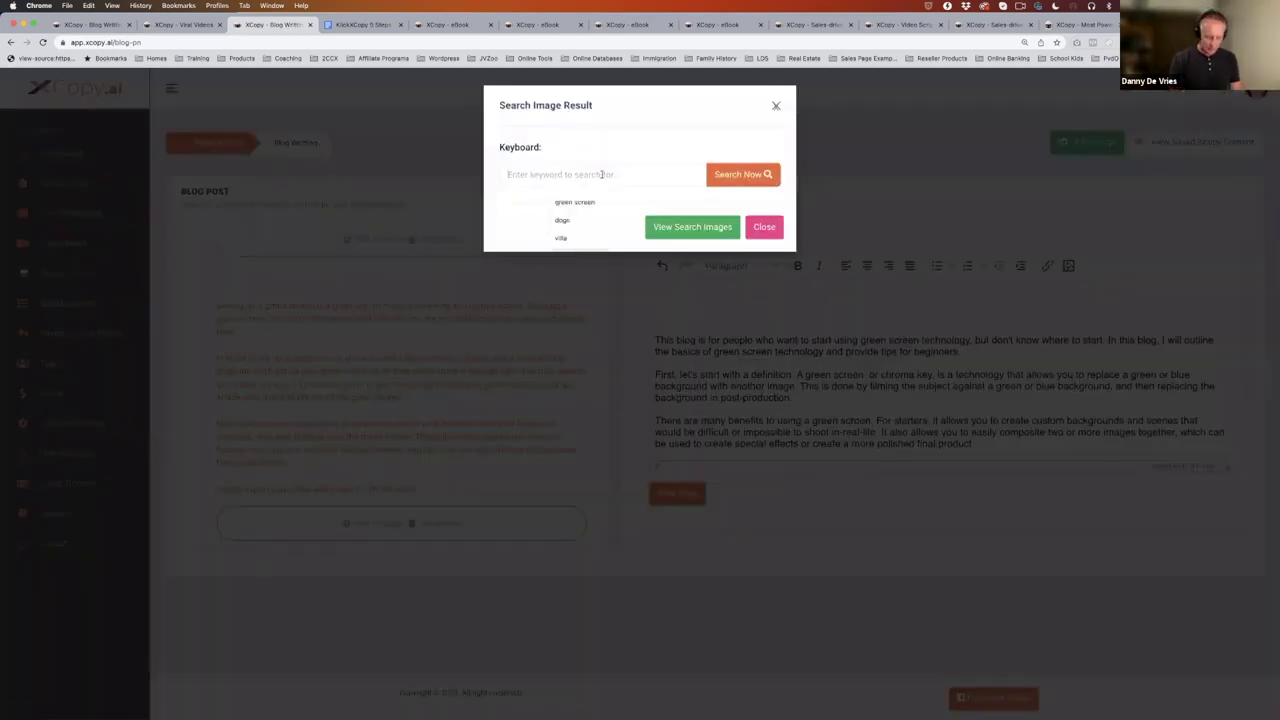
click(696, 202)
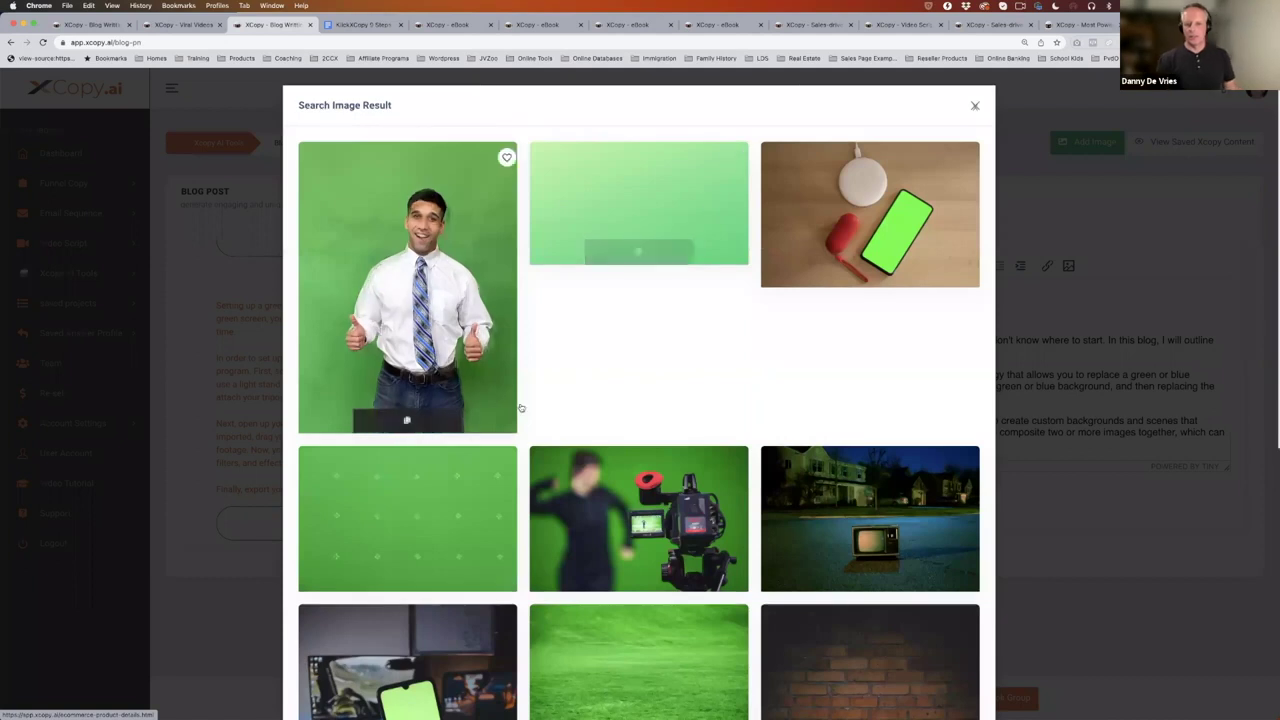
scroll(558, 413, down, 3)
scroll(558, 413, up, 2)
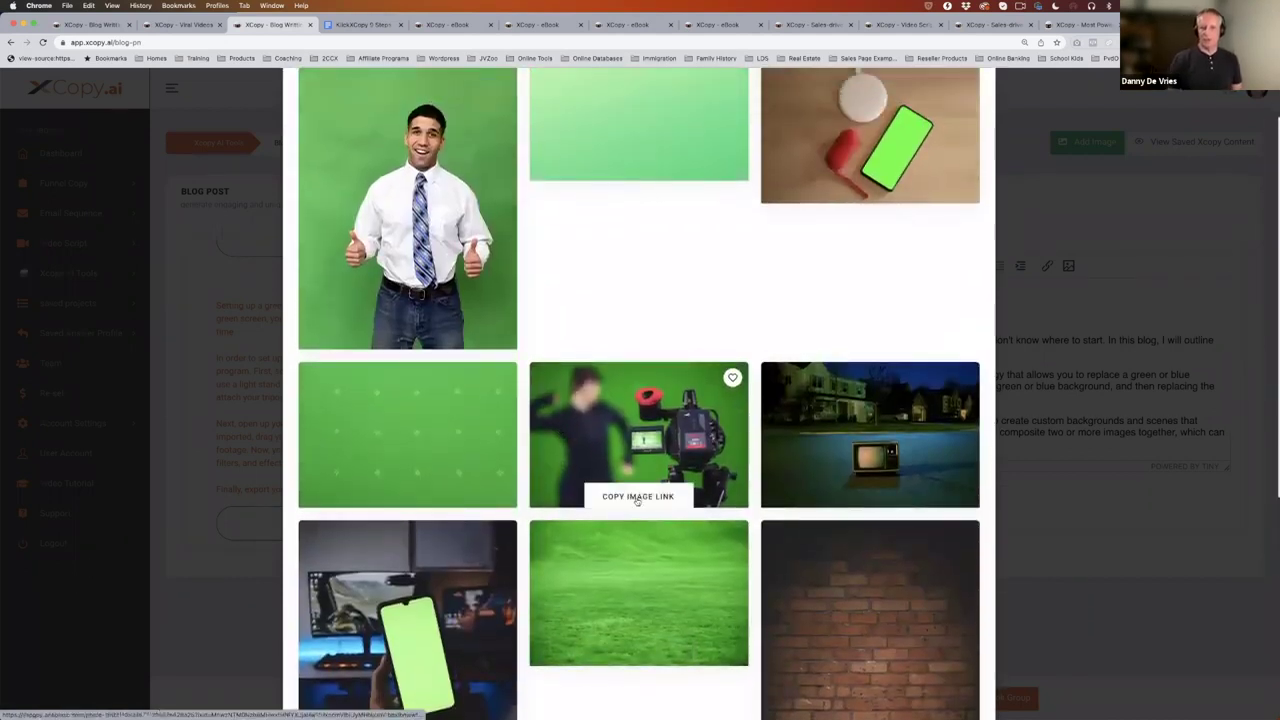
click(637, 497)
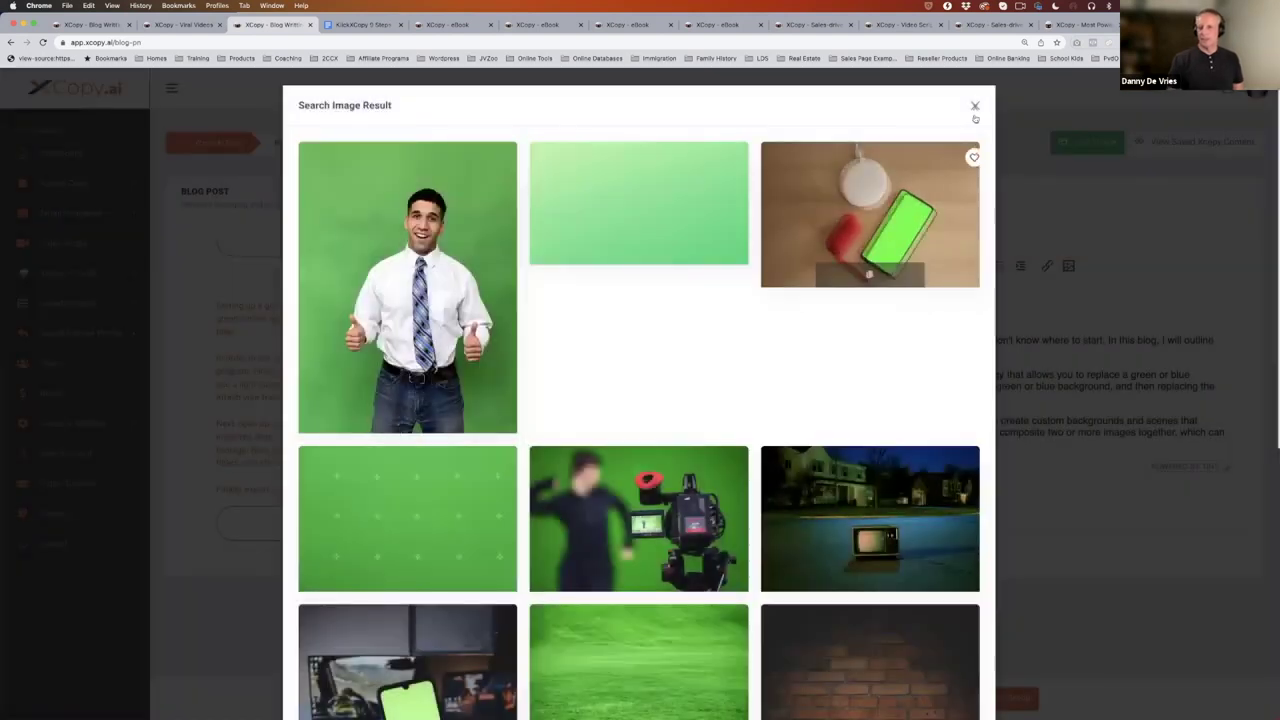
click(975, 106)
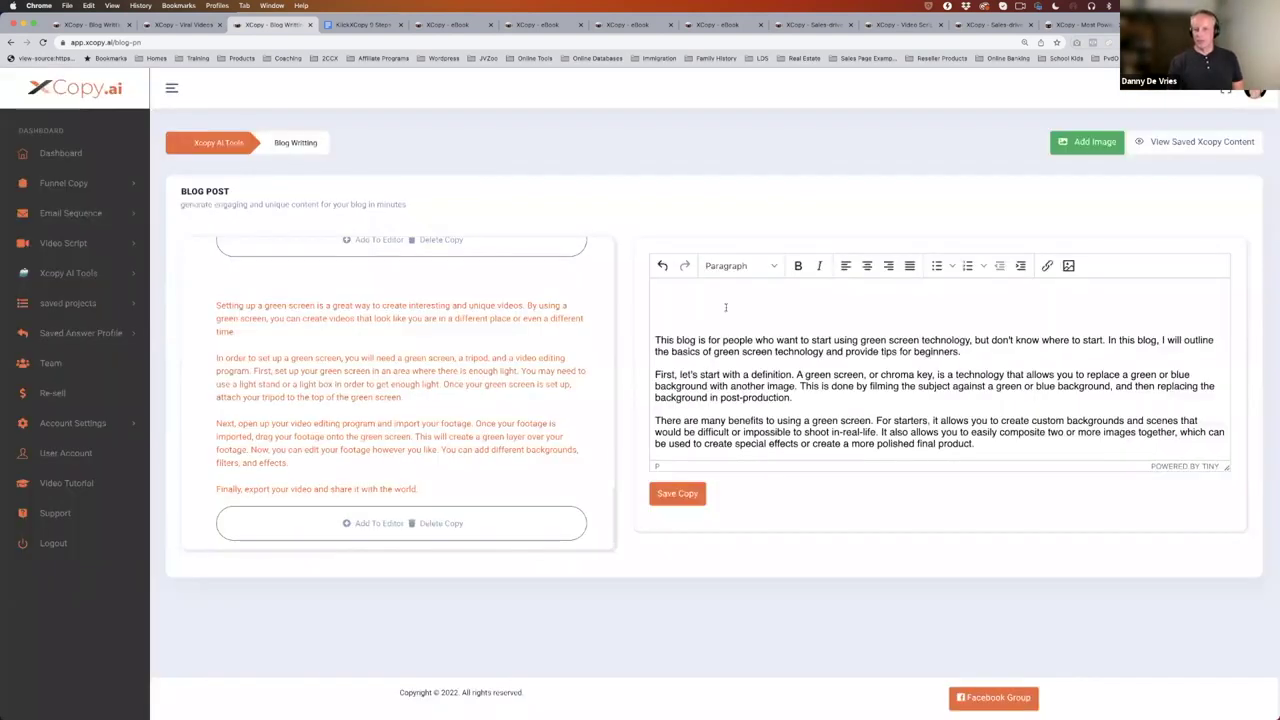
- Insert the copied image link above the blog text with a width of 400 and save the copy
click(1068, 266)
key(super+v)
drag(530, 431, 491, 431)
text(400)
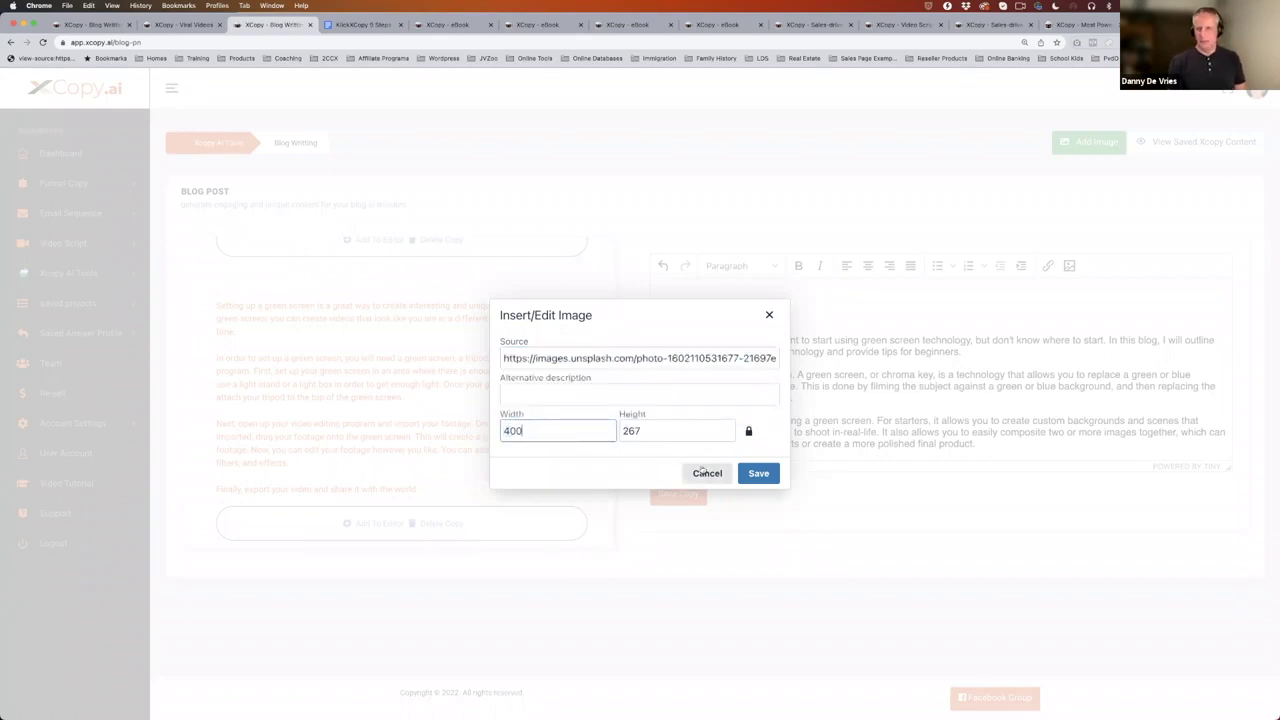
click(758, 473)
scroll(803, 328, down, 5)
scroll(803, 328, up, 5)
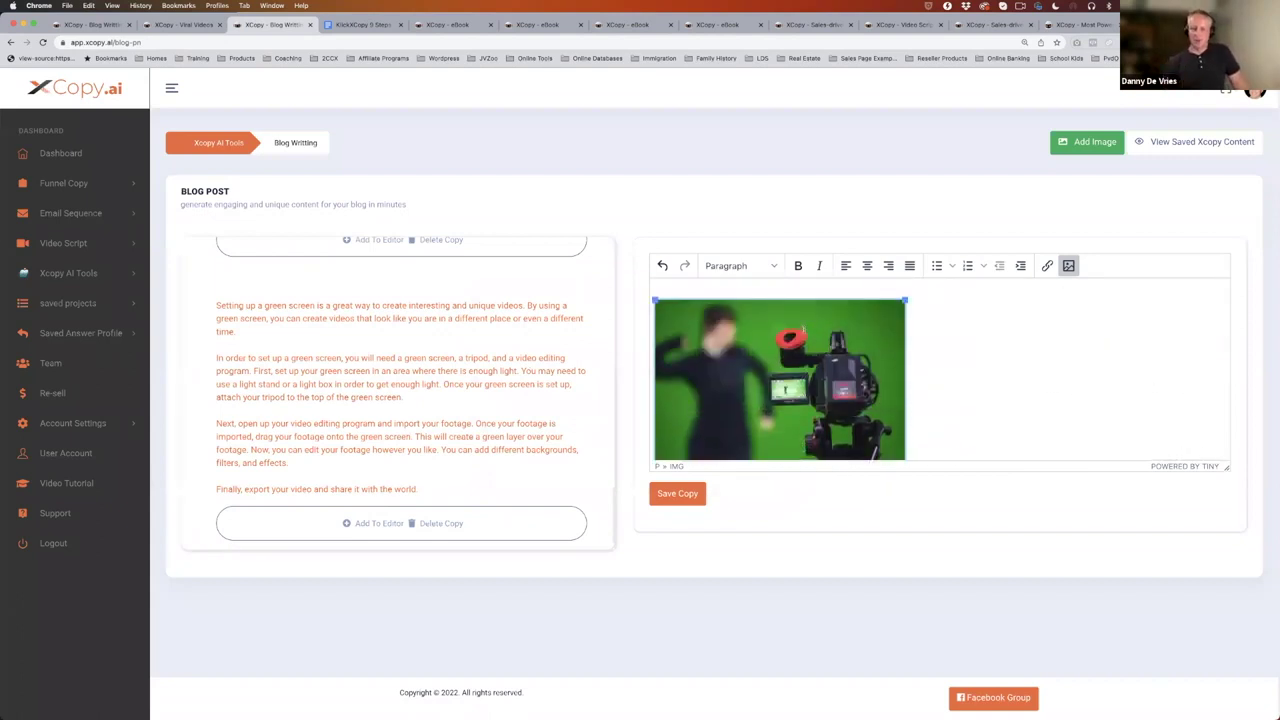
click(702, 491)
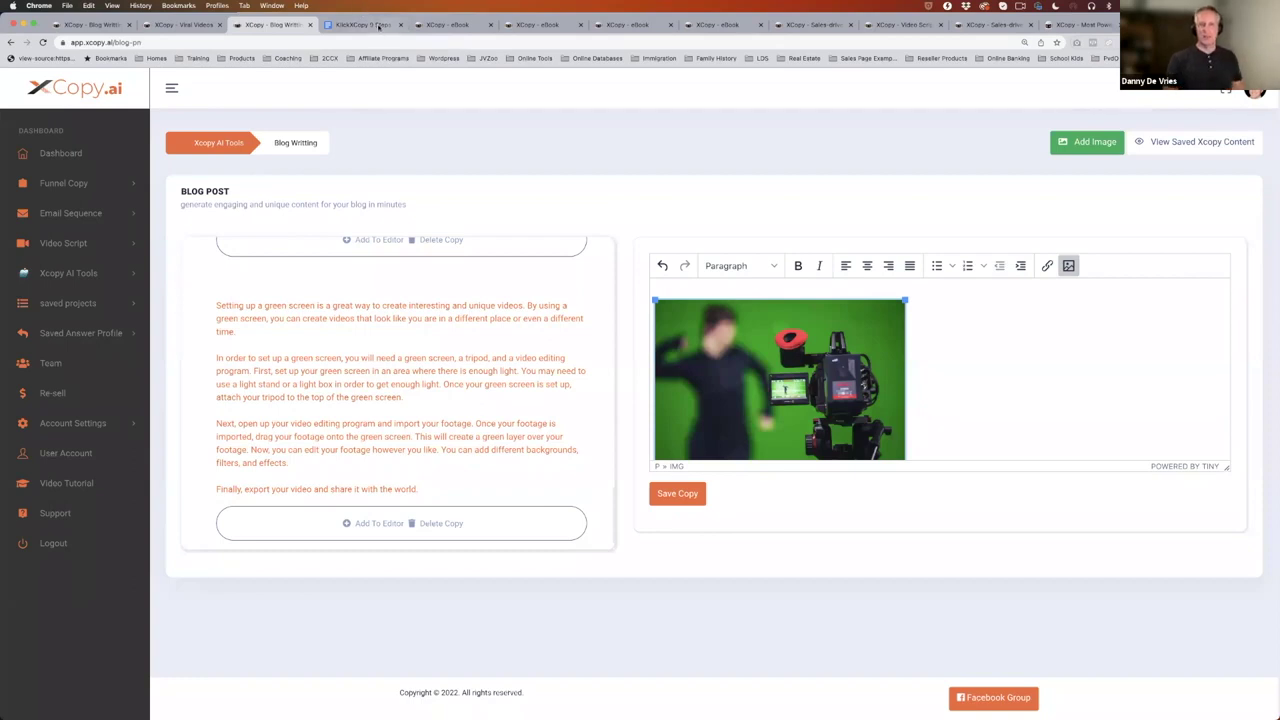
- Switch to the KlickXCopy 9 Steps document and highlight the steps from the catchy title through the grammar check
click(373, 25)
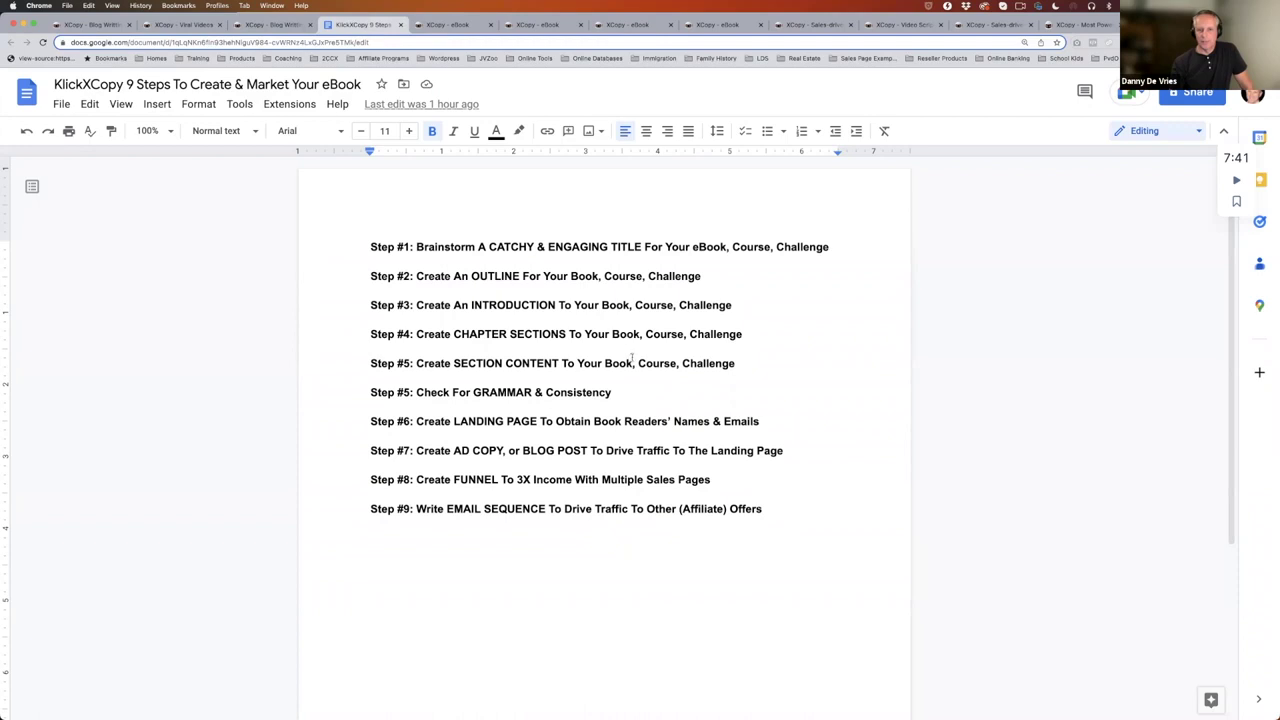
click(631, 390)
drag(564, 347, 360, 235)
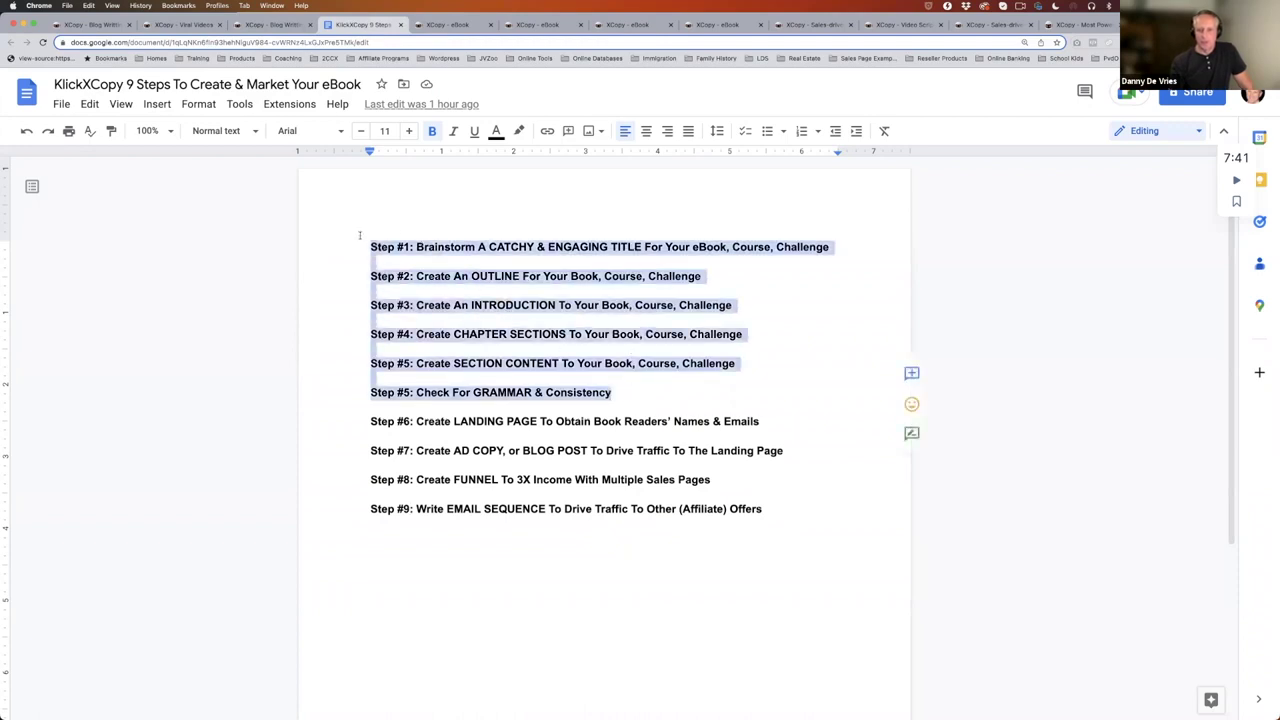
click(410, 392)
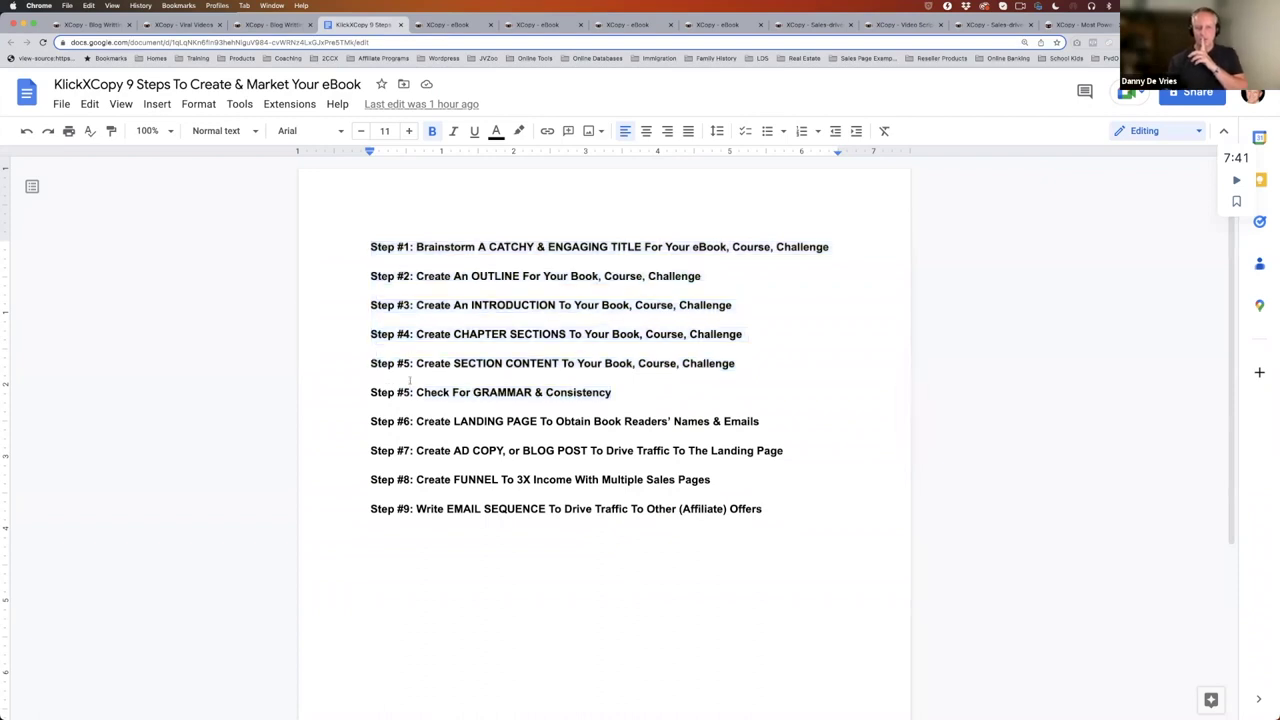
drag(624, 396, 352, 248)
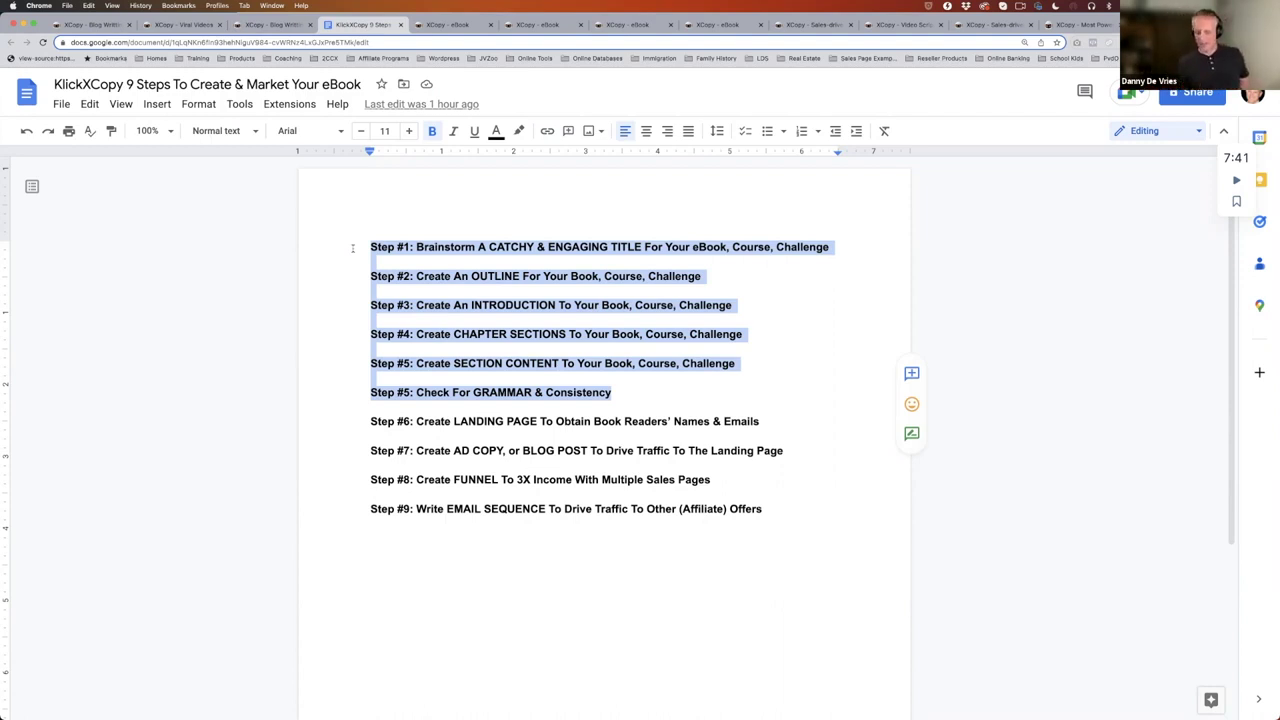
- Open the XCopy eBook Title page, review its inputs and generated titles, and highlight "Green Screen Video Tips for Beginners" in the editor
click(450, 26)
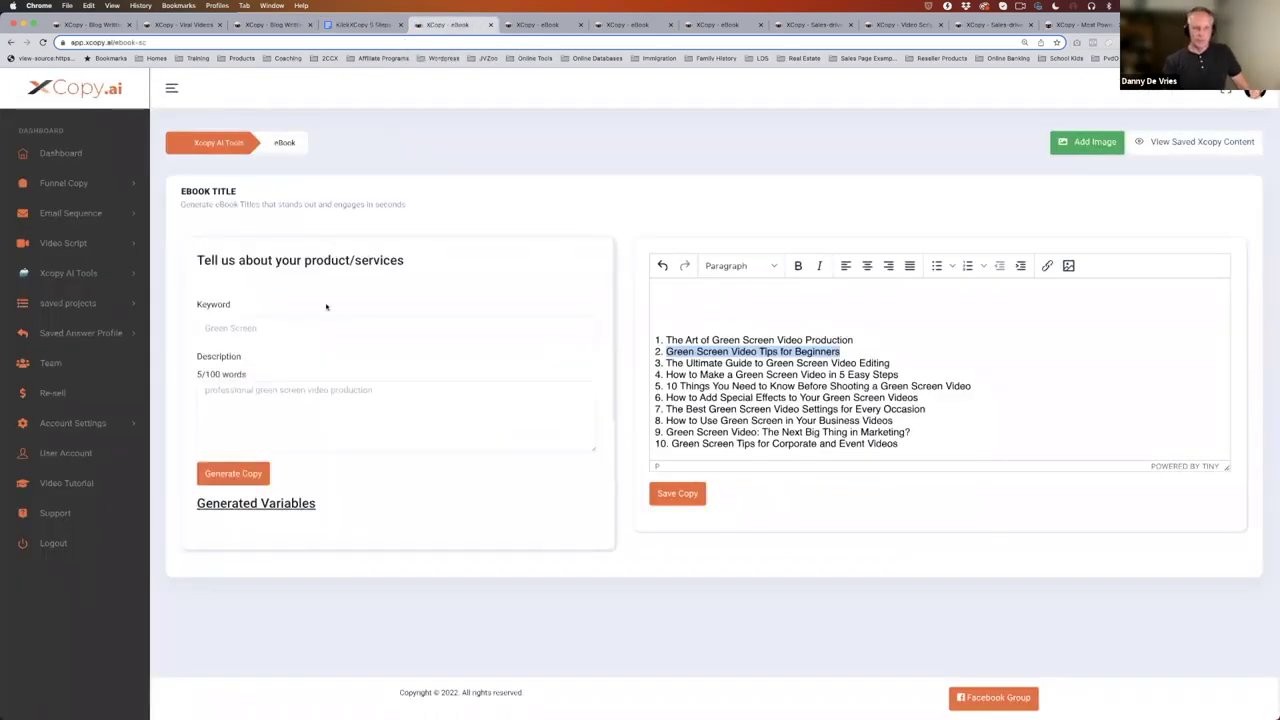
click(329, 328)
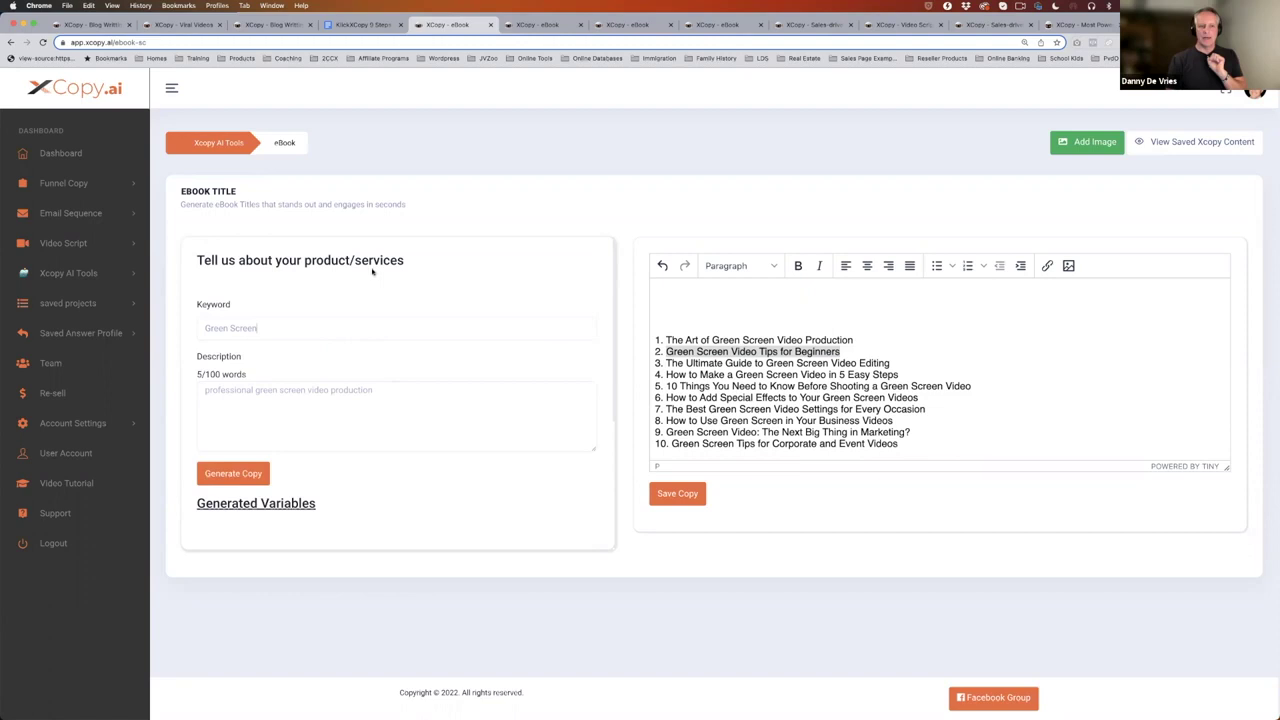
drag(240, 192, 181, 191)
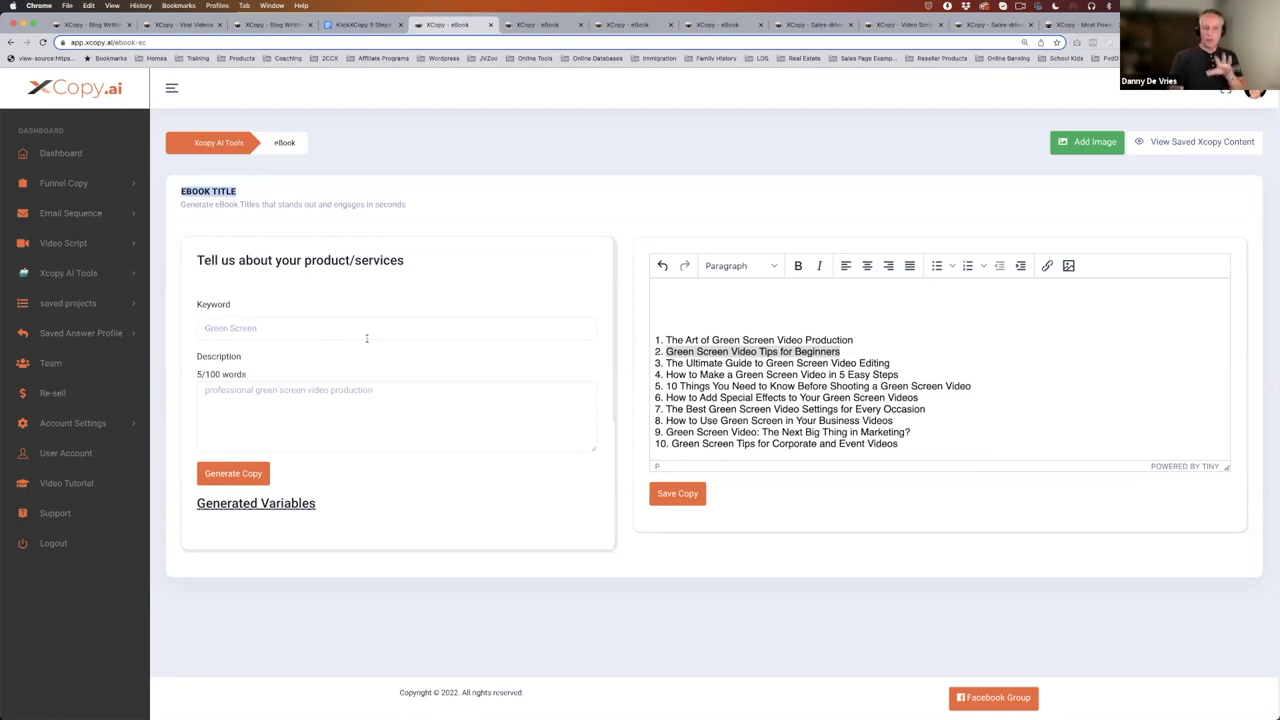
click(393, 387)
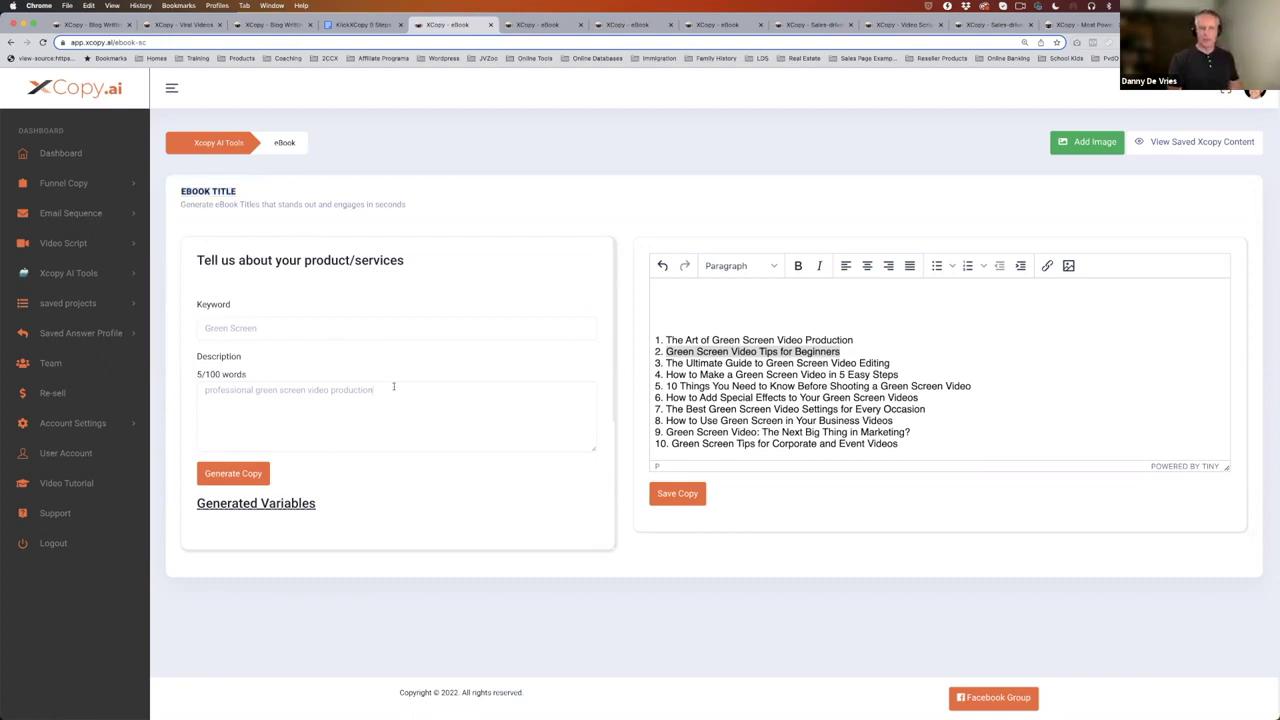
scroll(433, 414, down, 2)
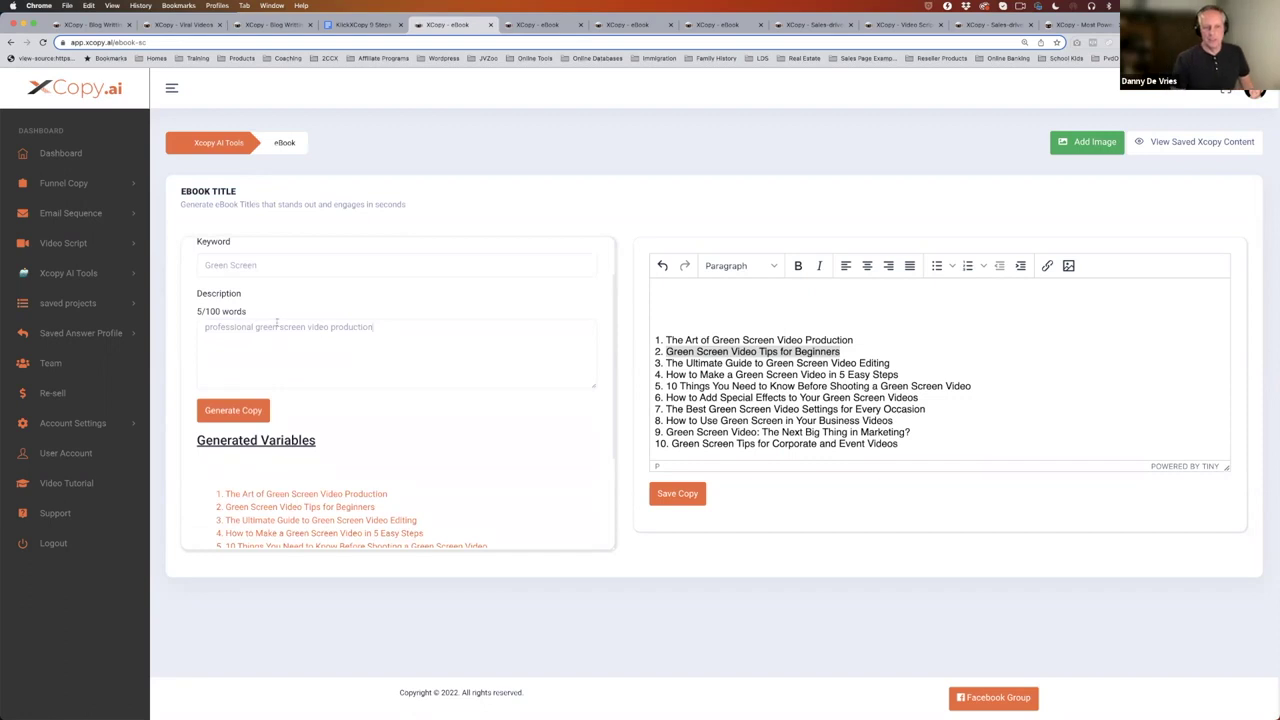
scroll(397, 425, down, 2)
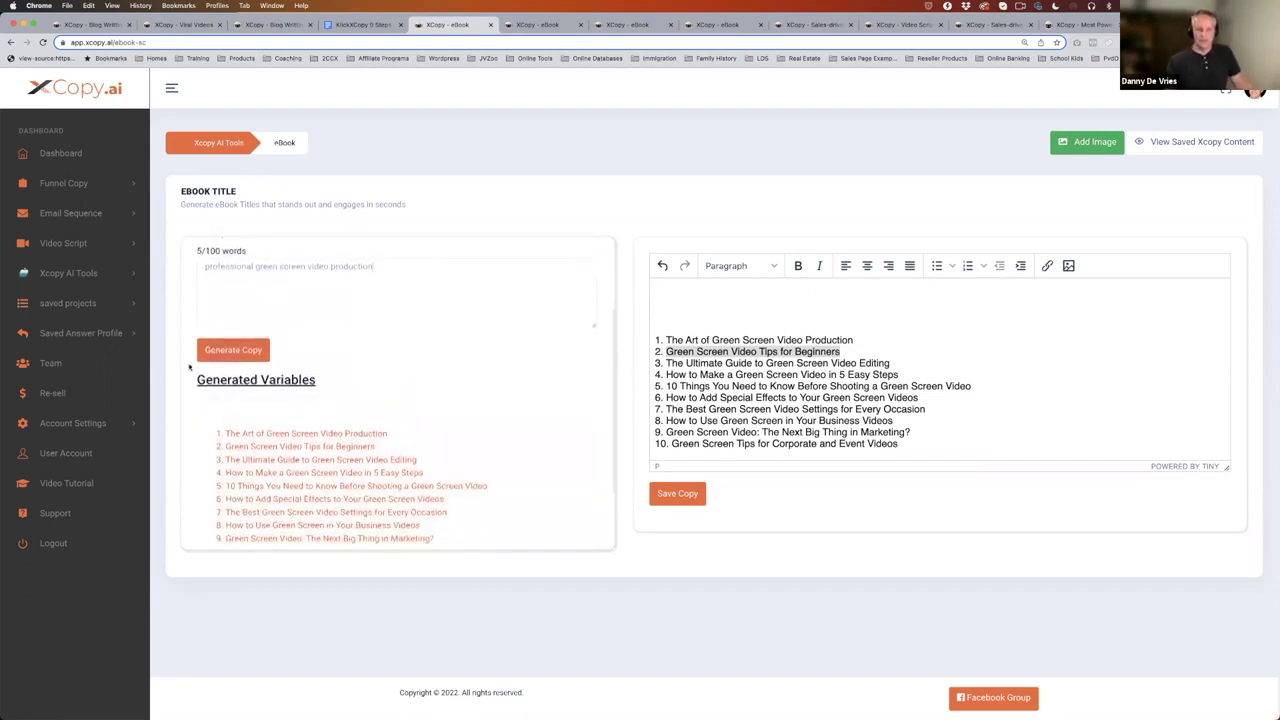
scroll(384, 425, down, 3)
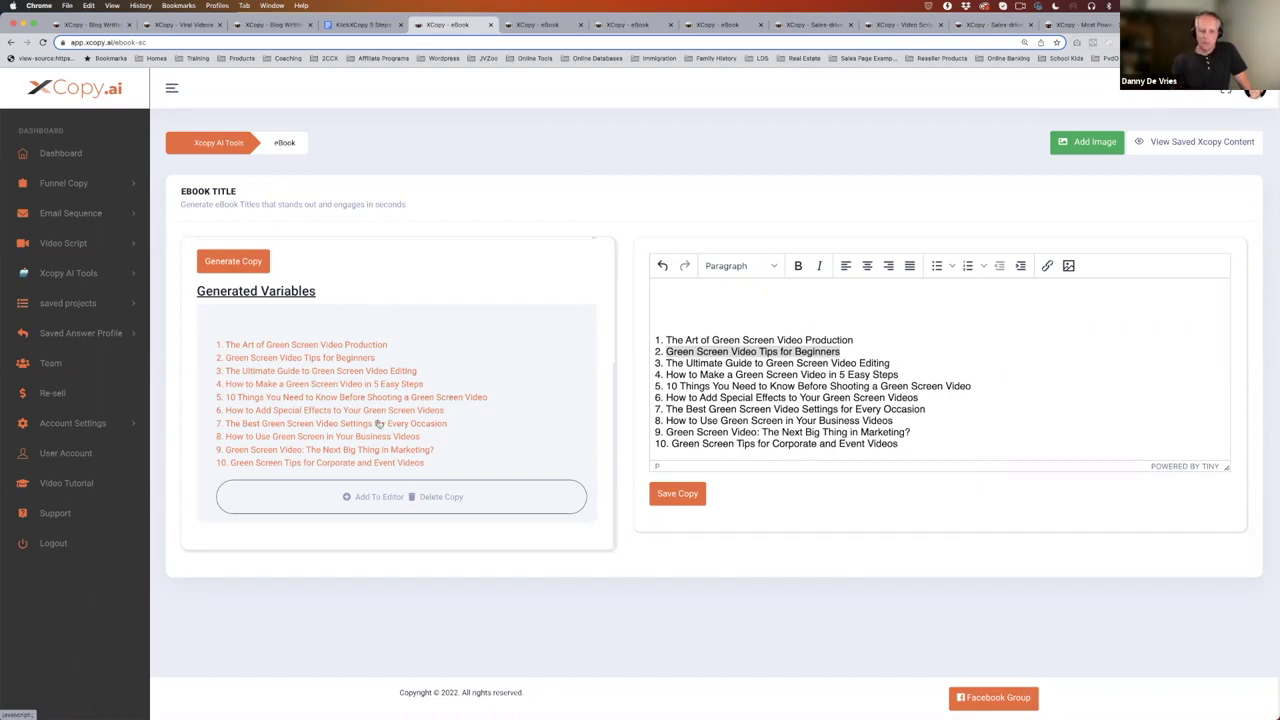
drag(842, 351, 666, 357)
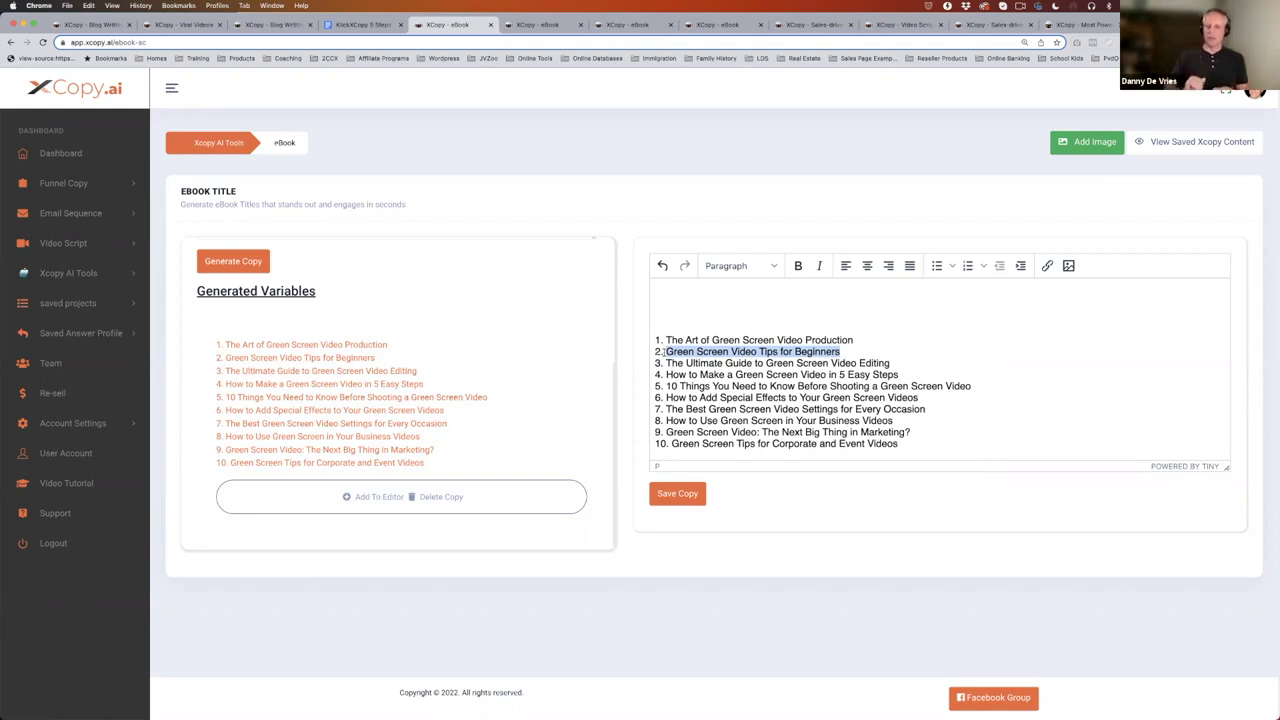
- Open the eBook Outline page, highlight the description "Green Screen Video Tips for Beginners" and generate another outline from it
click(528, 25)
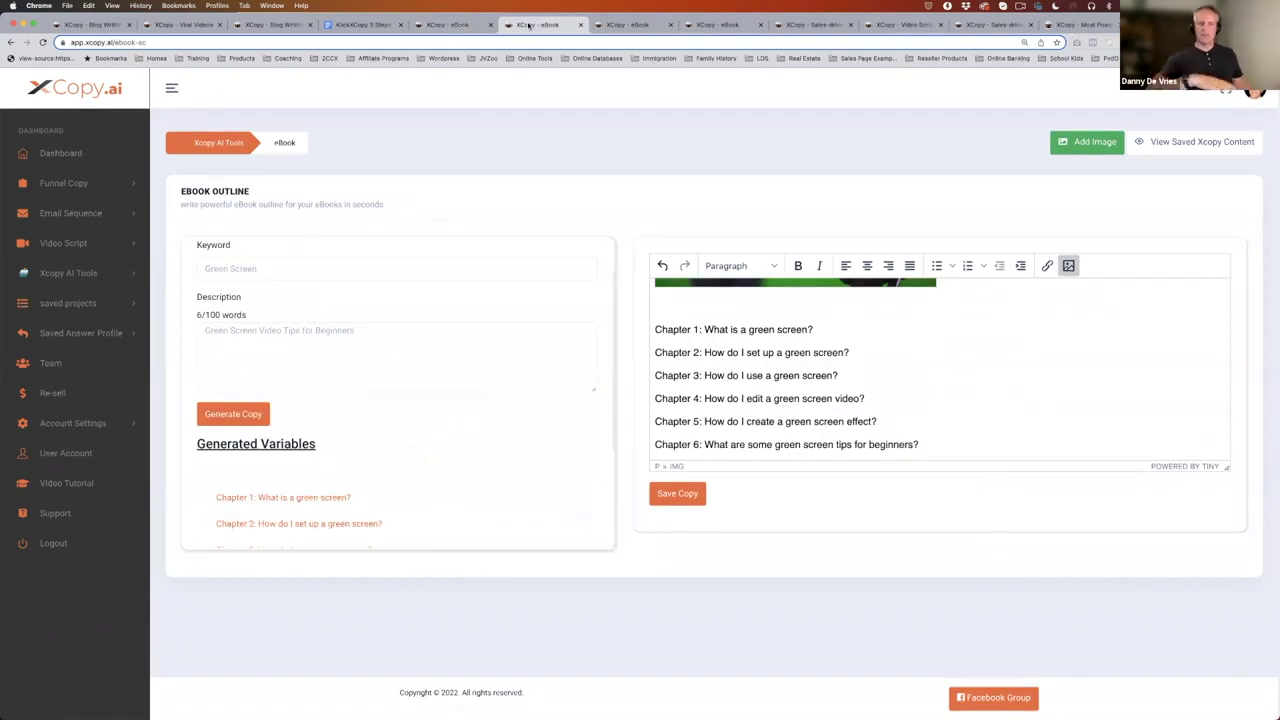
click(70, 273)
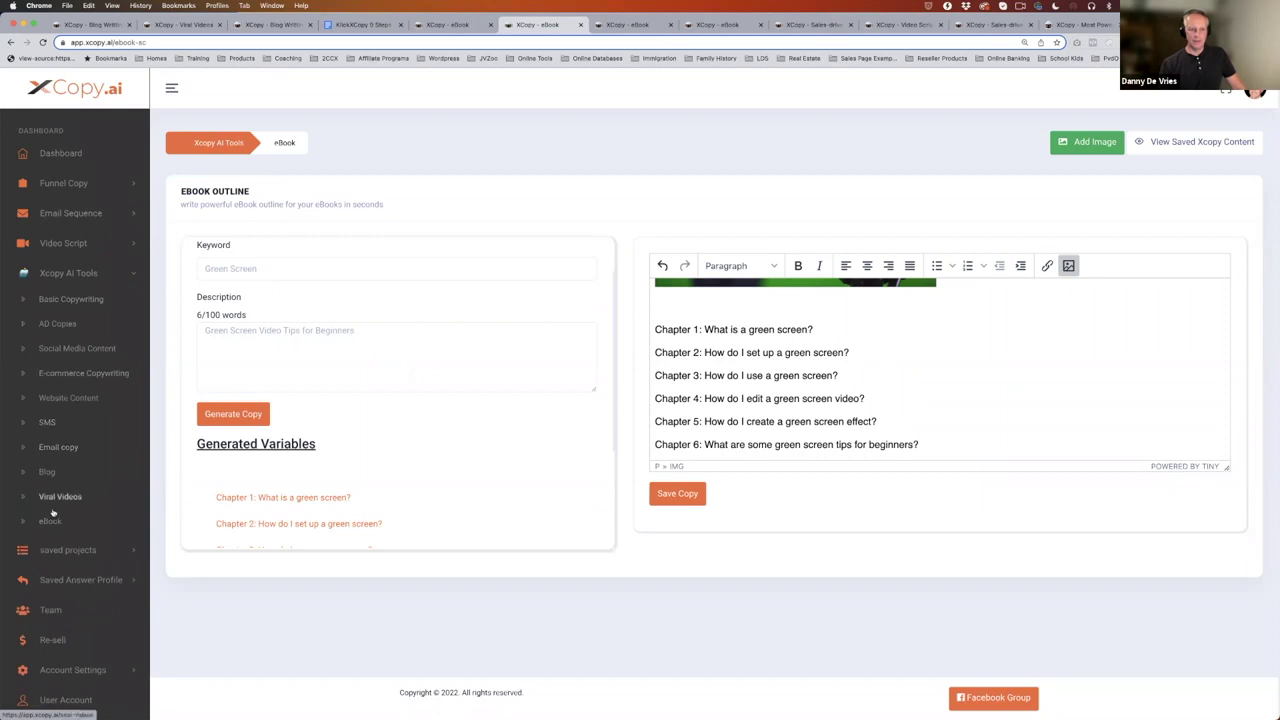
triple_click(372, 326)
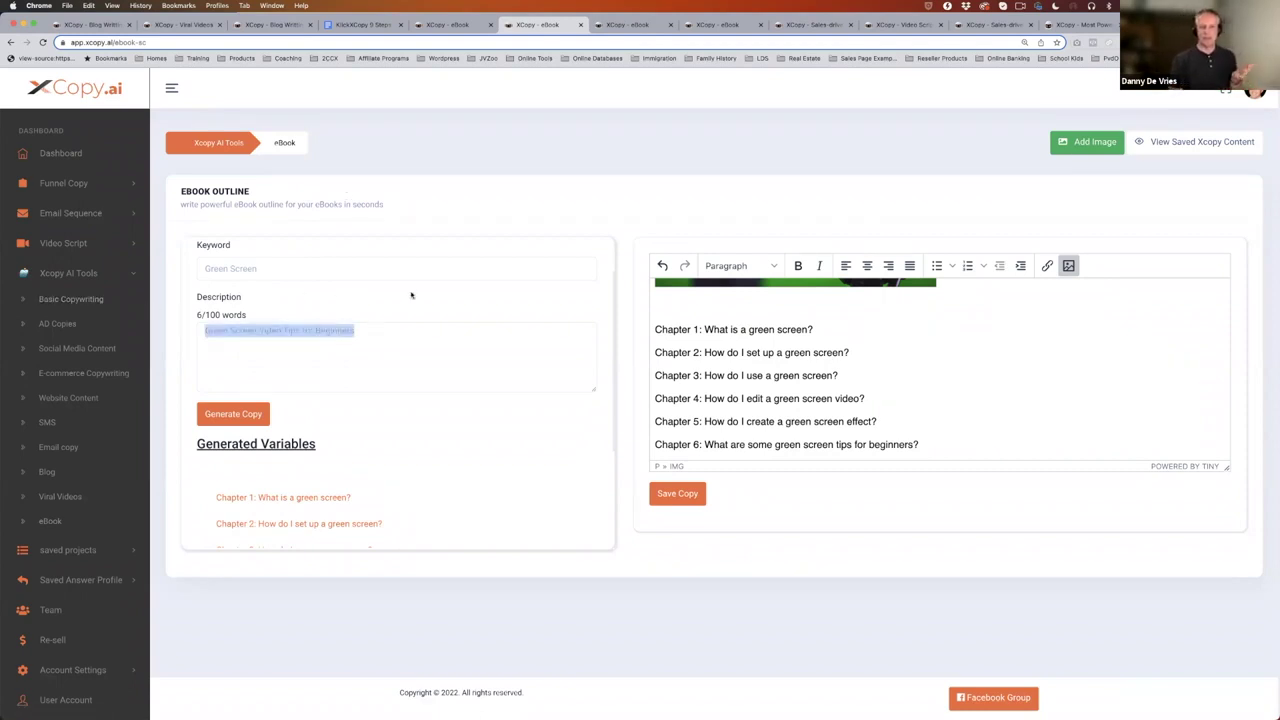
scroll(410, 295, down, 1)
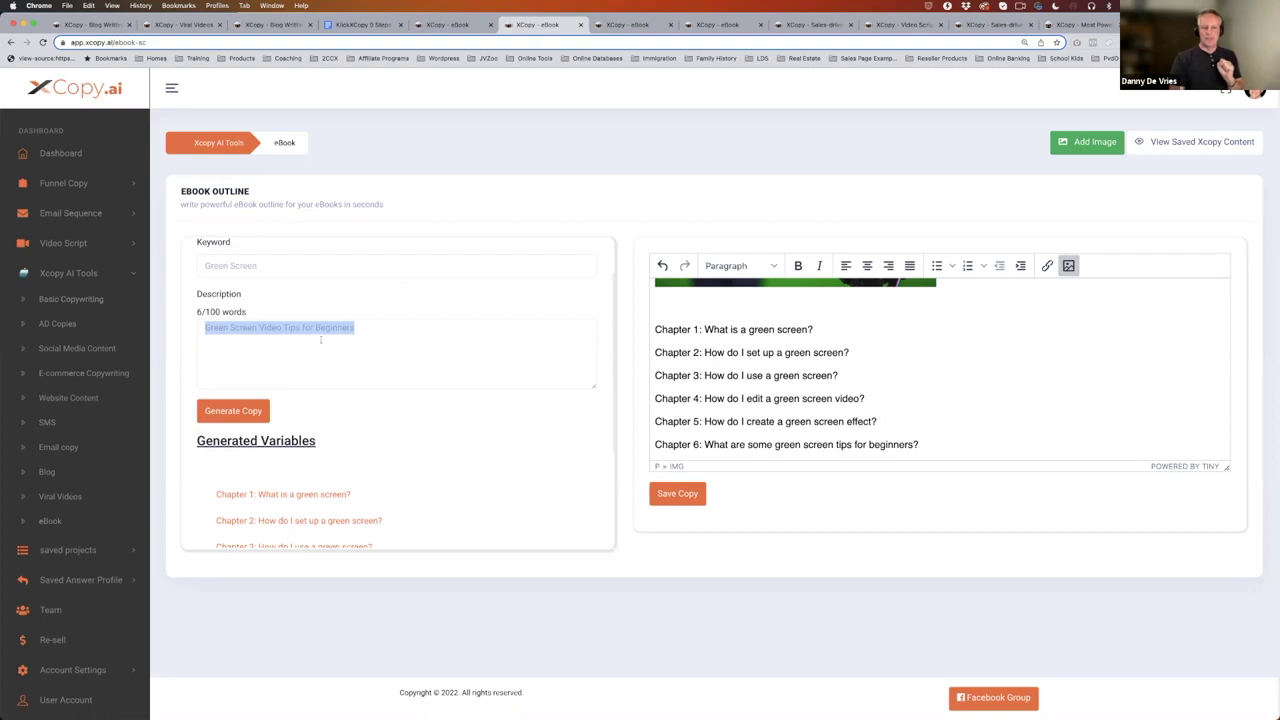
scroll(355, 385, down, 5)
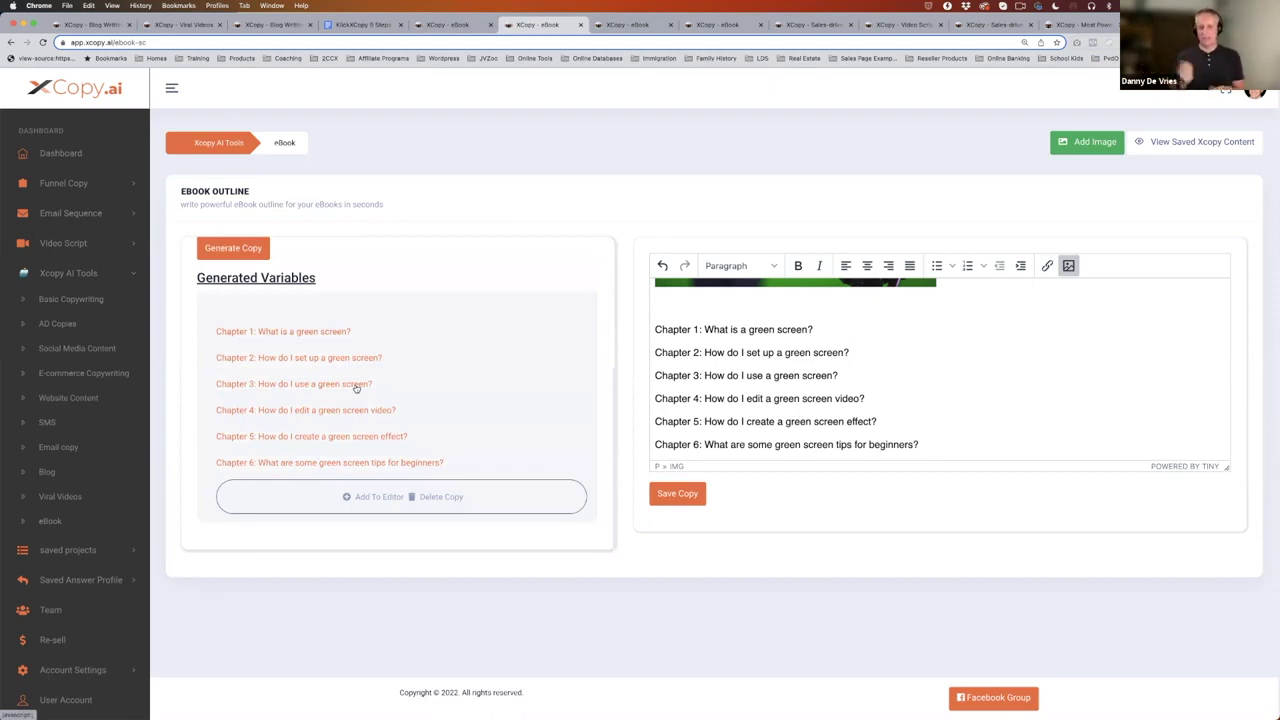
click(228, 250)
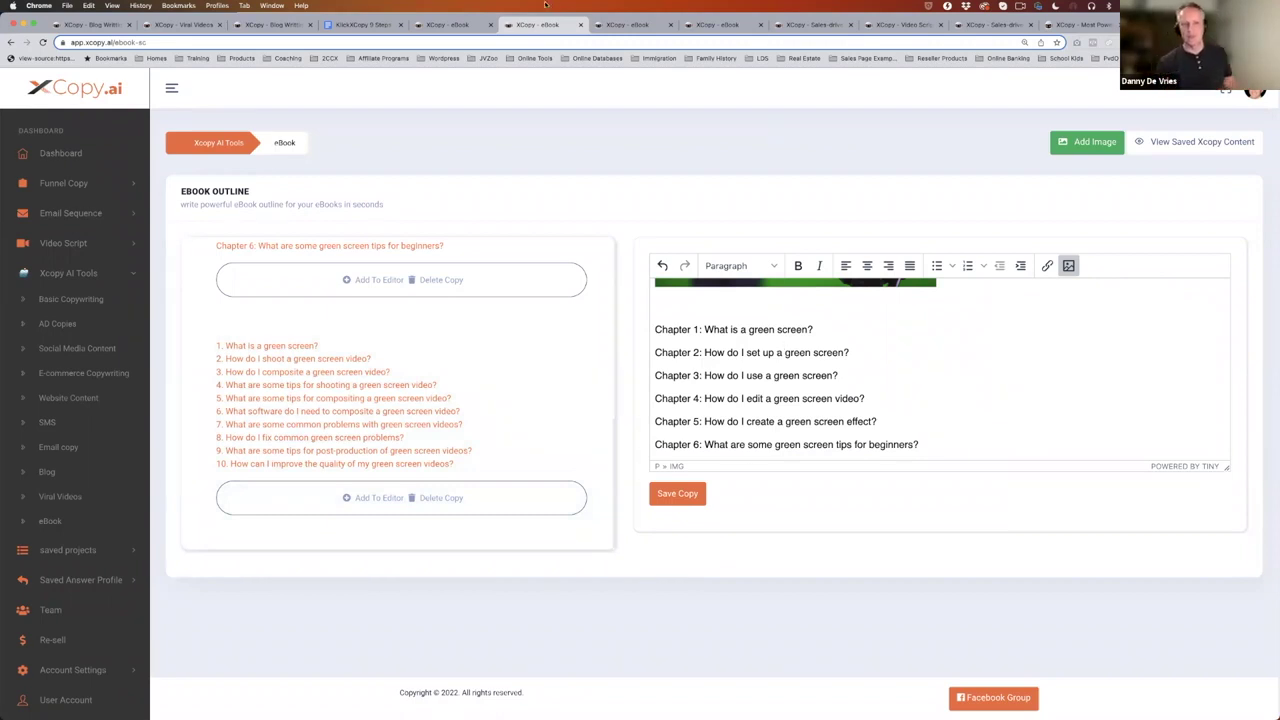
- Highlight the Chapter 1 title "What is a green screen?" in the eBook outline and match it to the eBook Chapters description
click(631, 25)
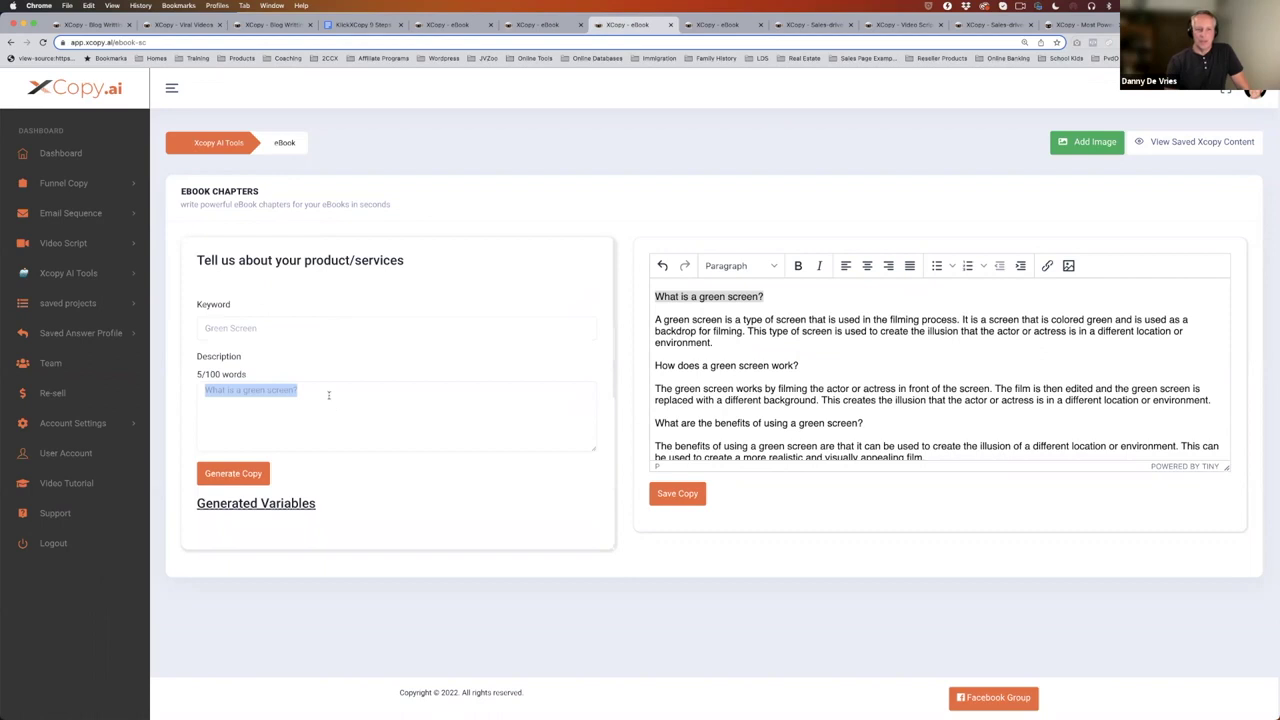
click(541, 25)
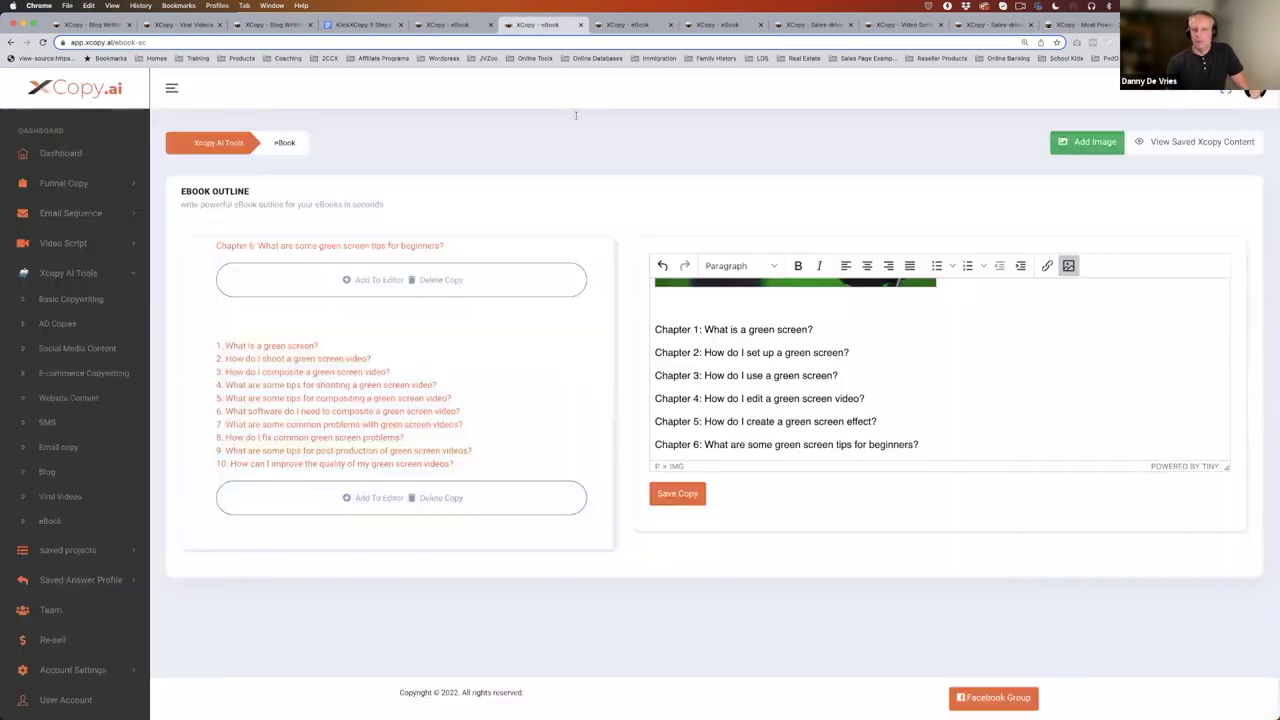
drag(824, 332, 706, 329)
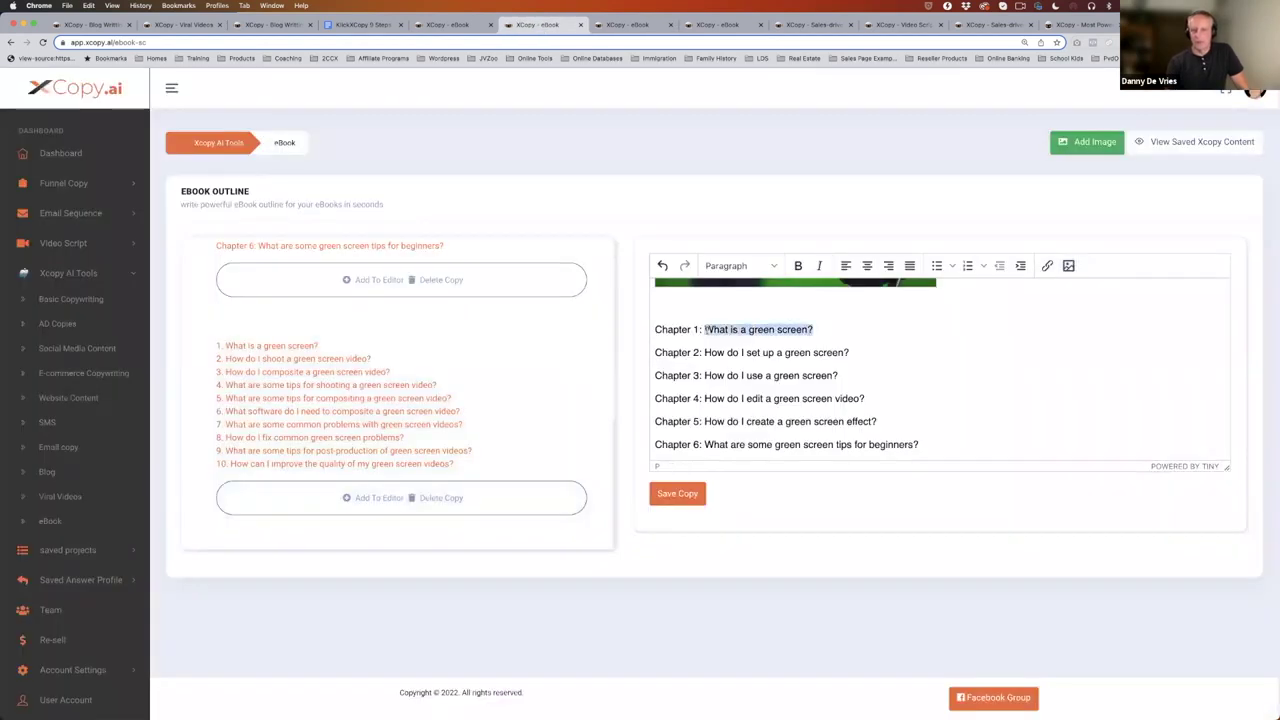
click(618, 26)
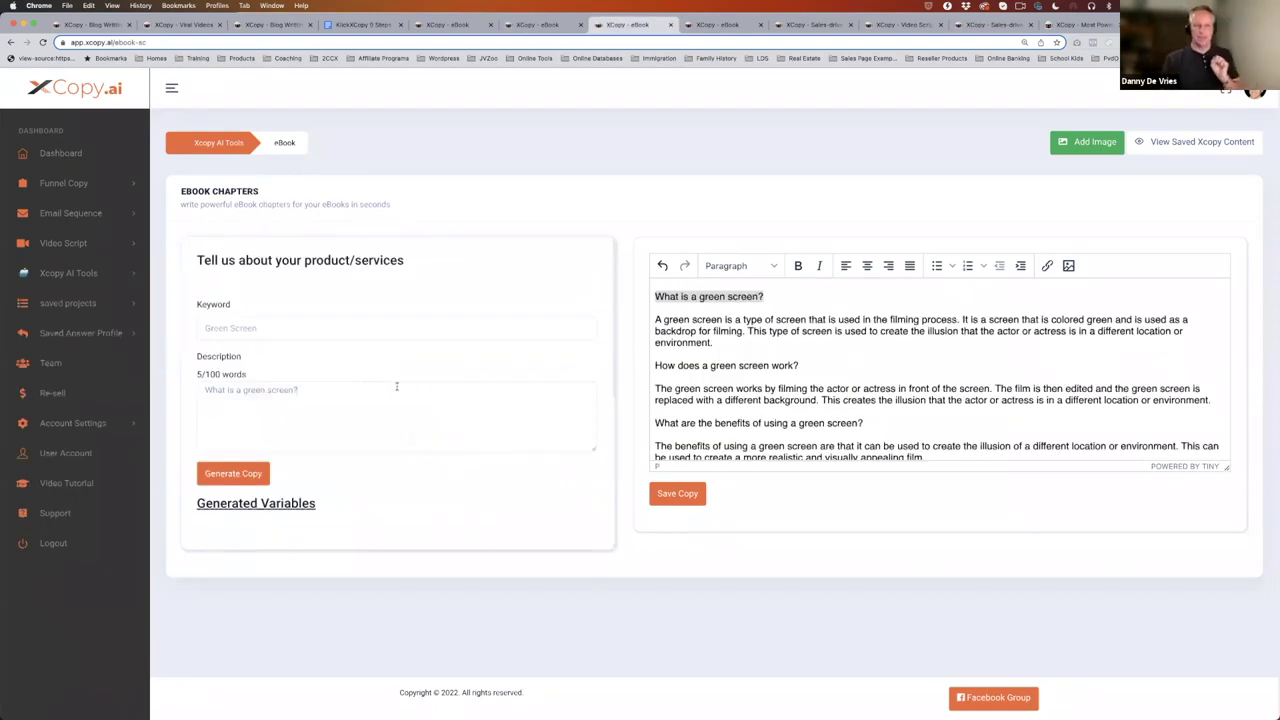
- Review the generated eBook chapter text and highlight "visually appealing film" at the end of the editor copy
scroll(396, 387, down, 2)
scroll(360, 387, down, 5)
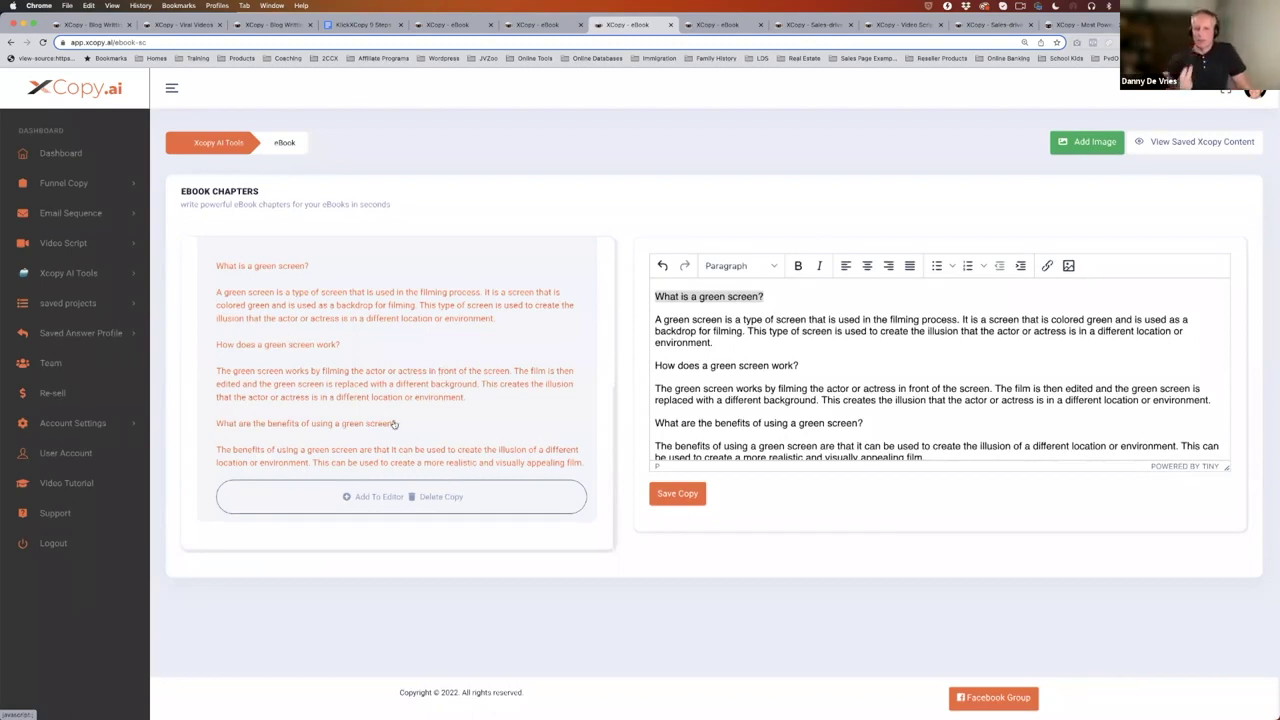
scroll(789, 440, down, 1)
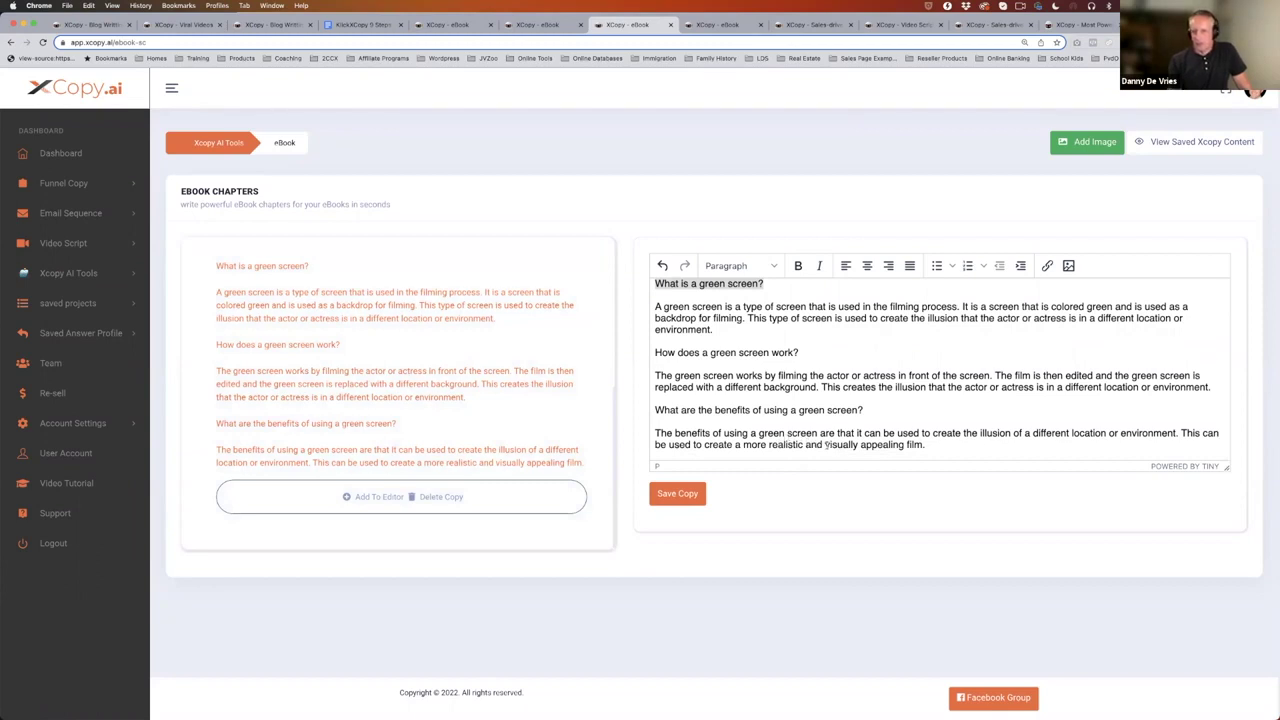
drag(826, 446, 953, 441)
key(shift+Left)
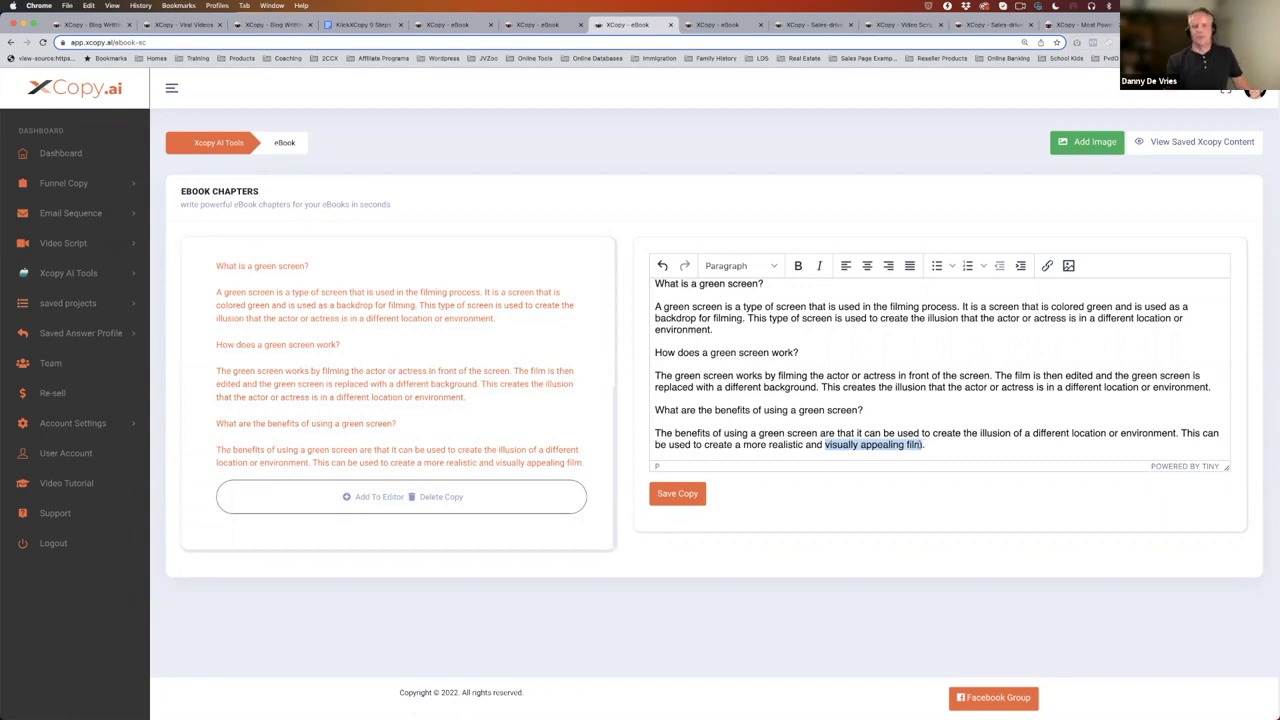
scroll(940, 370, up, 1)
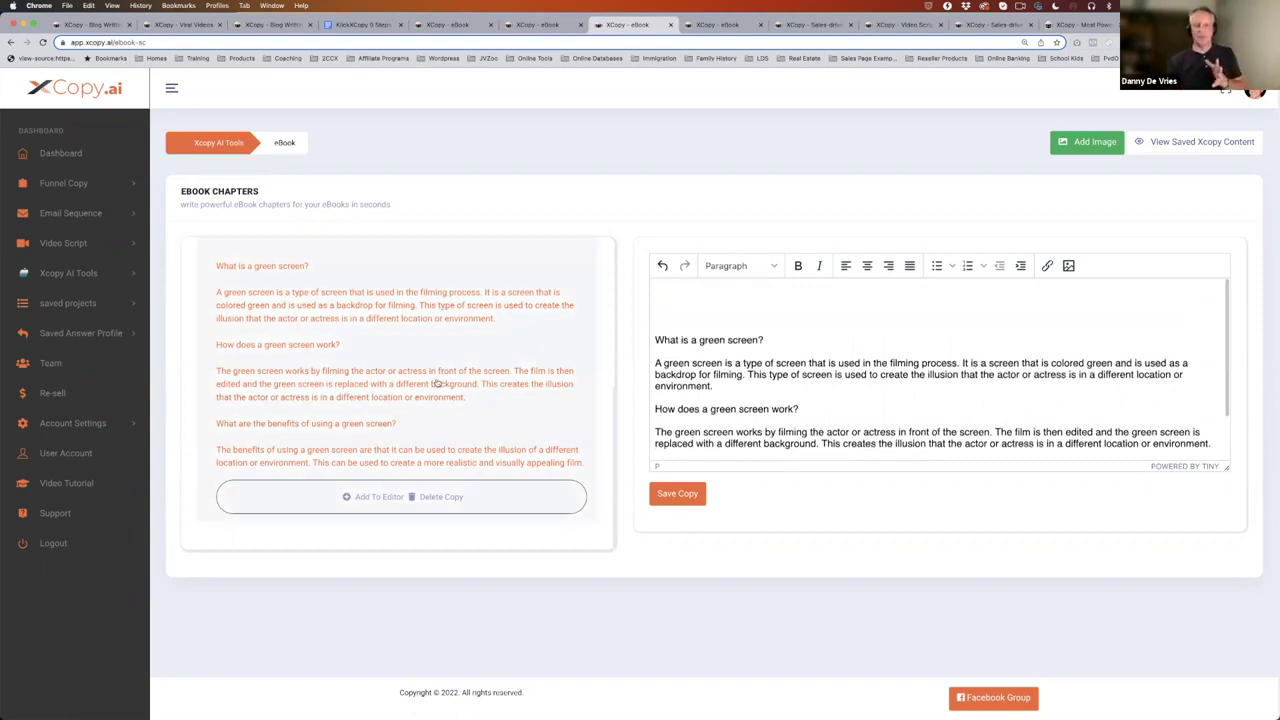
scroll(462, 378, up, 4)
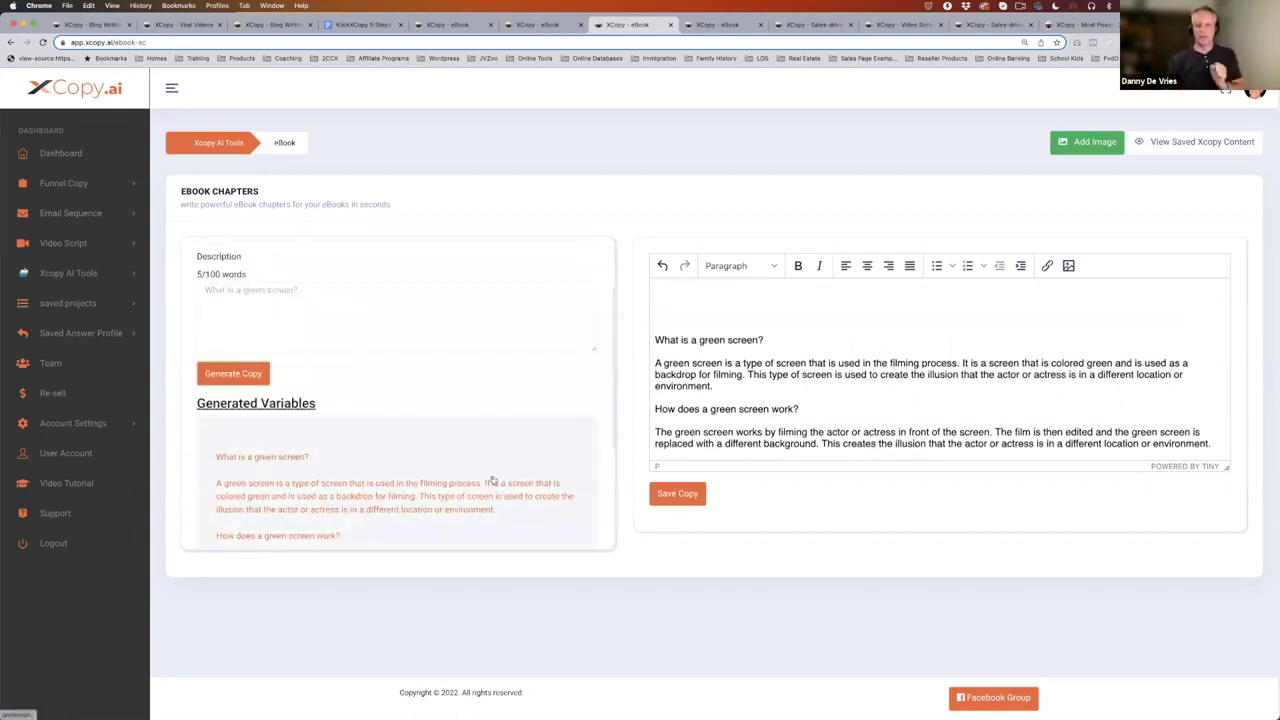
- Open the eBook Paragraph page, review the description "benefits of using a green screen" and save the paragraph copy
click(718, 26)
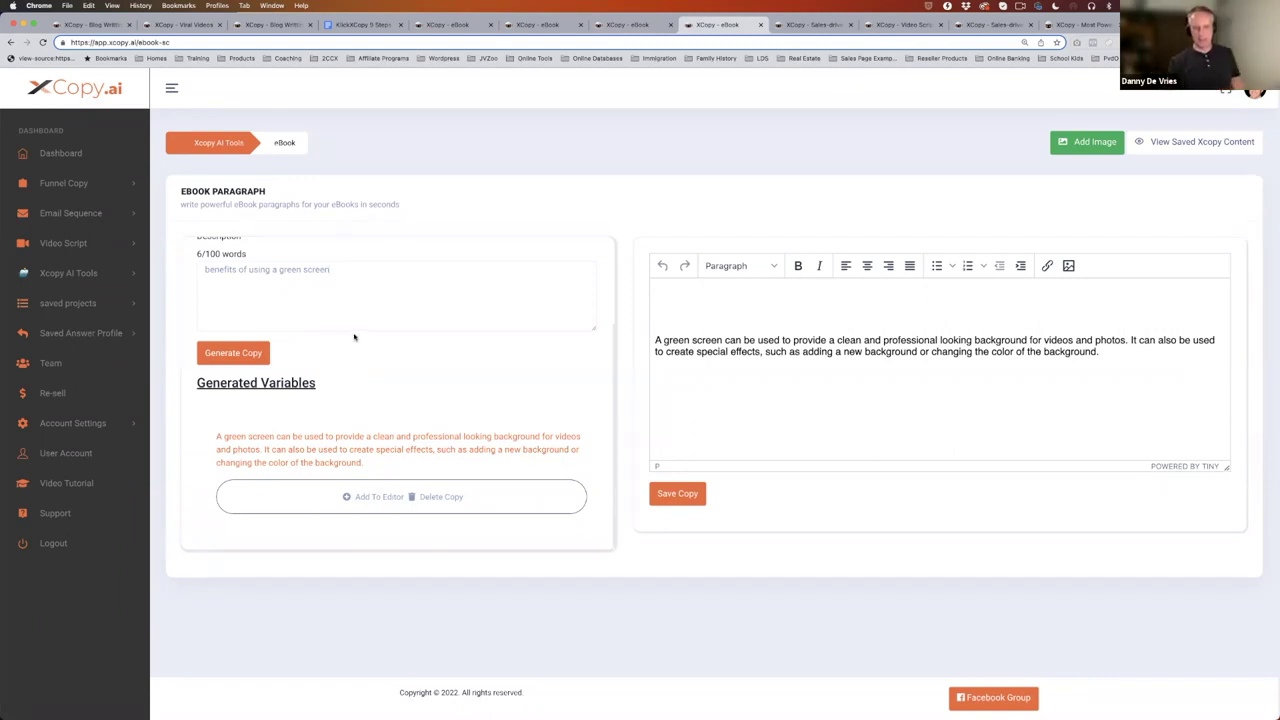
scroll(343, 331, up, 2)
drag(337, 341, 220, 337)
click(219, 337)
scroll(421, 387, down, 2)
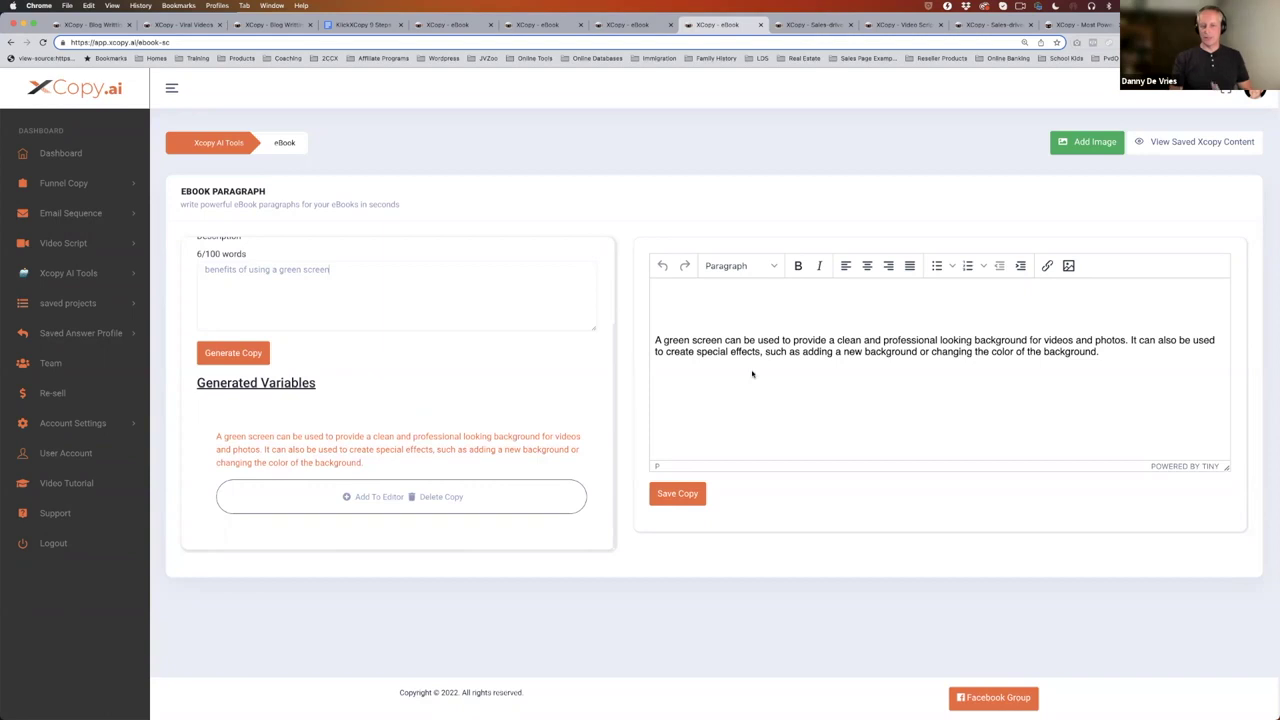
click(673, 499)
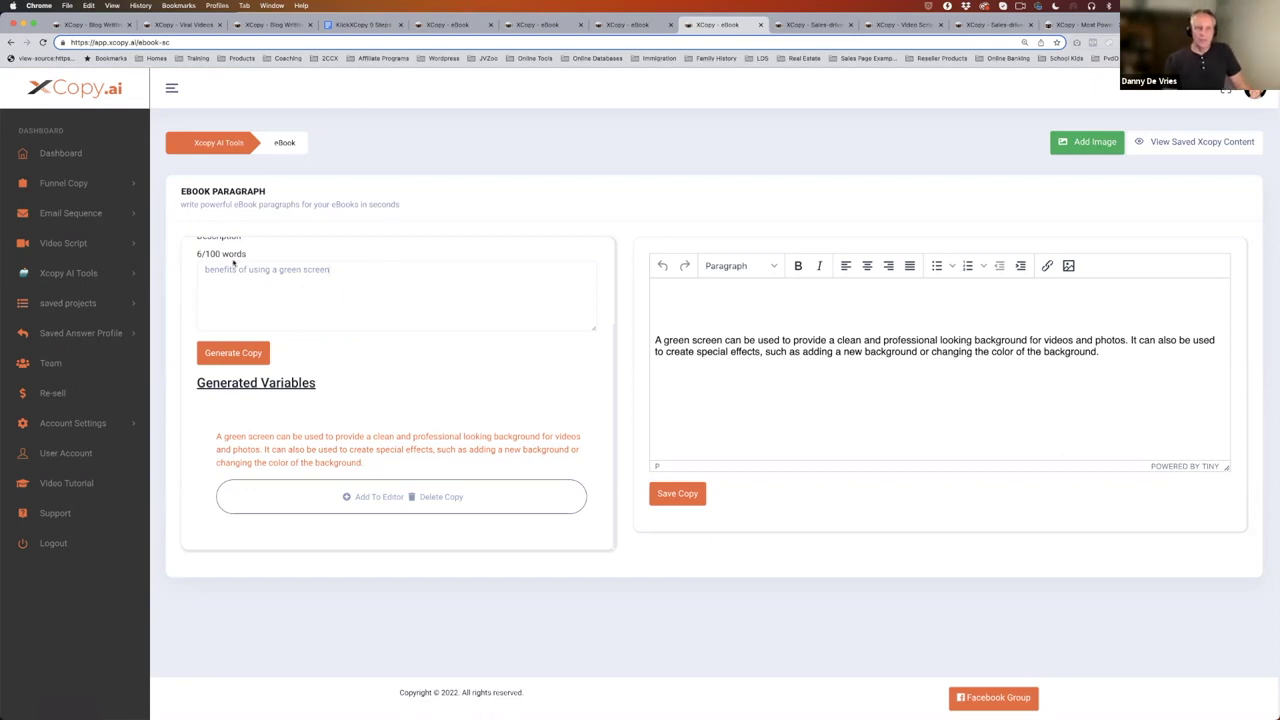
- Generate AIDAB copy in Basic Copywriting for the product "green screen" with the description "green screen tips for beginners"
key(super+1)
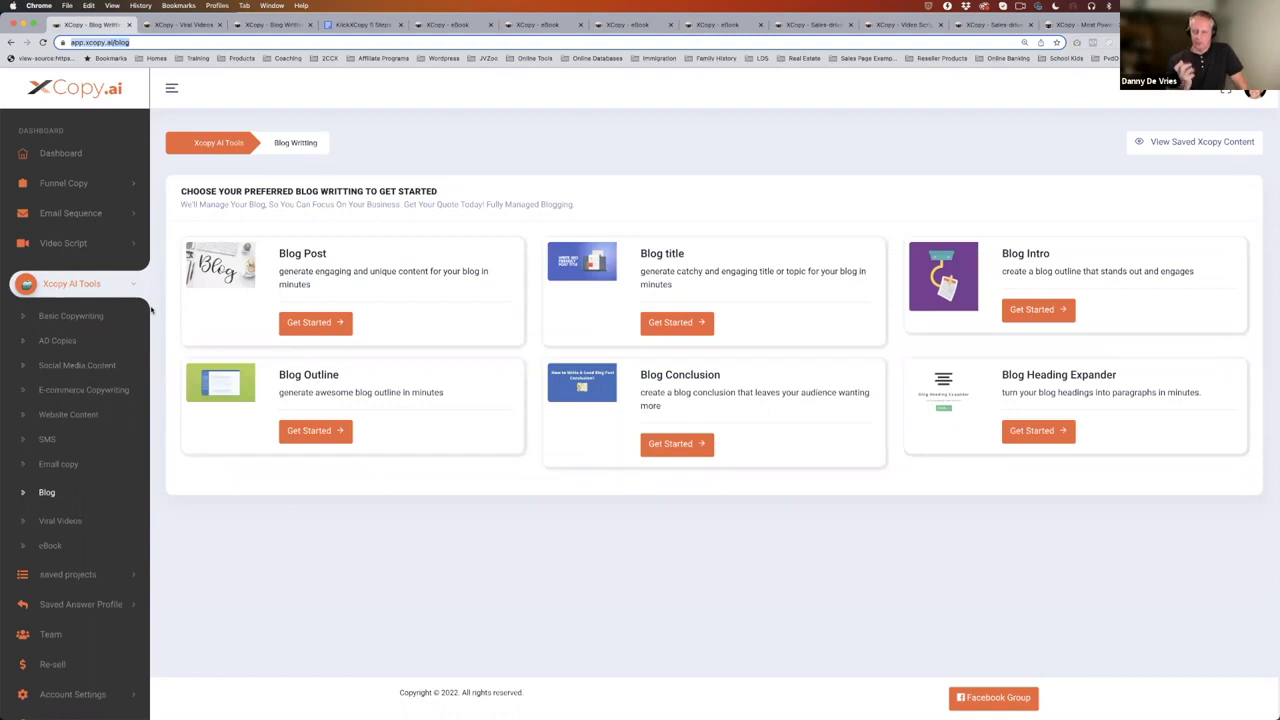
click(80, 316)
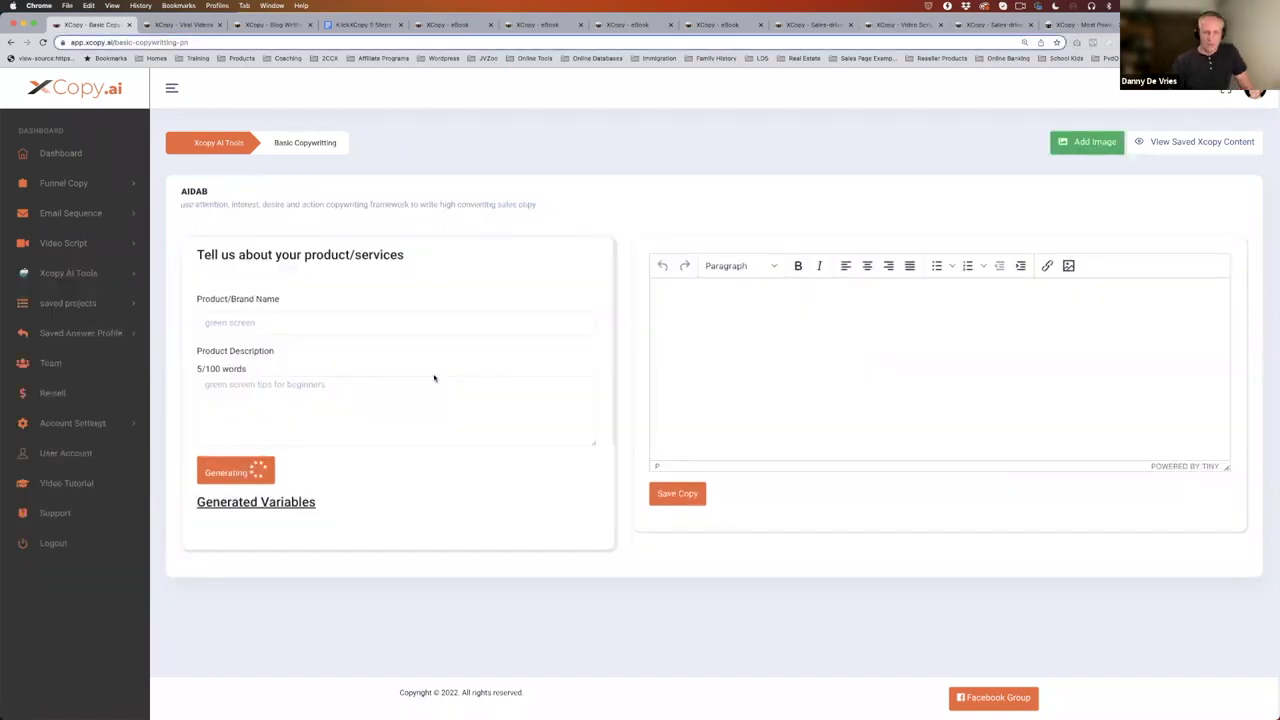
scroll(434, 376, down, 3)
scroll(438, 380, down, 3)
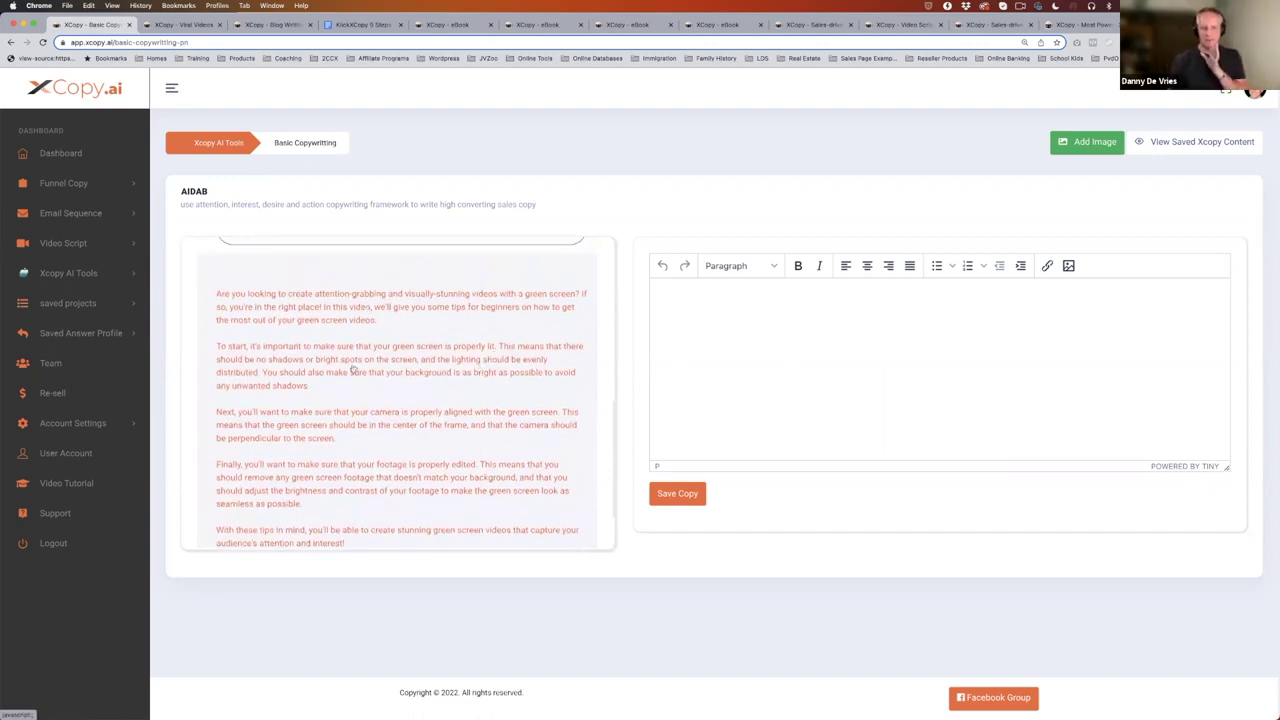
scroll(400, 509, down, 1)
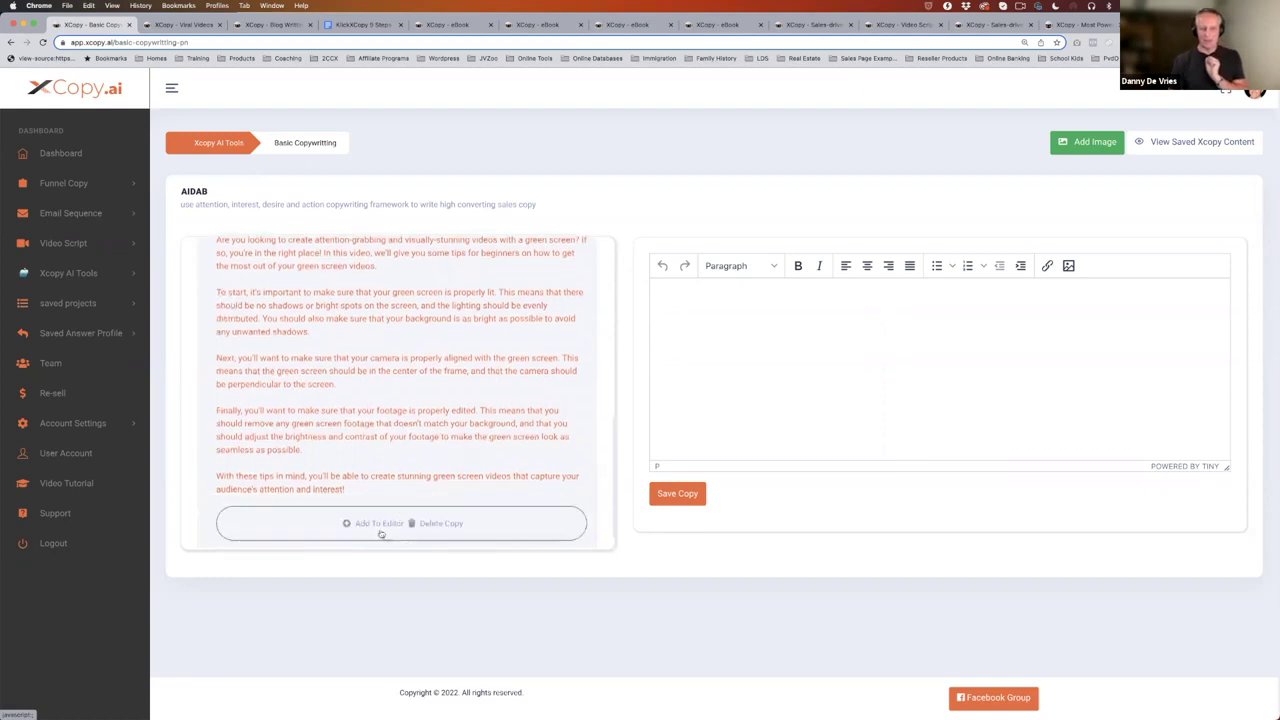
- Add the generated AIDAB variation about creating attention-grabbing green screen videos to the editor
click(376, 523)
scroll(740, 341, down, 2)
scroll(1118, 326, up, 3)
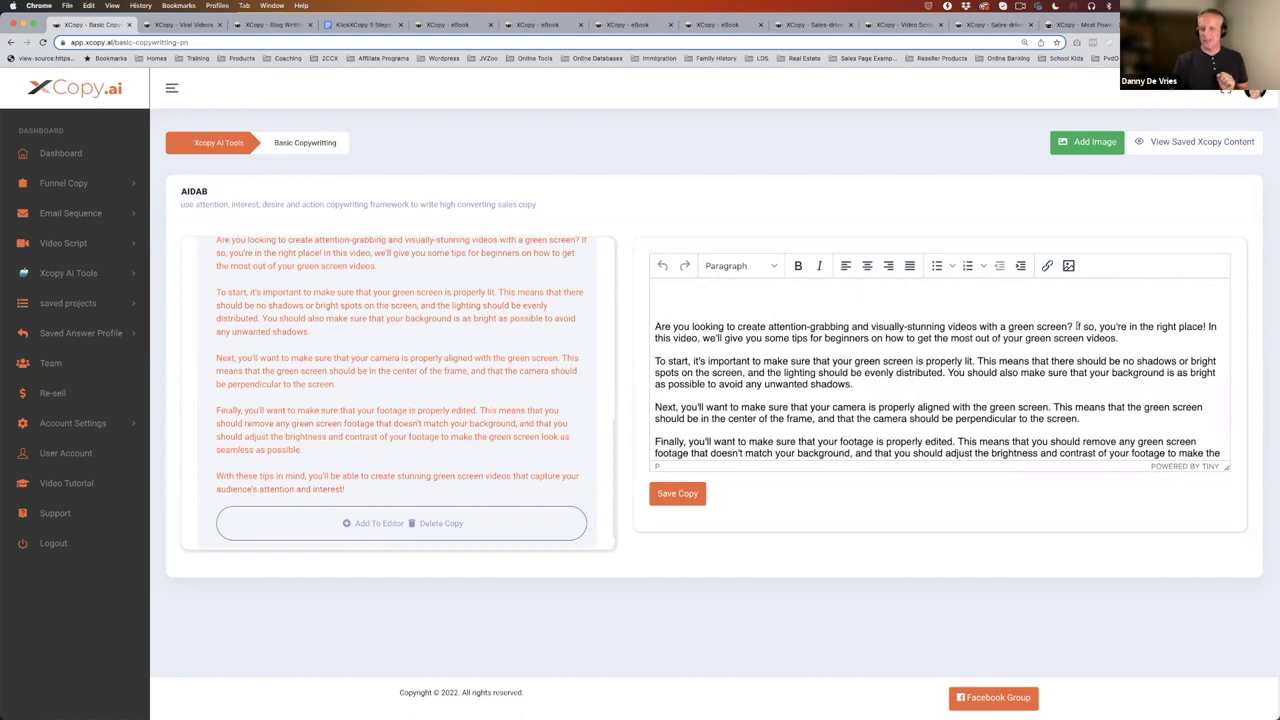
- Examine the AIDAB copy in the editor, highlighting the opening attention question and the paragraph starting "To start"
drag(1075, 326, 655, 324)
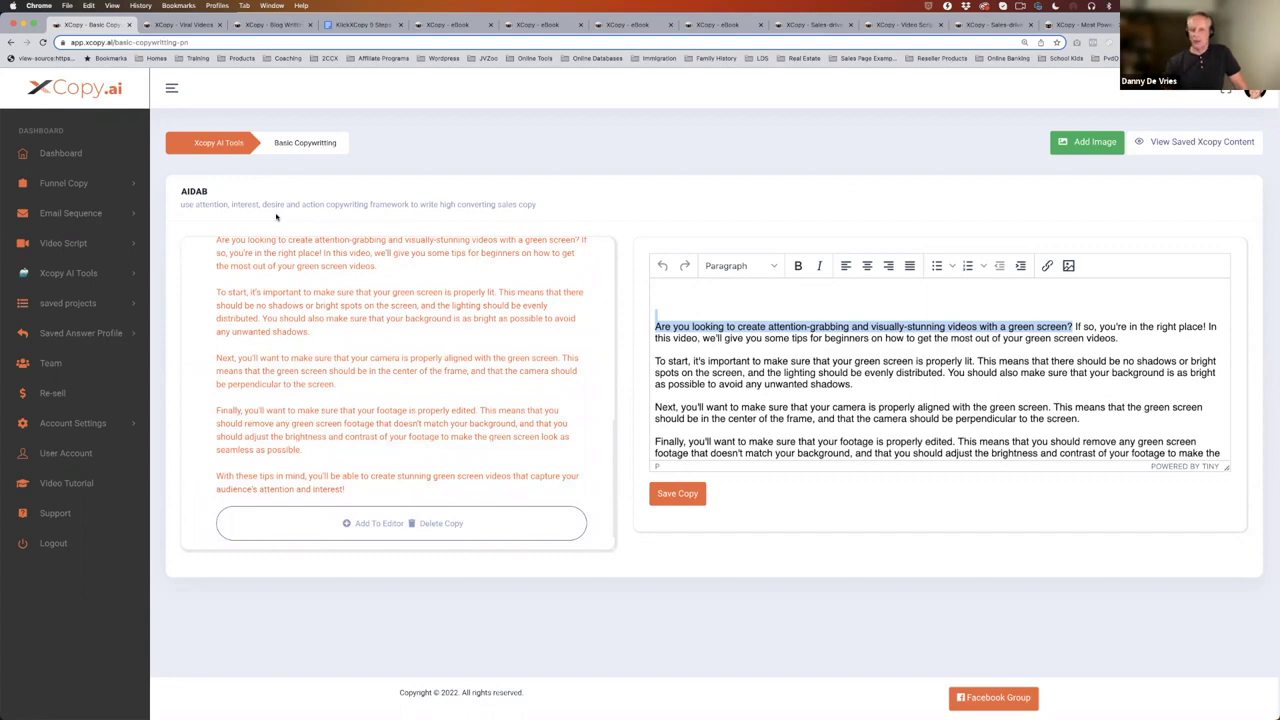
drag(656, 362, 740, 405)
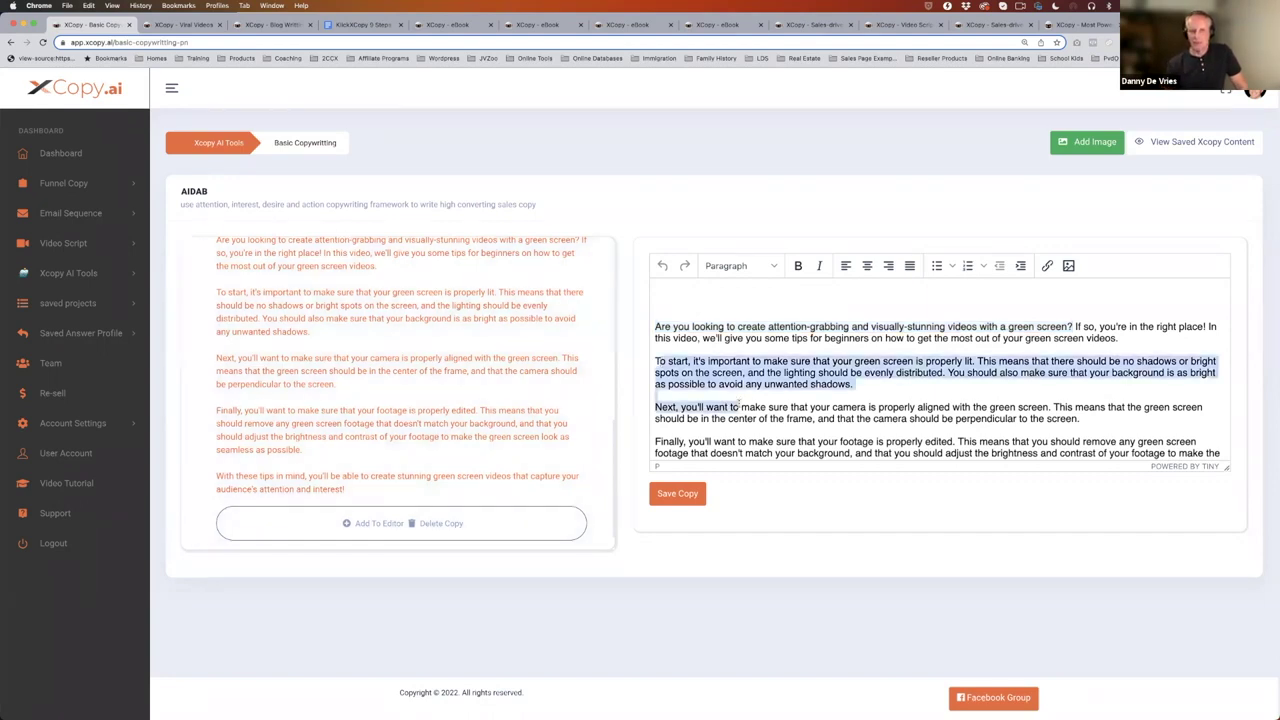
scroll(812, 410, down, 2)
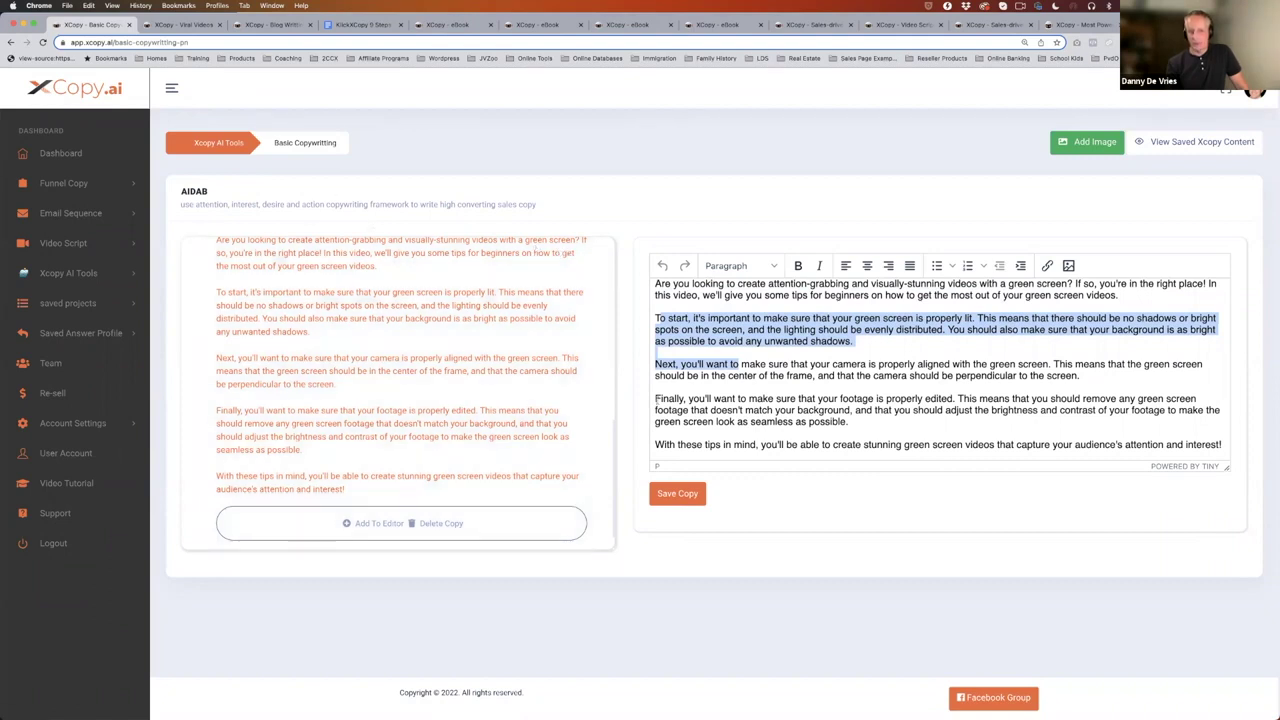
click(1220, 444)
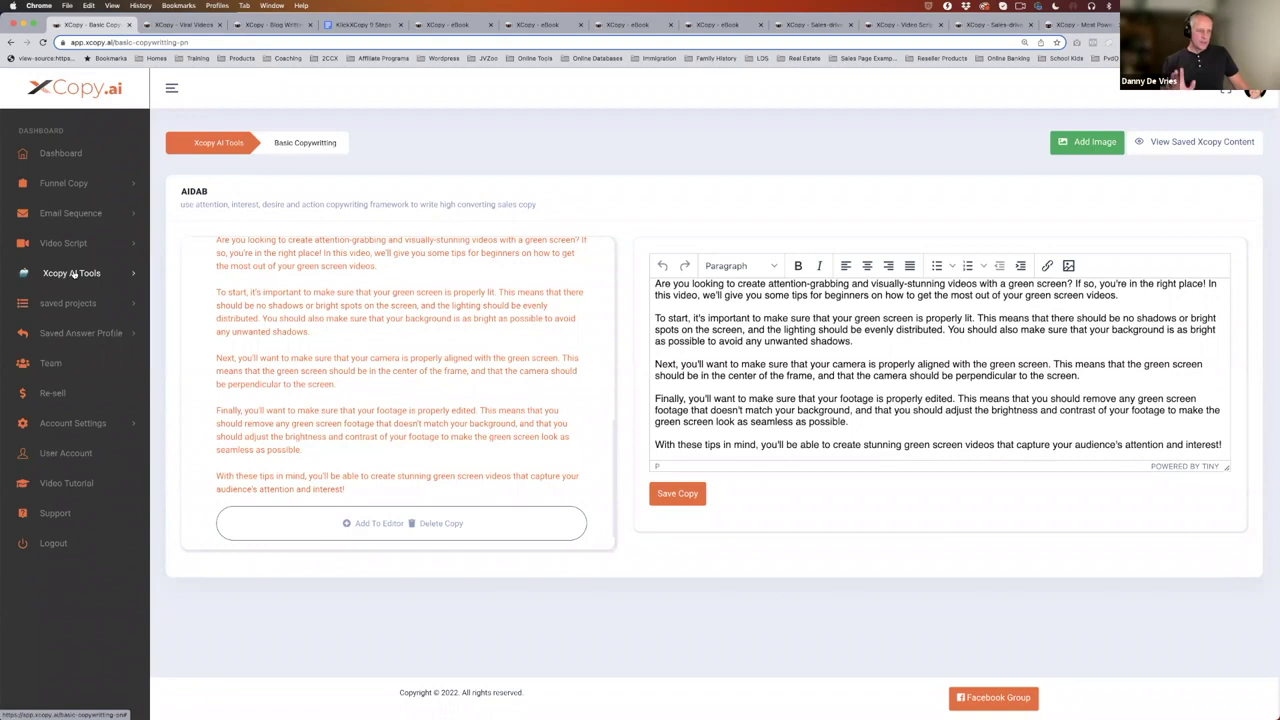
- Open the Landing Page Copy page and highlight its heading and the word "webinar" in the description
click(820, 25)
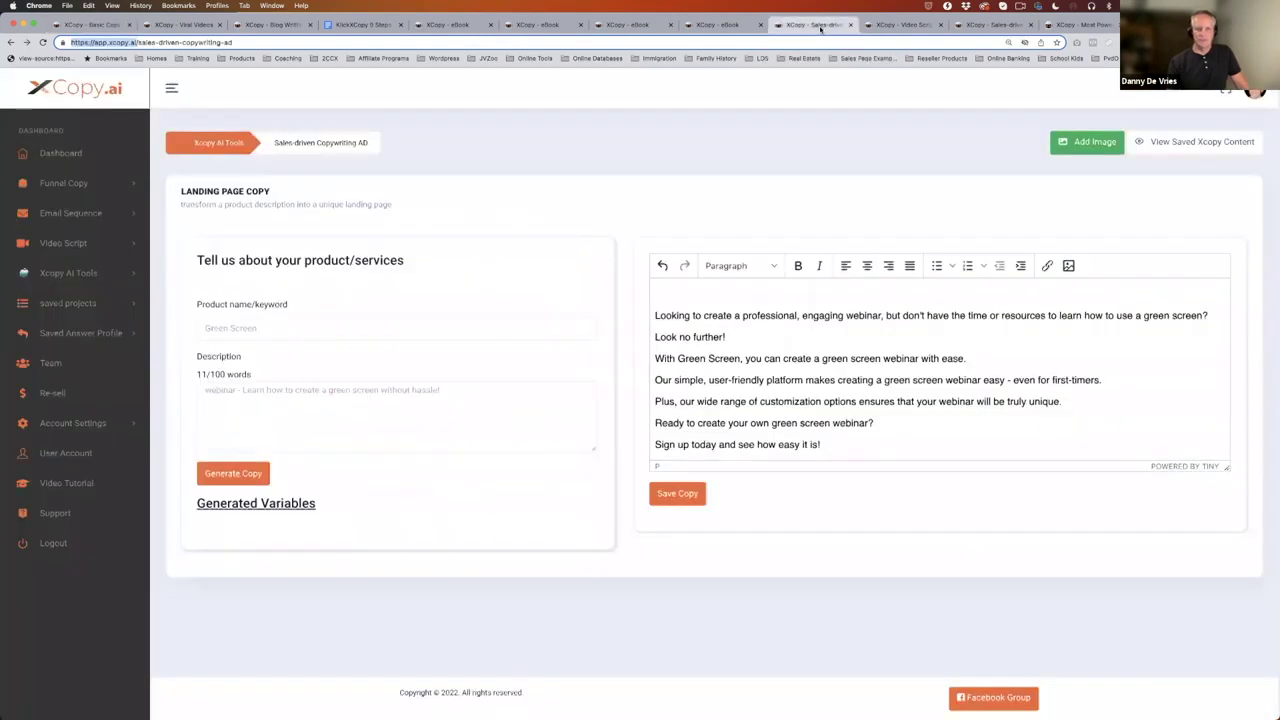
drag(270, 191, 178, 191)
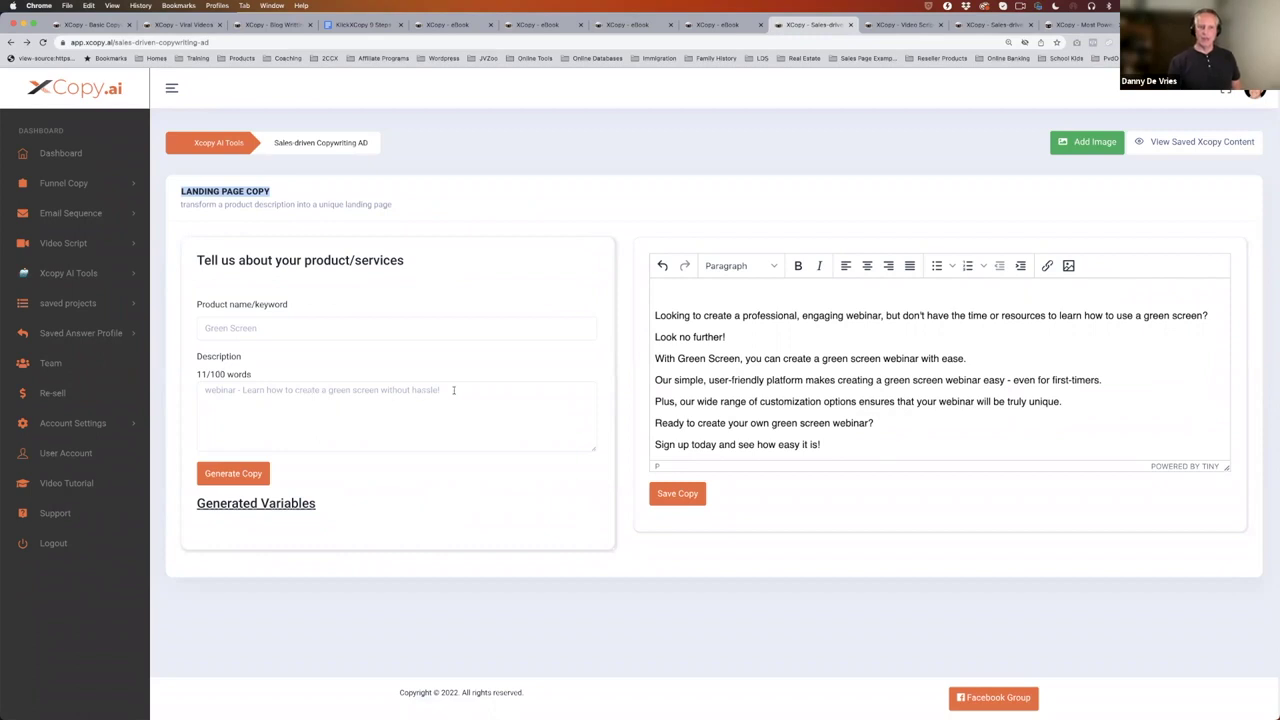
double_click(232, 390)
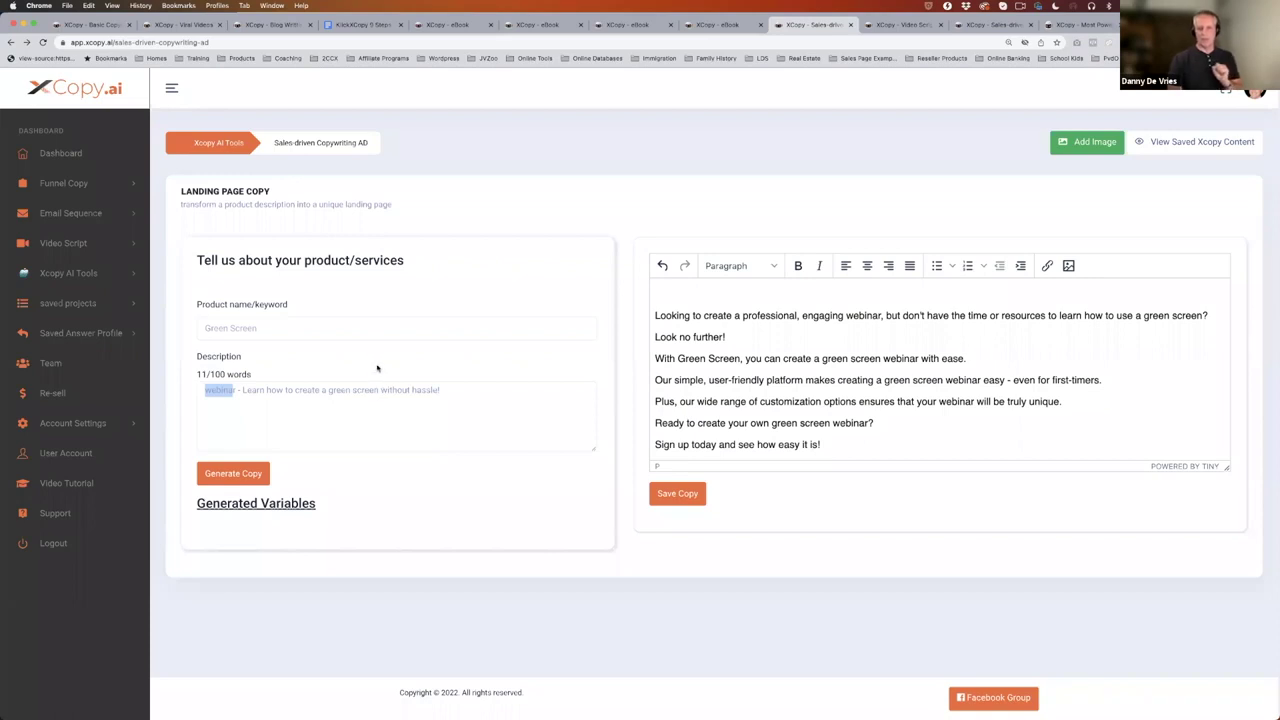
click(767, 285)
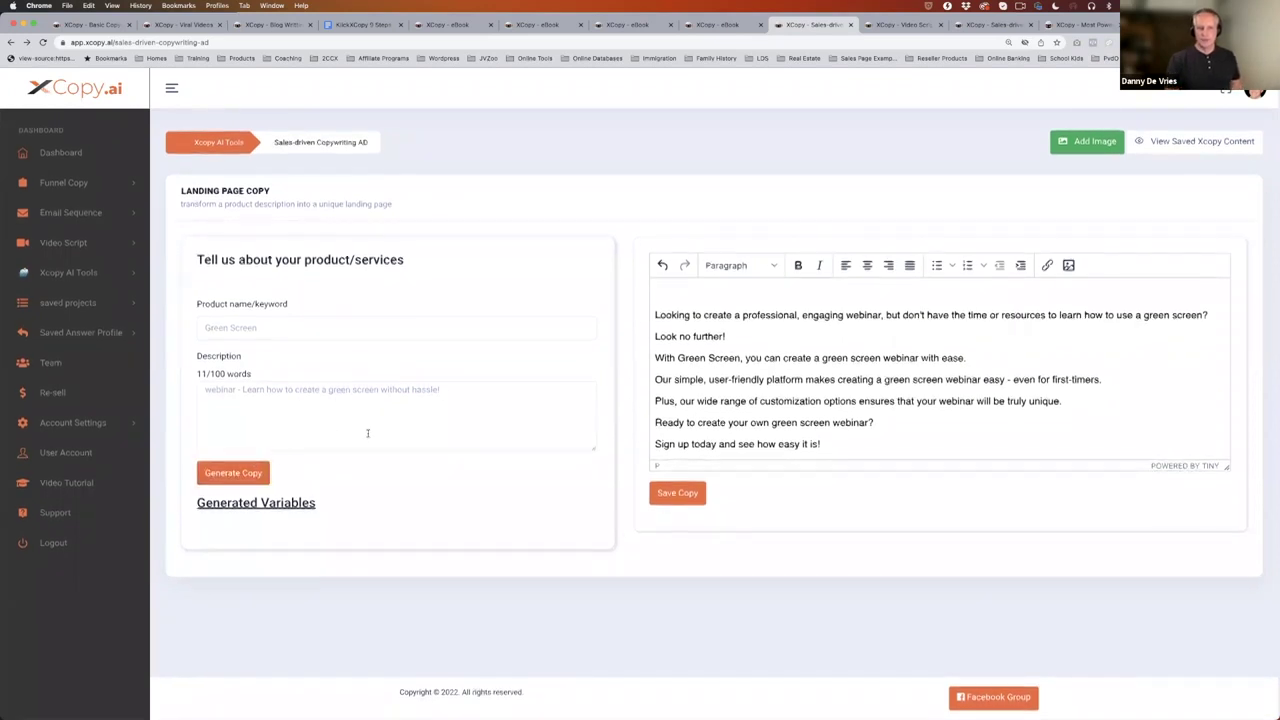
- Generate another landing page copy for the green screen webinar and review the existing editor copy alongside it
click(240, 474)
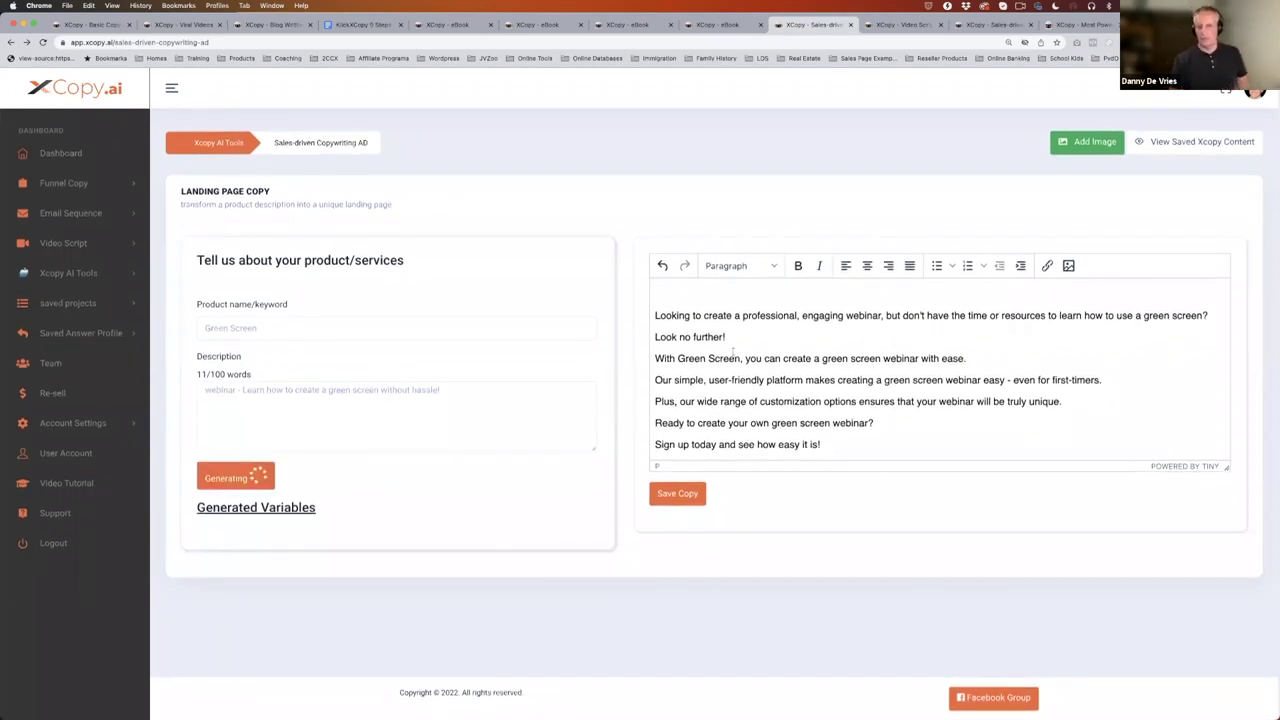
drag(656, 315, 1208, 315)
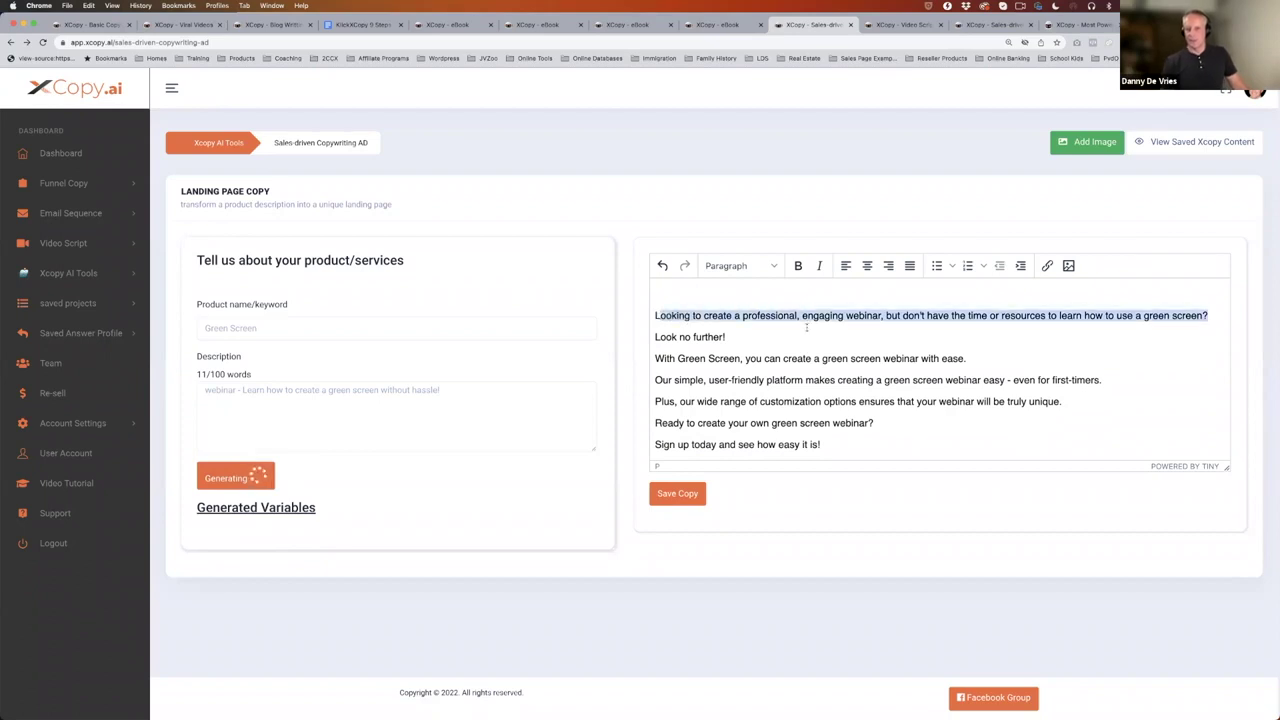
click(848, 440)
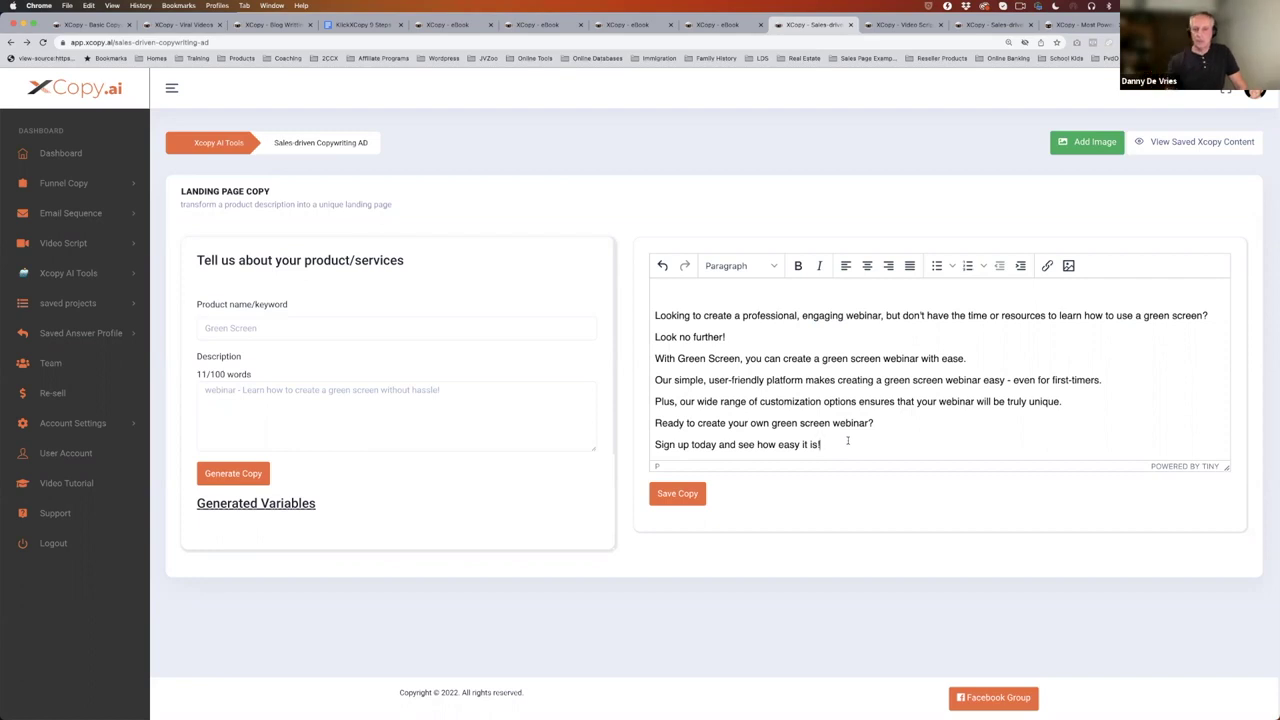
scroll(414, 369, down, 3)
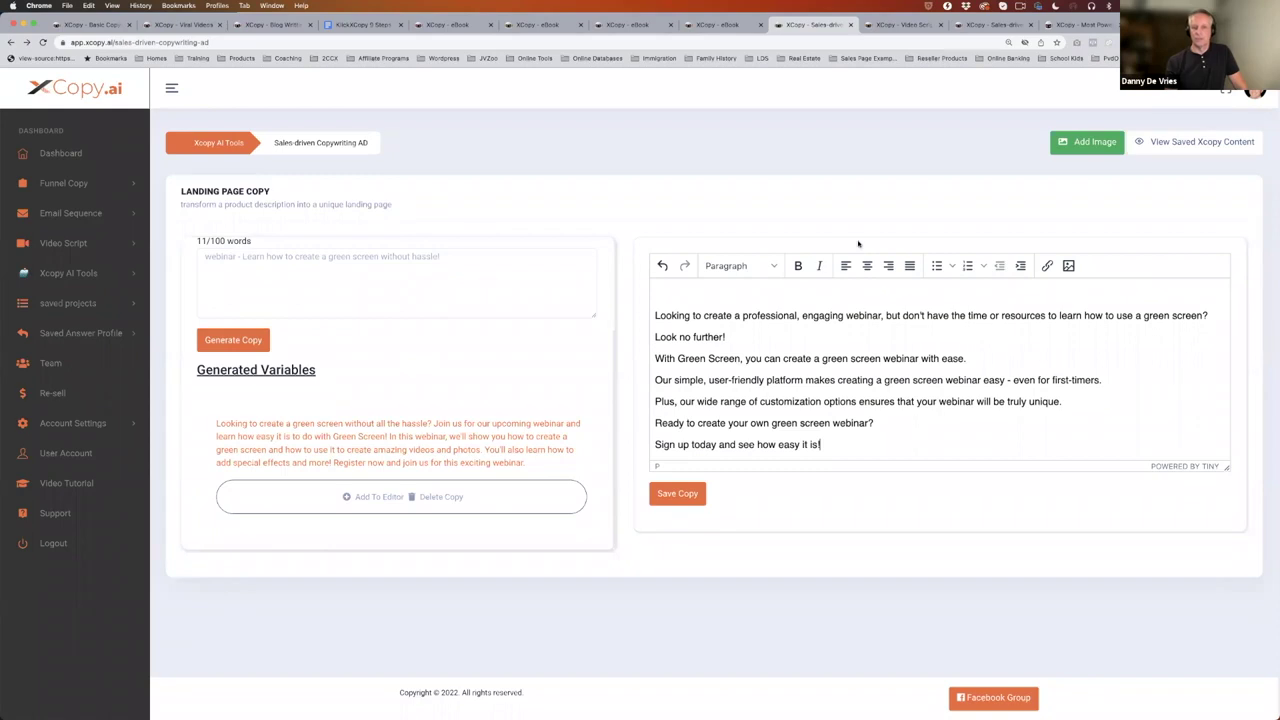
click(896, 26)
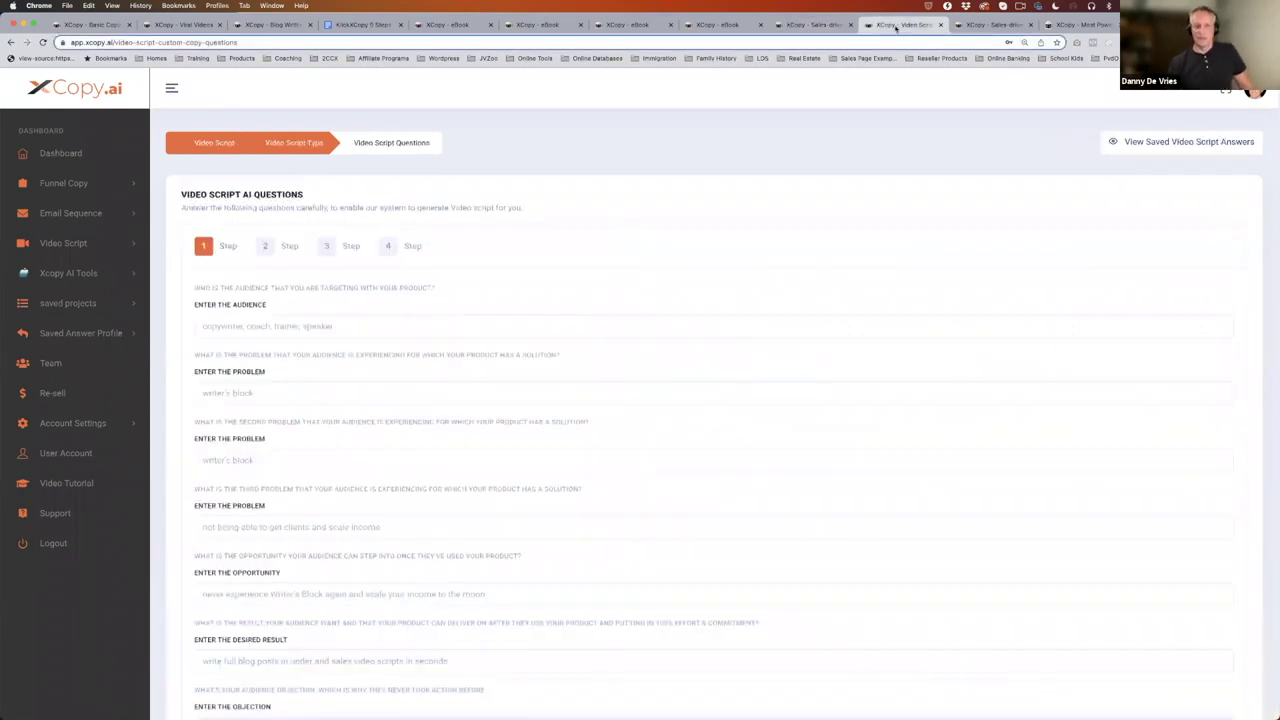
click(815, 25)
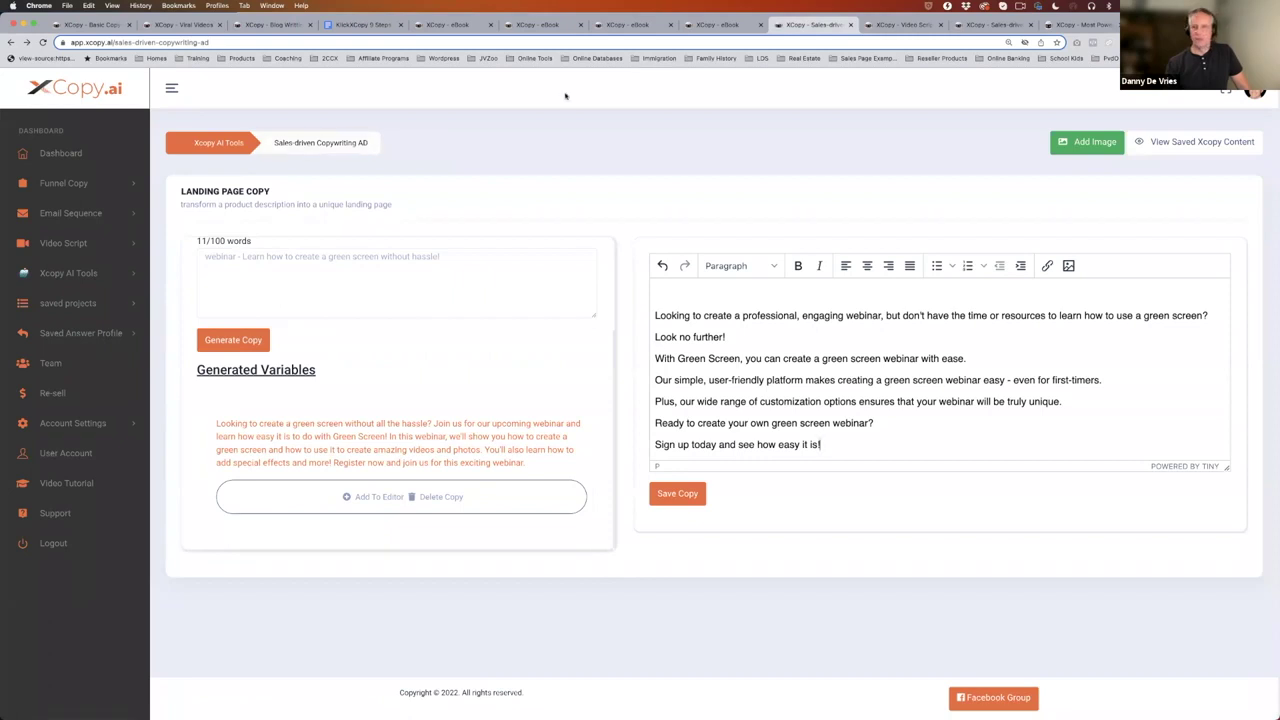
- Return to the Facebook Ad page and open the done-for-you (DFY) funnel copy industries
key(super+1)
scroll(387, 389, down, 3)
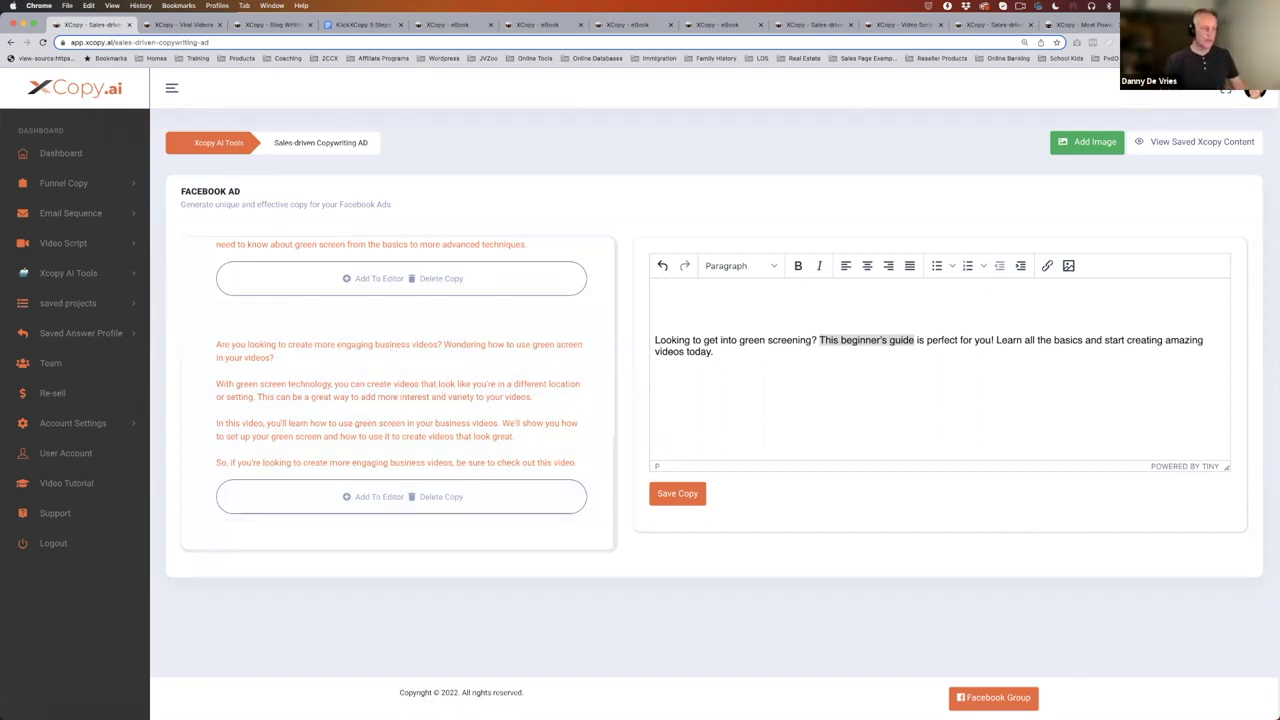
key(super+Tab)
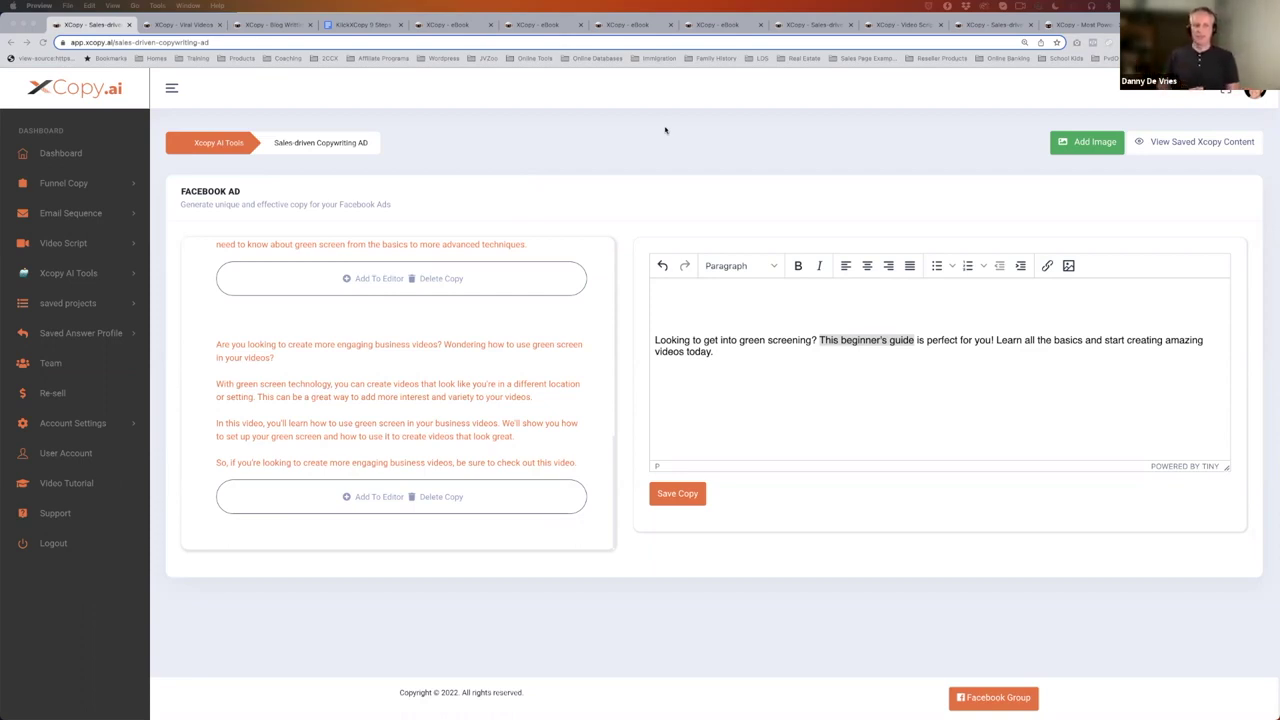
click(91, 184)
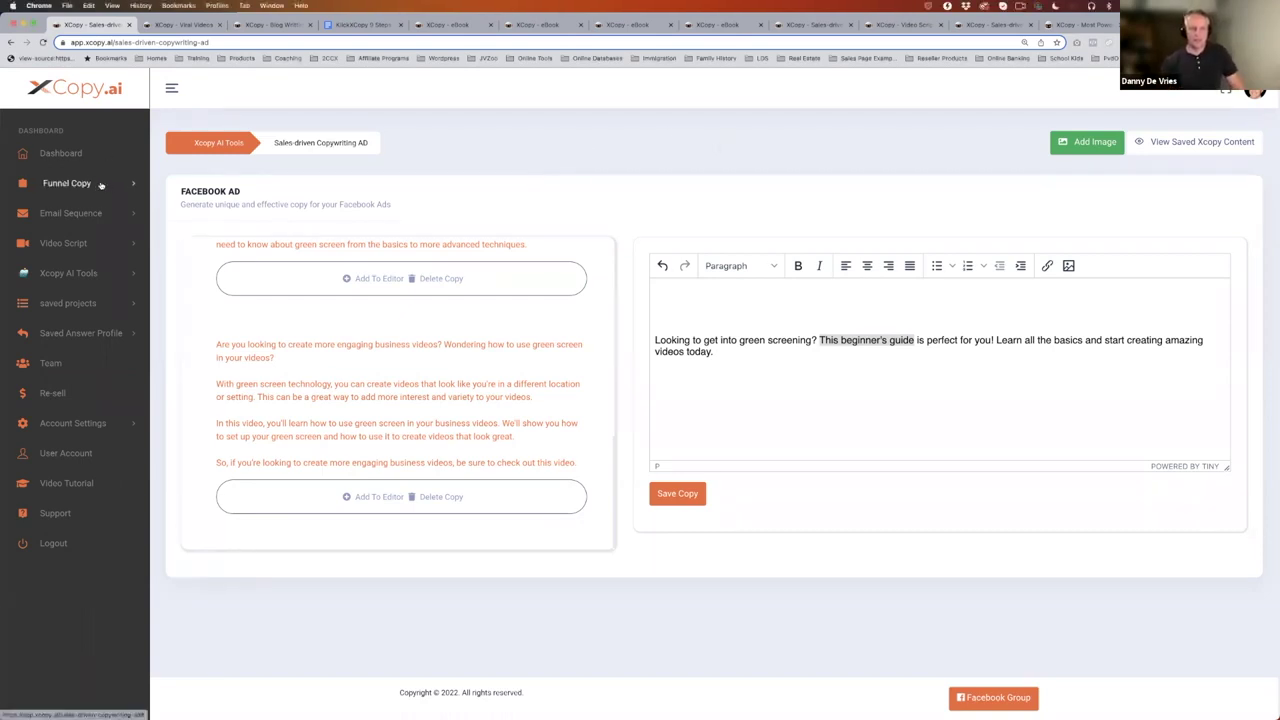
click(101, 184)
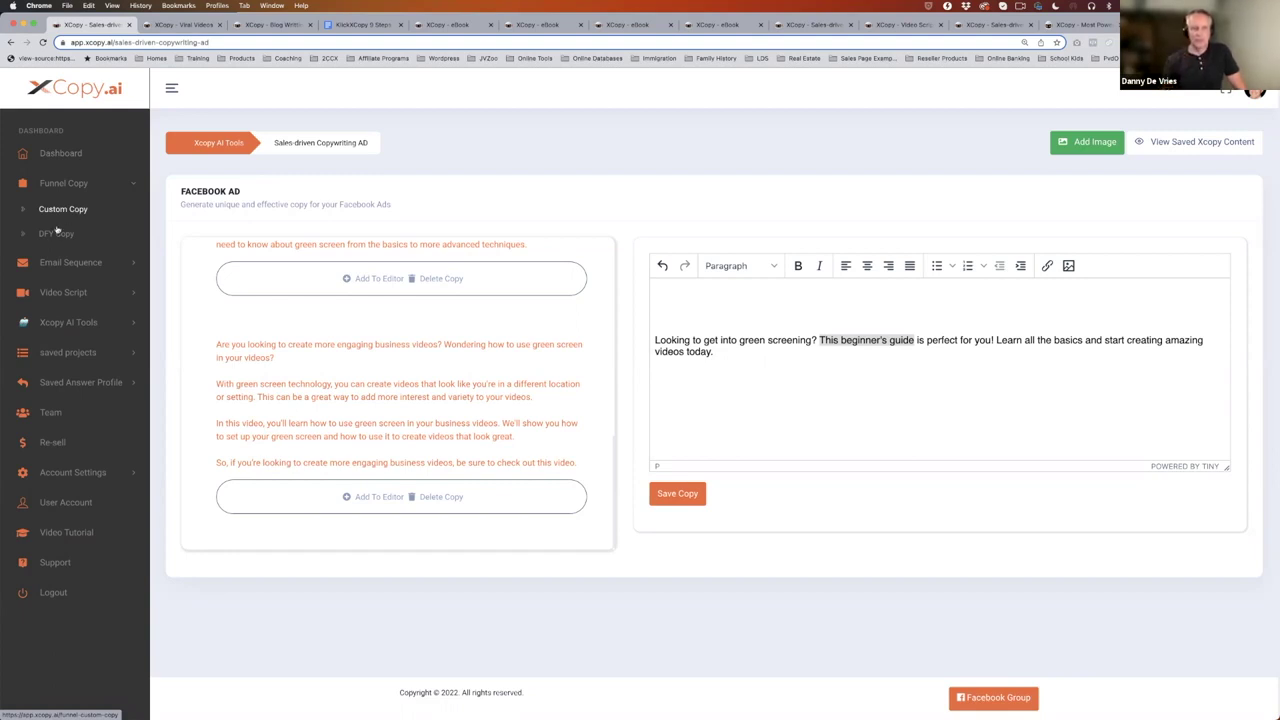
click(58, 234)
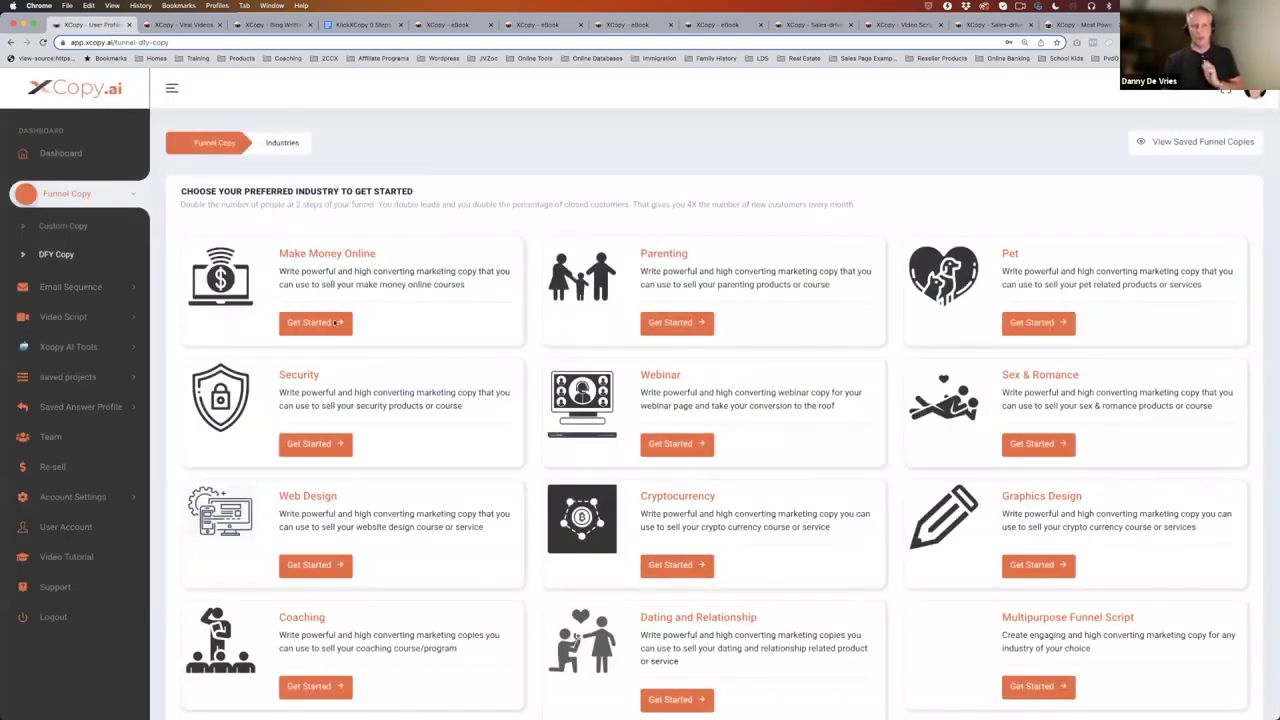
- Open the Make Money Online industry briefly, go back, and look over the available funnel copy industries
click(325, 323)
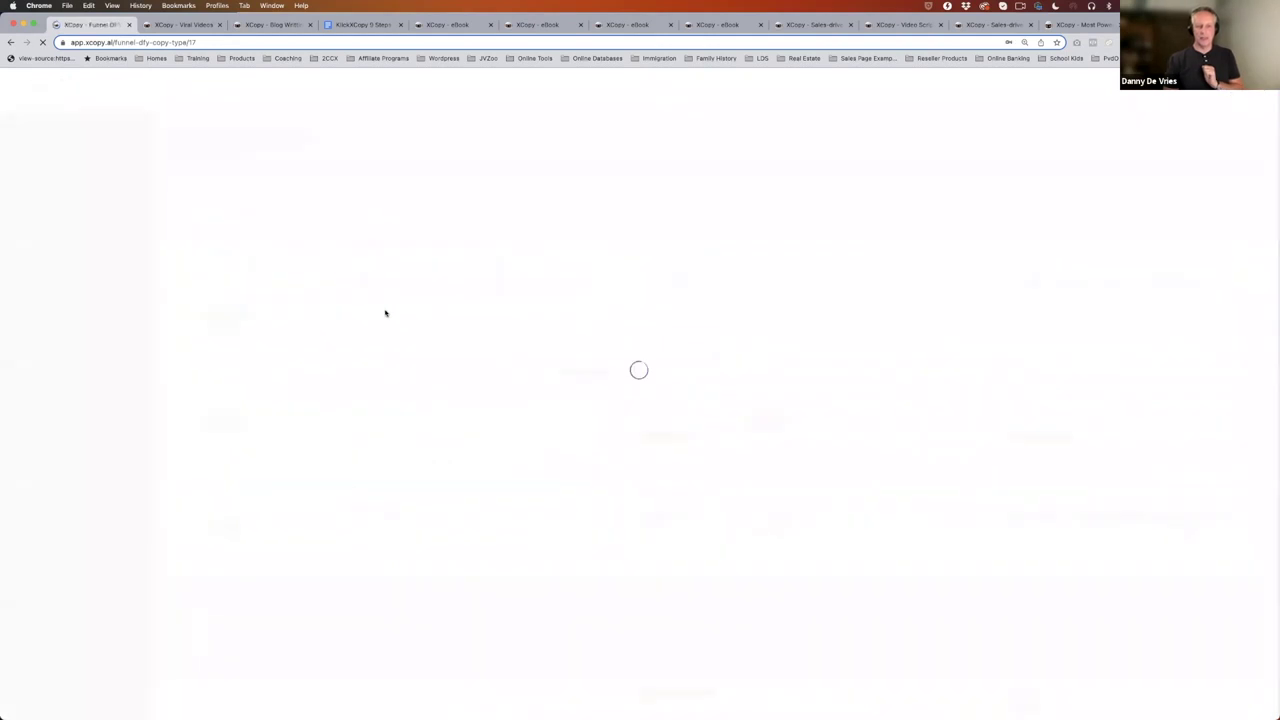
click(10, 42)
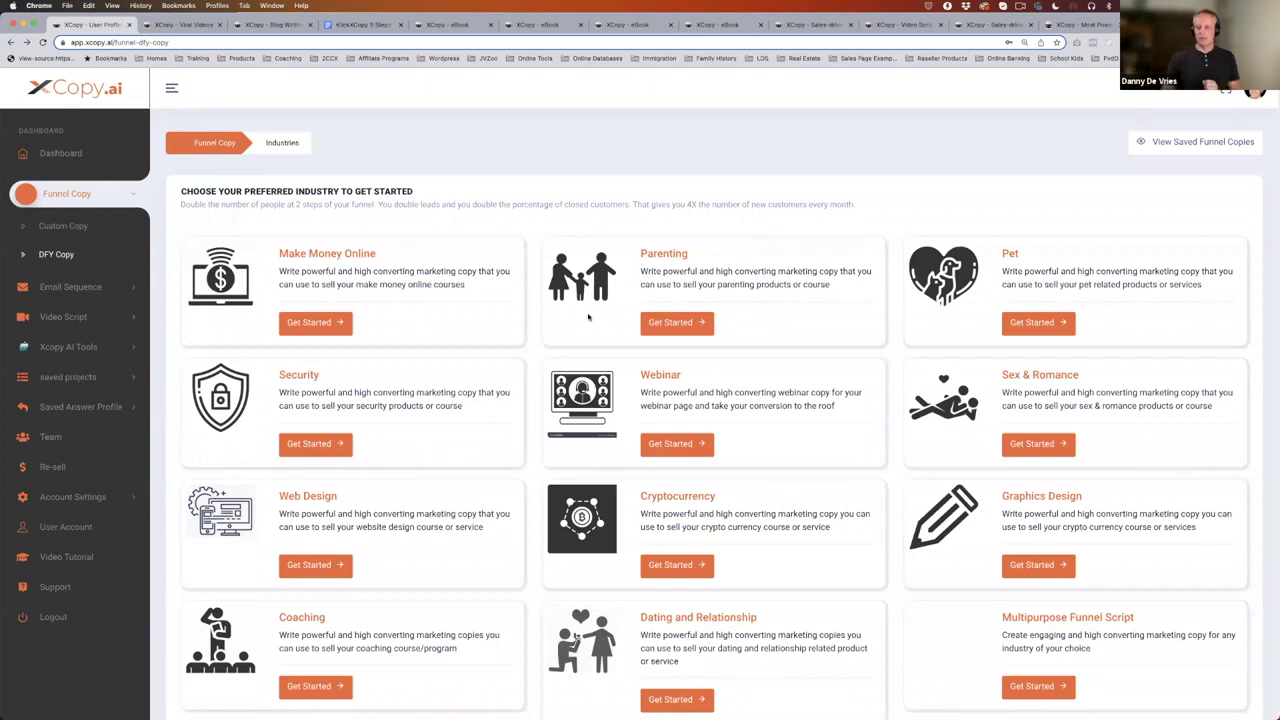
scroll(600, 320, down, 2)
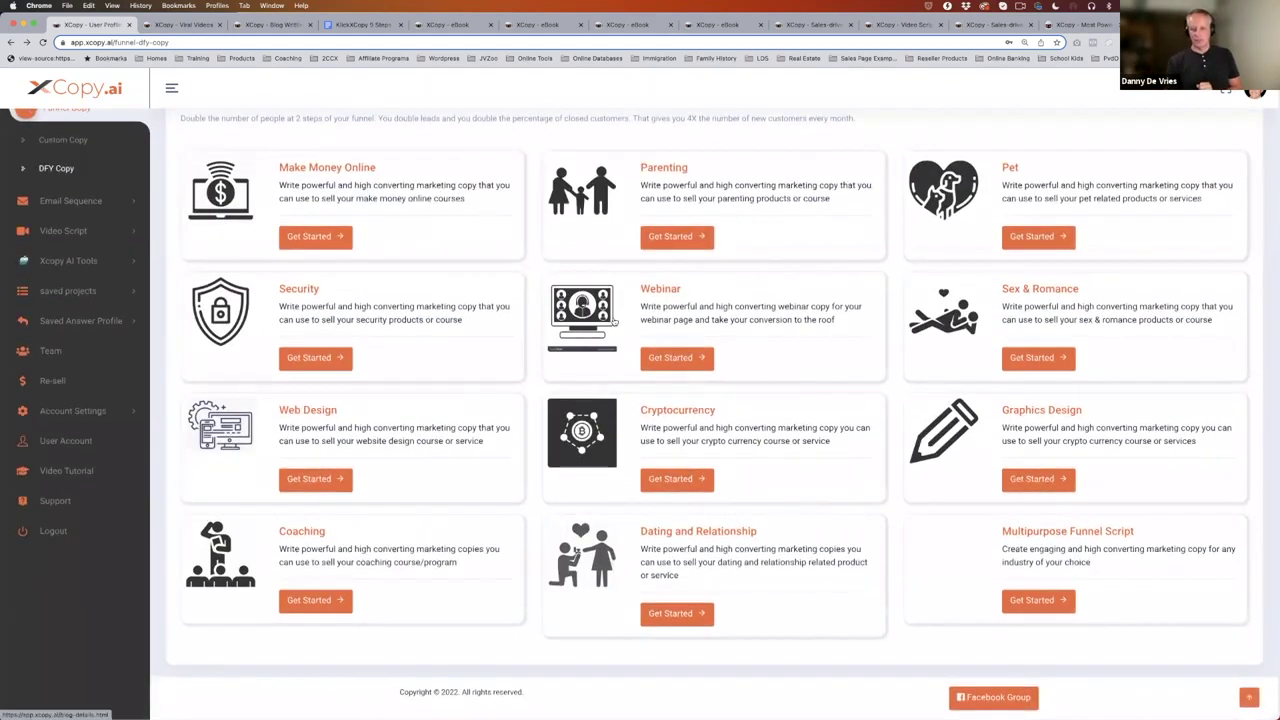
scroll(612, 320, up, 2)
scroll(614, 320, down, 1)
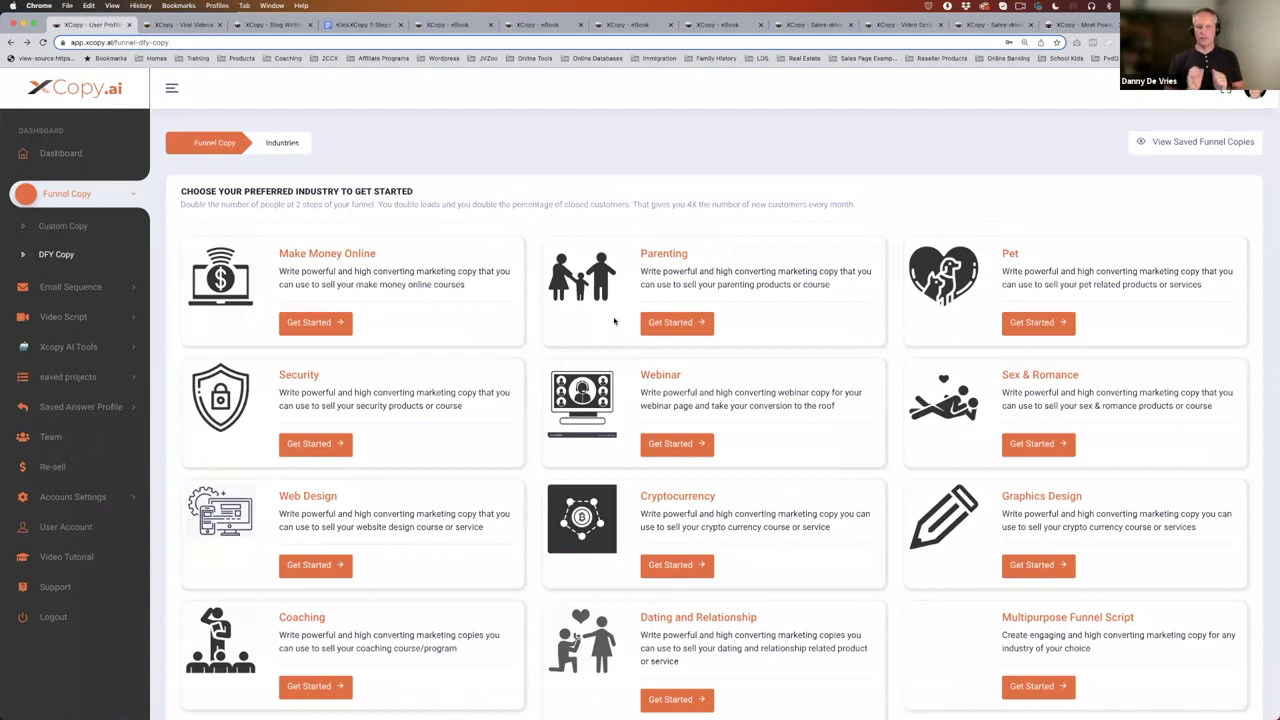
- Create a Sales Page funnel copy project named "eraggre" in the Make Money Online industry
click(312, 322)
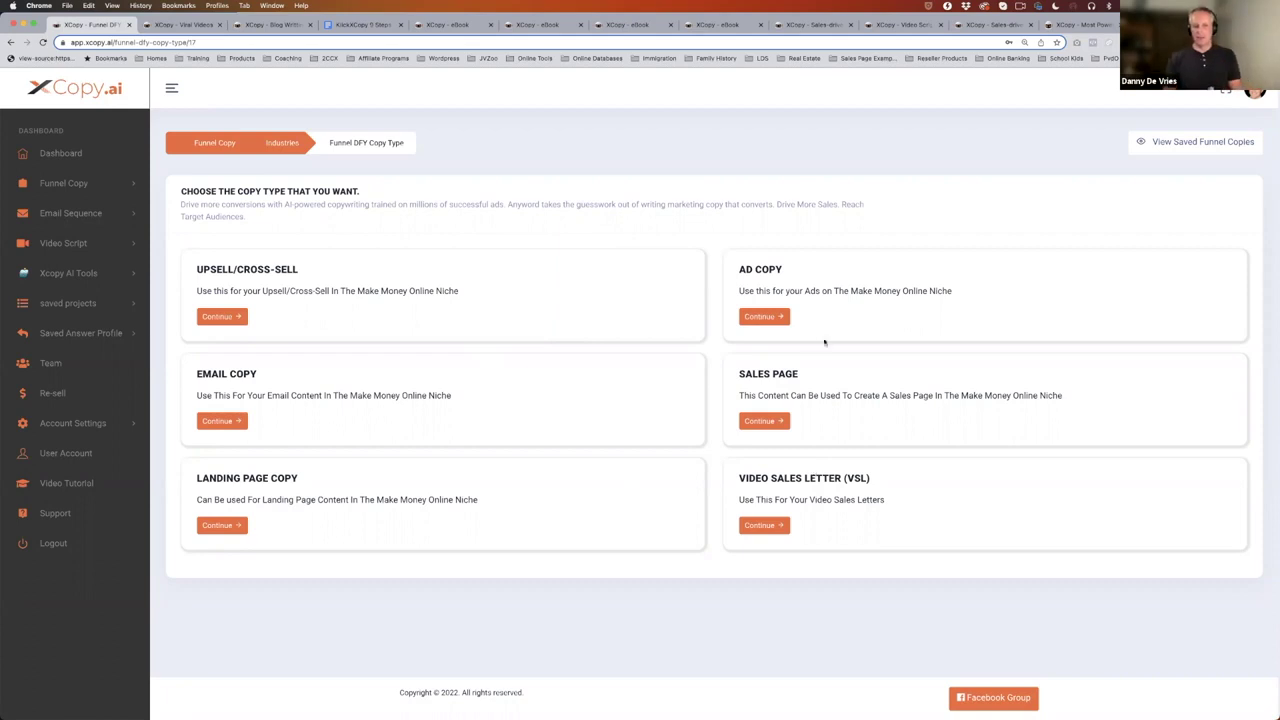
click(763, 420)
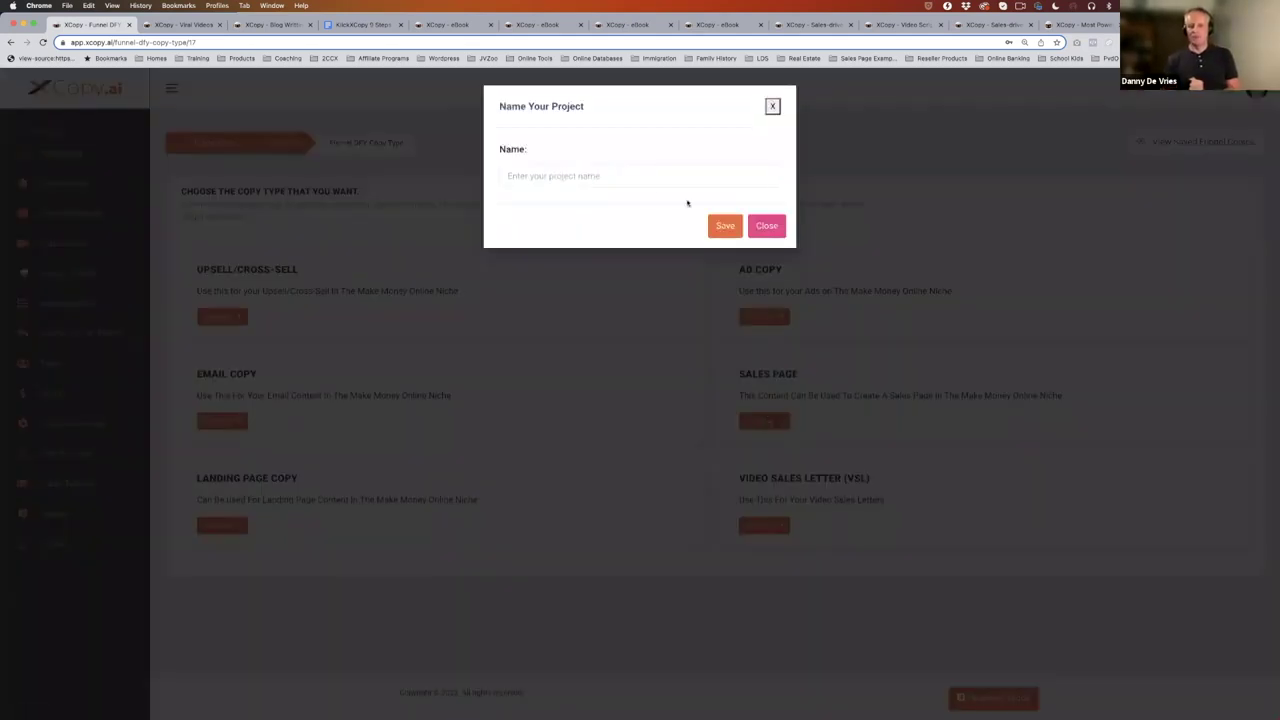
click(643, 178)
text(eraggre)
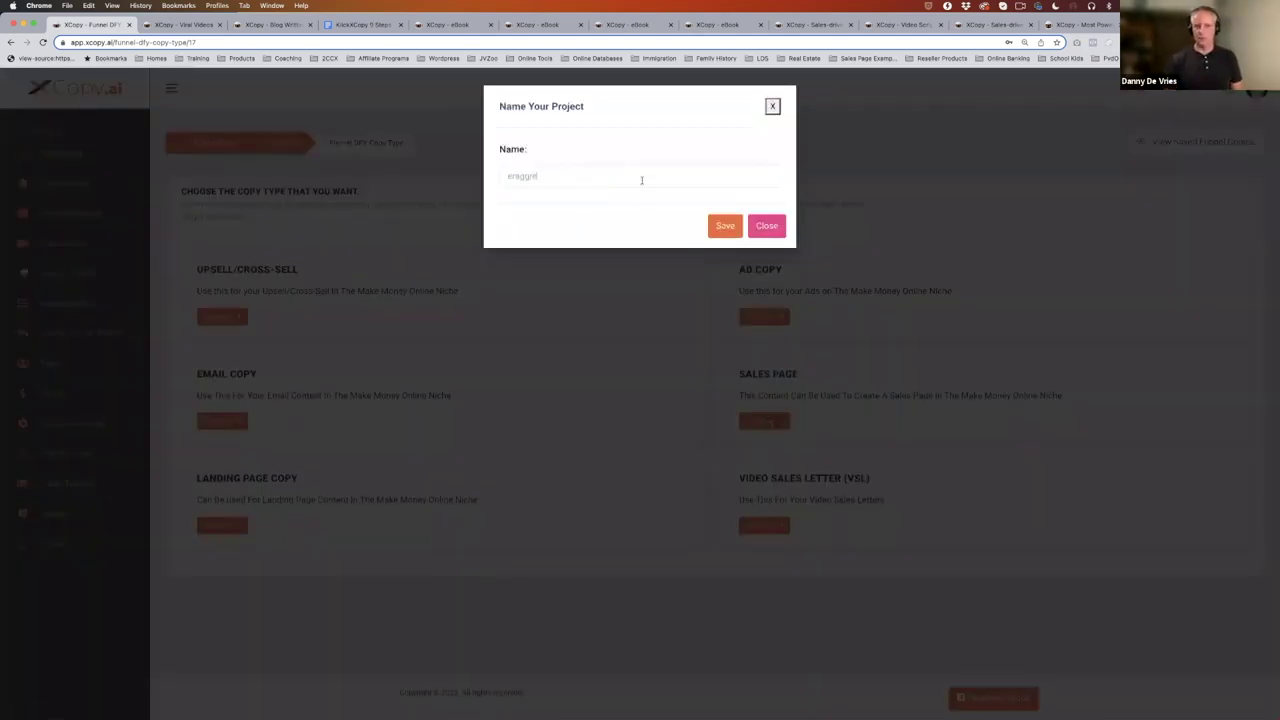
click(713, 228)
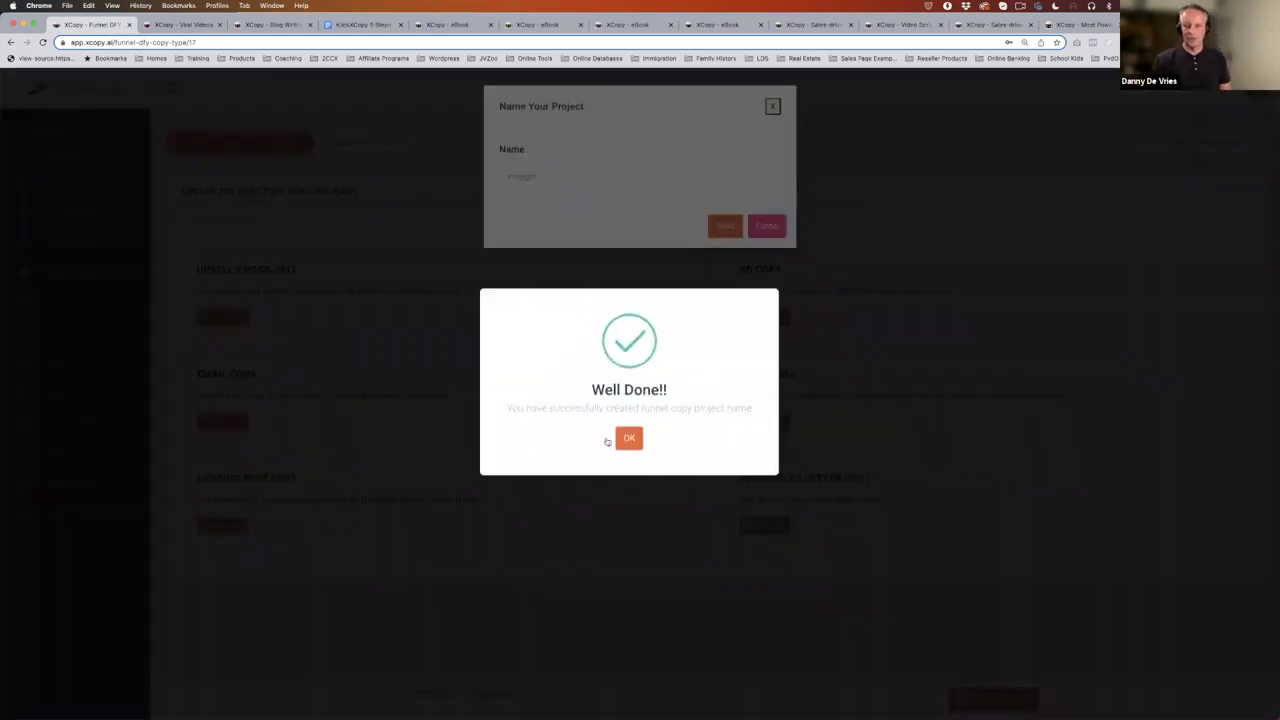
click(627, 438)
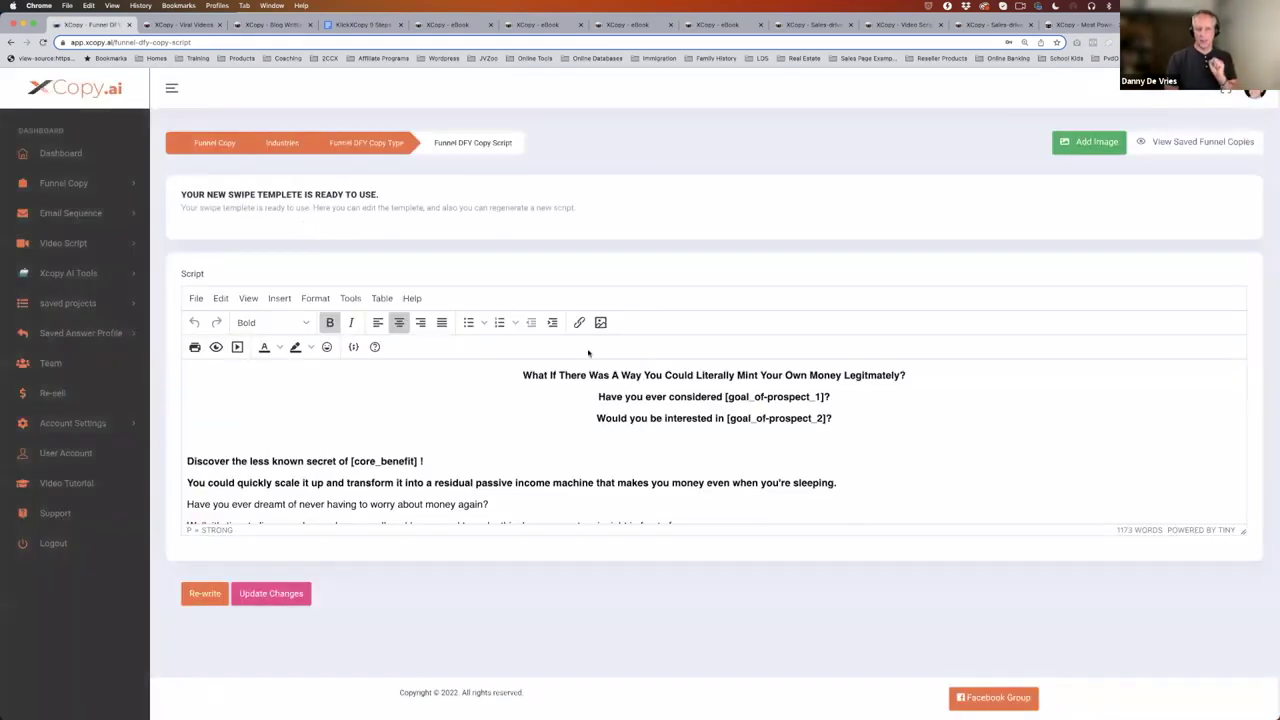
- Examine the sales page template from headline to bonuses, highlighting the [goal_of-prospect_1] placeholder
scroll(520, 386, down, 3)
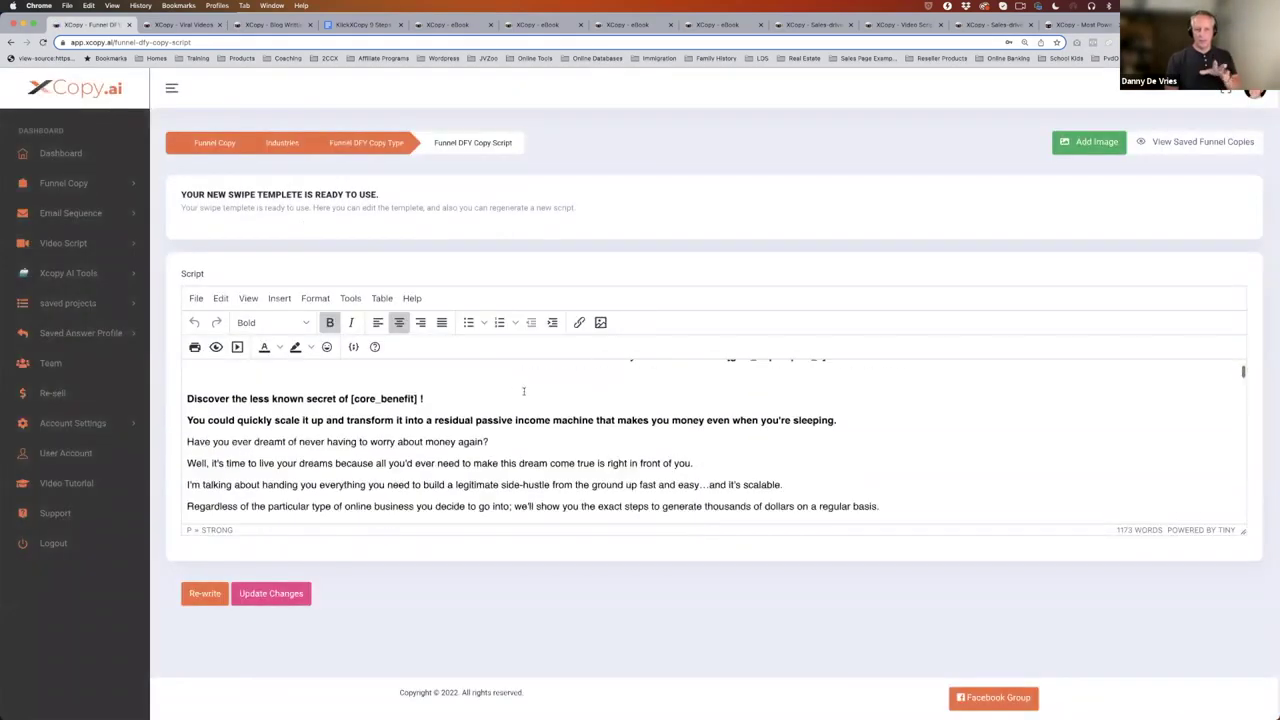
scroll(522, 390, down, 1)
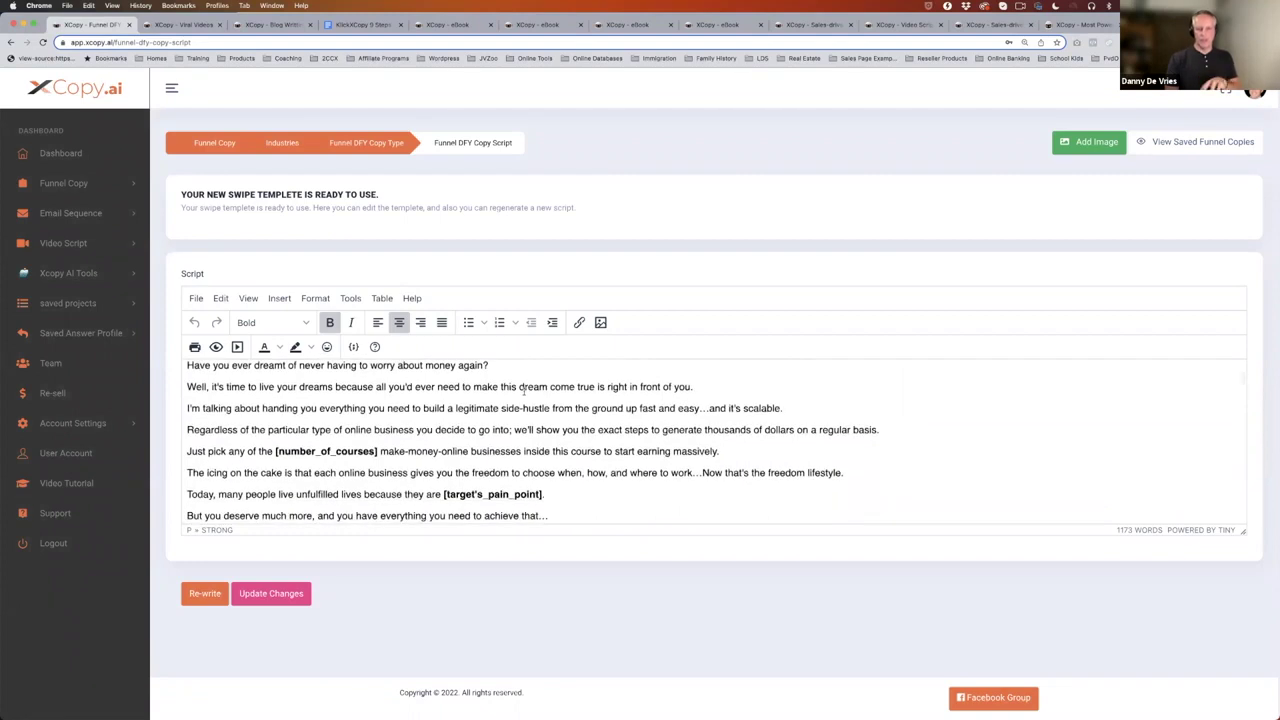
scroll(522, 390, up, 4)
drag(726, 397, 822, 397)
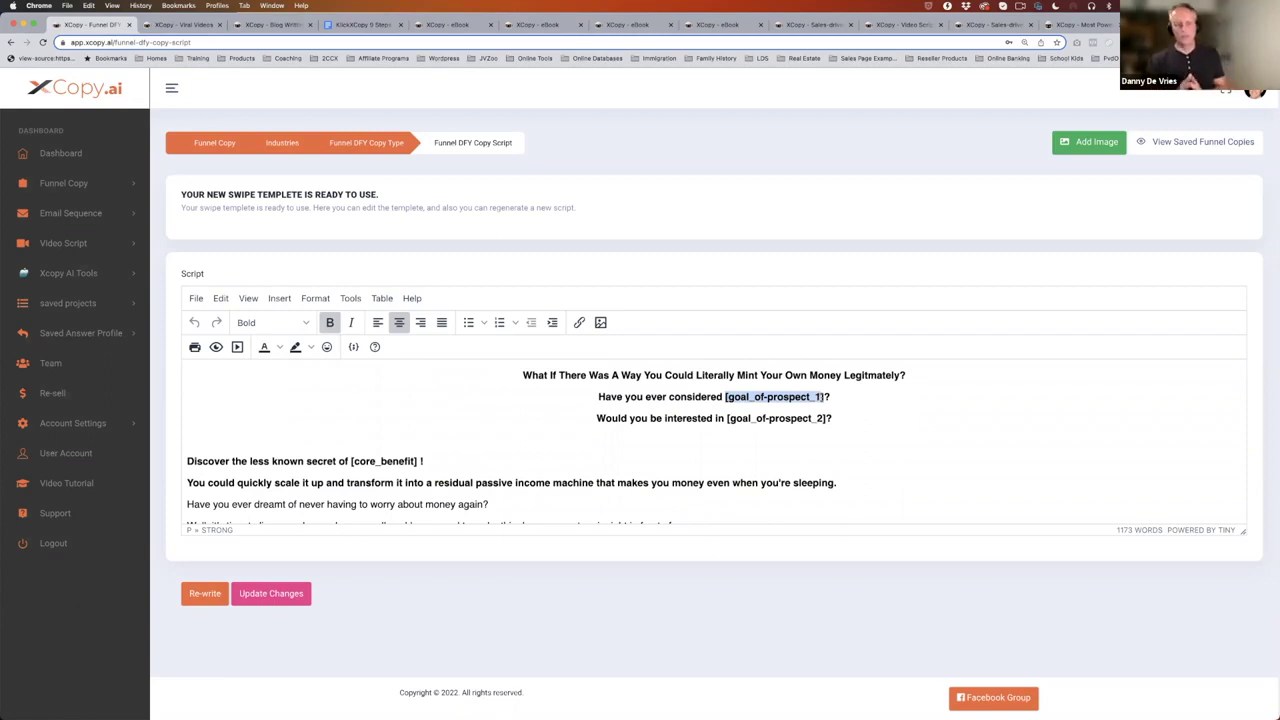
click(85, 185)
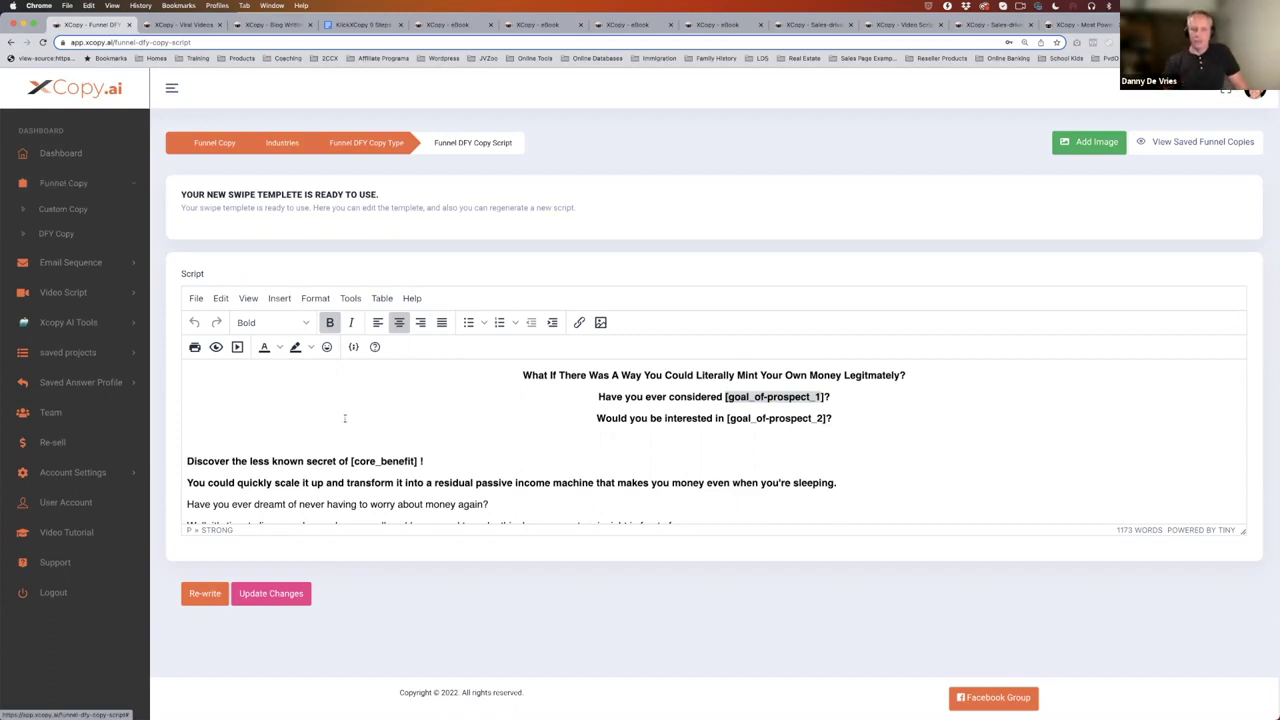
scroll(346, 420, down, 10)
scroll(346, 420, down, 15)
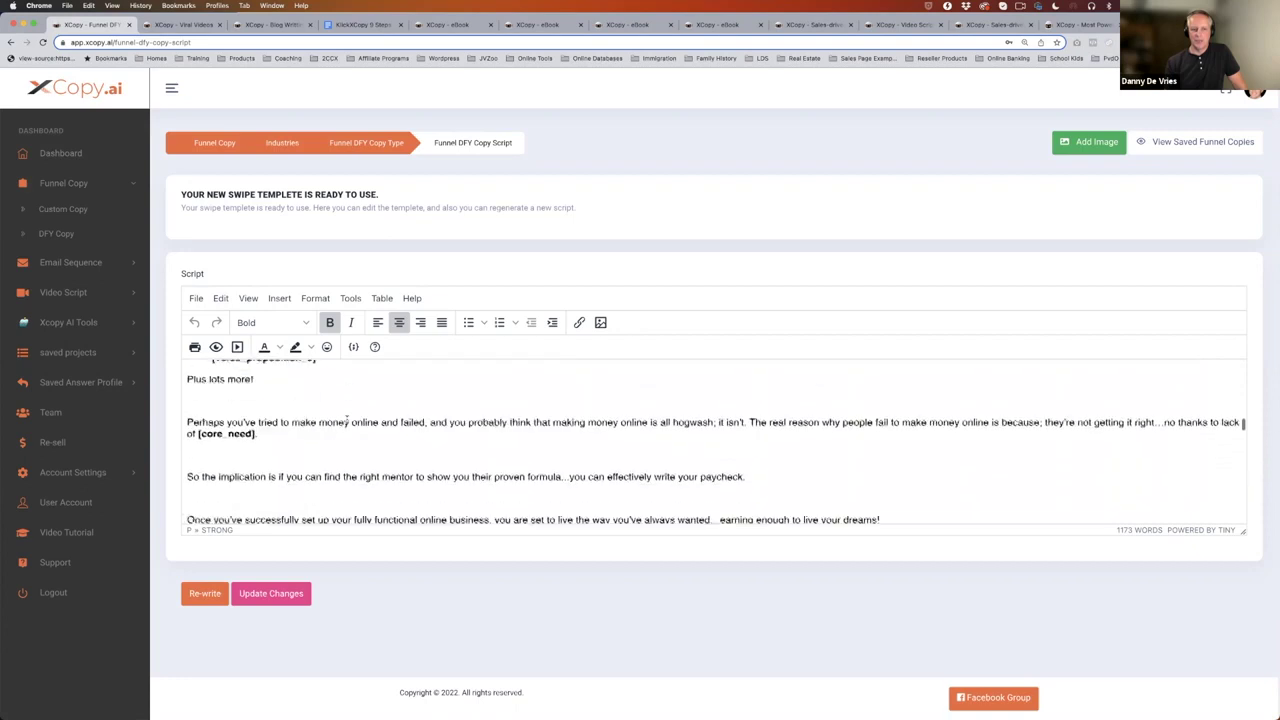
scroll(346, 420, down, 15)
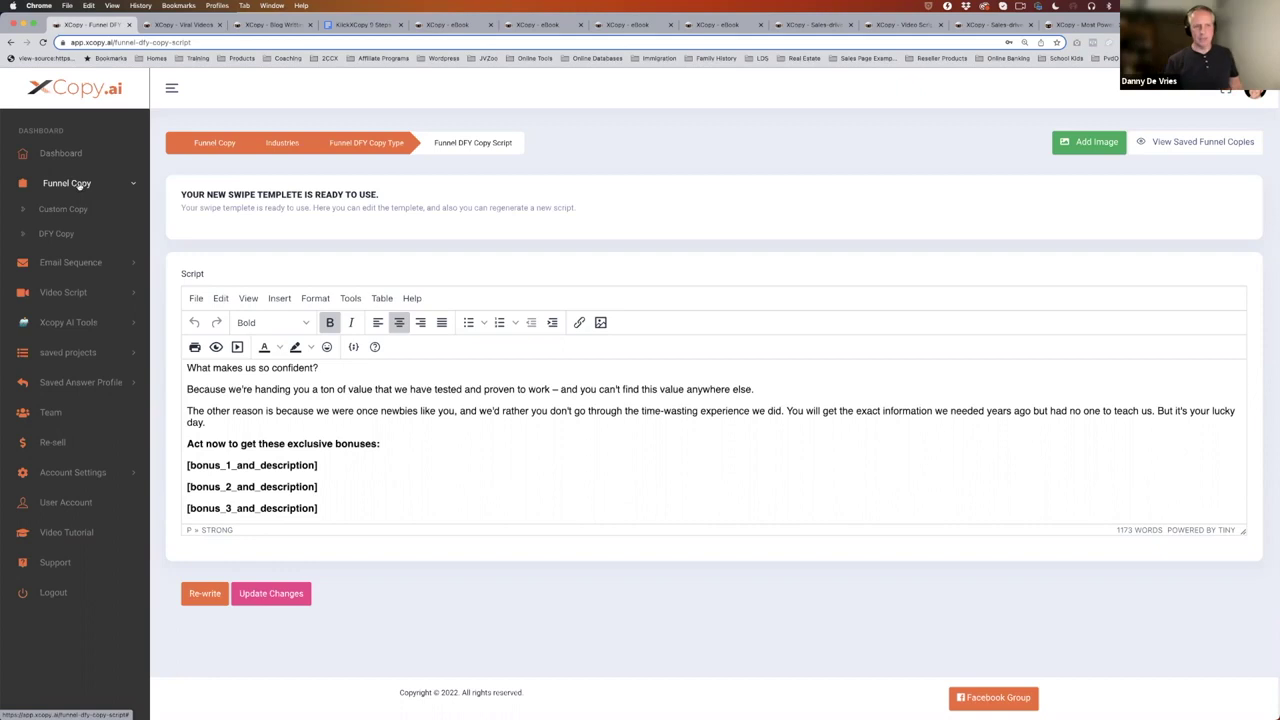
- Open the done-for-you email sequence types and create a Webinar Invitation Emails project named "dfgsf"
click(90, 262)
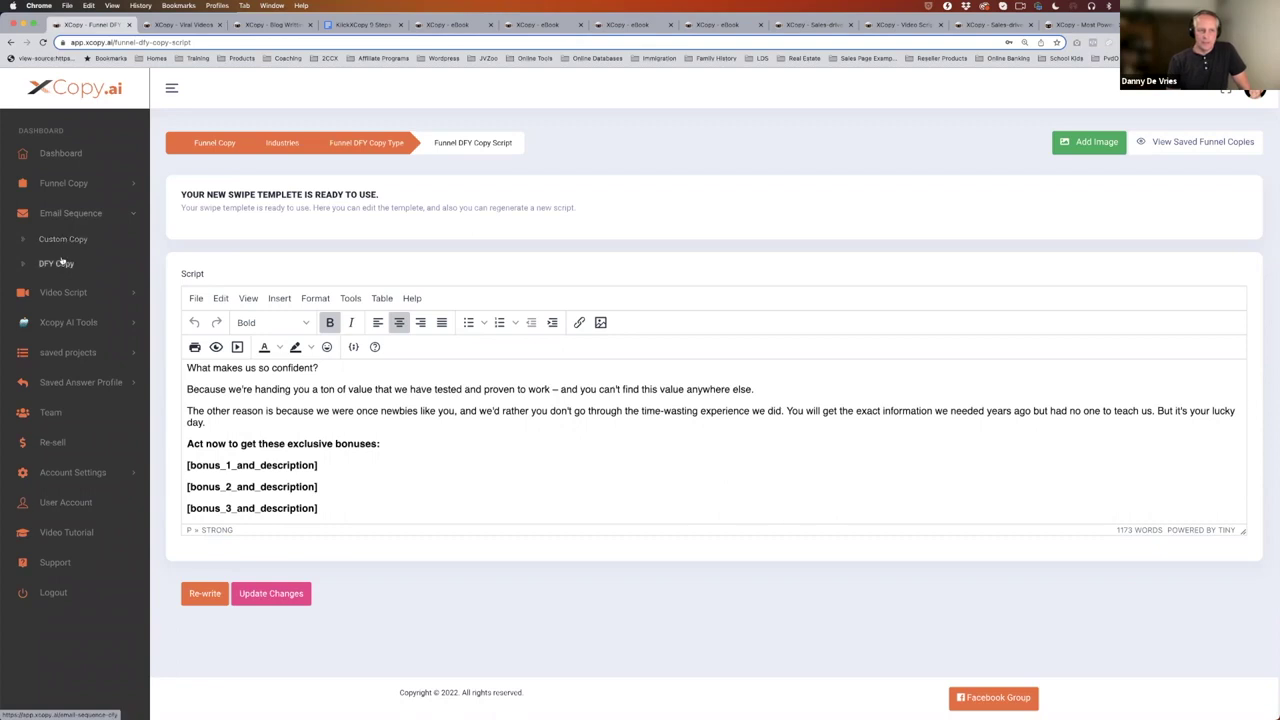
click(60, 264)
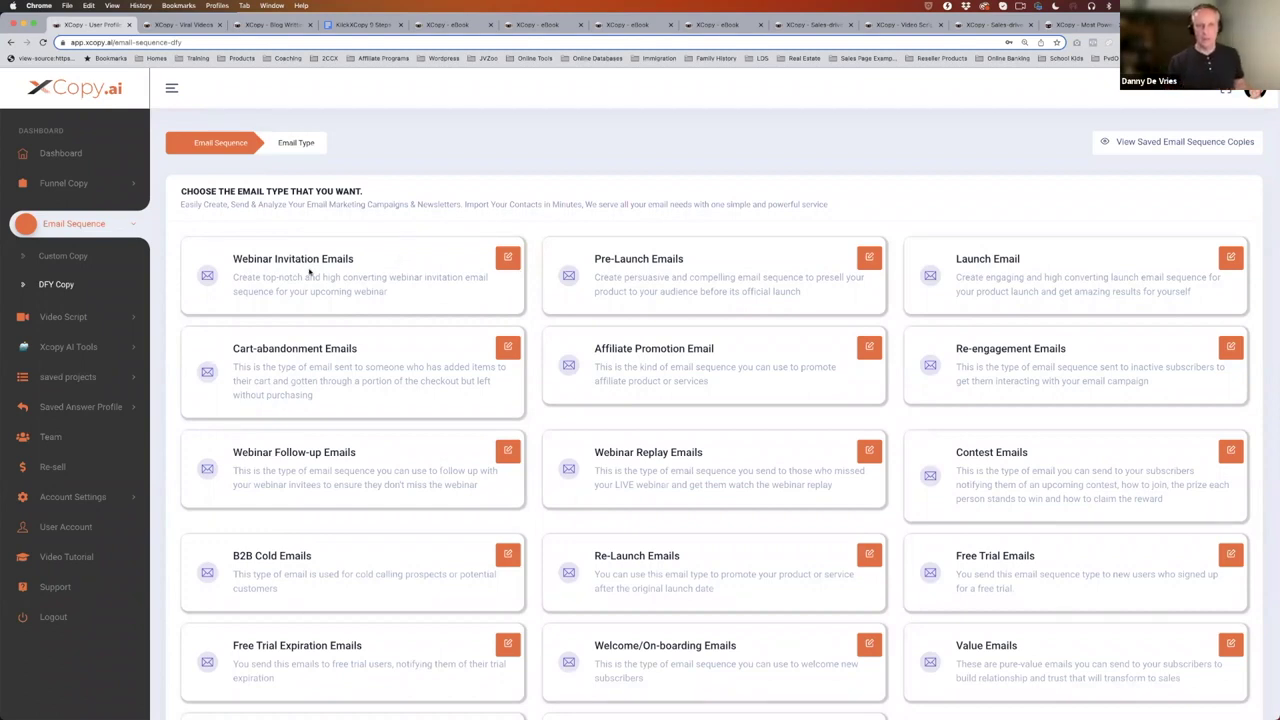
click(508, 258)
click(586, 174)
text(dfgsf)
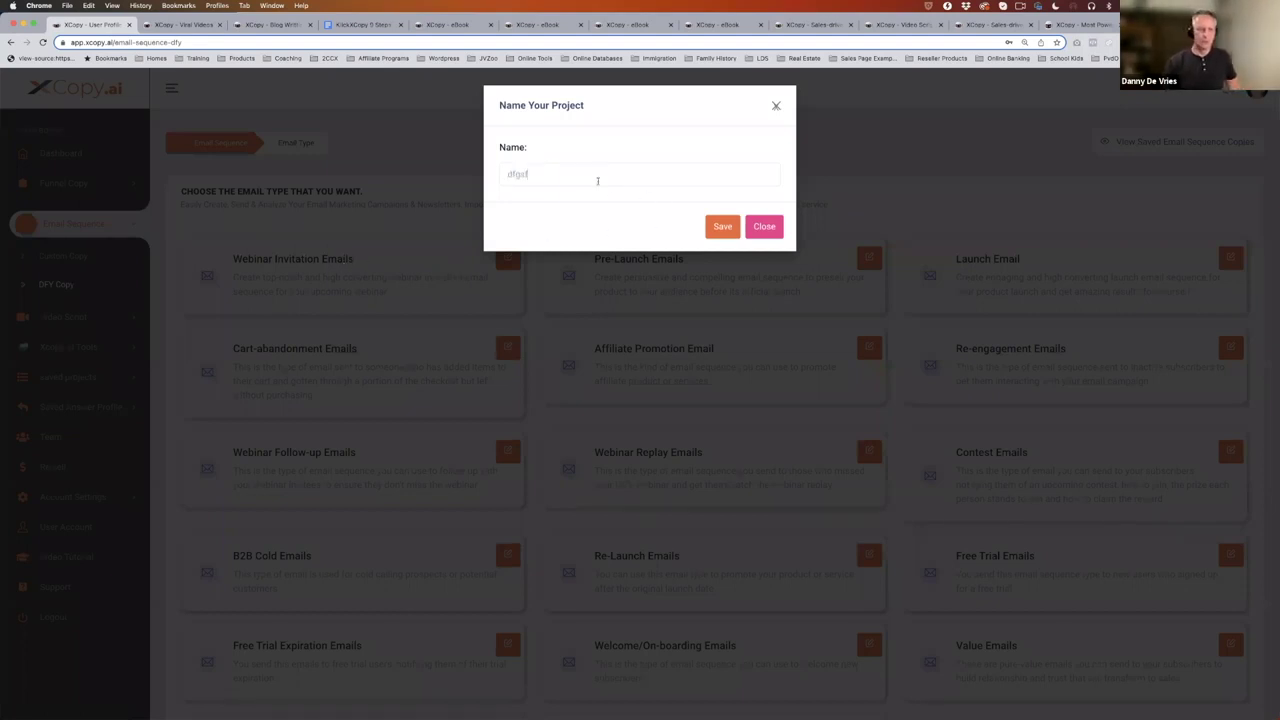
click(722, 226)
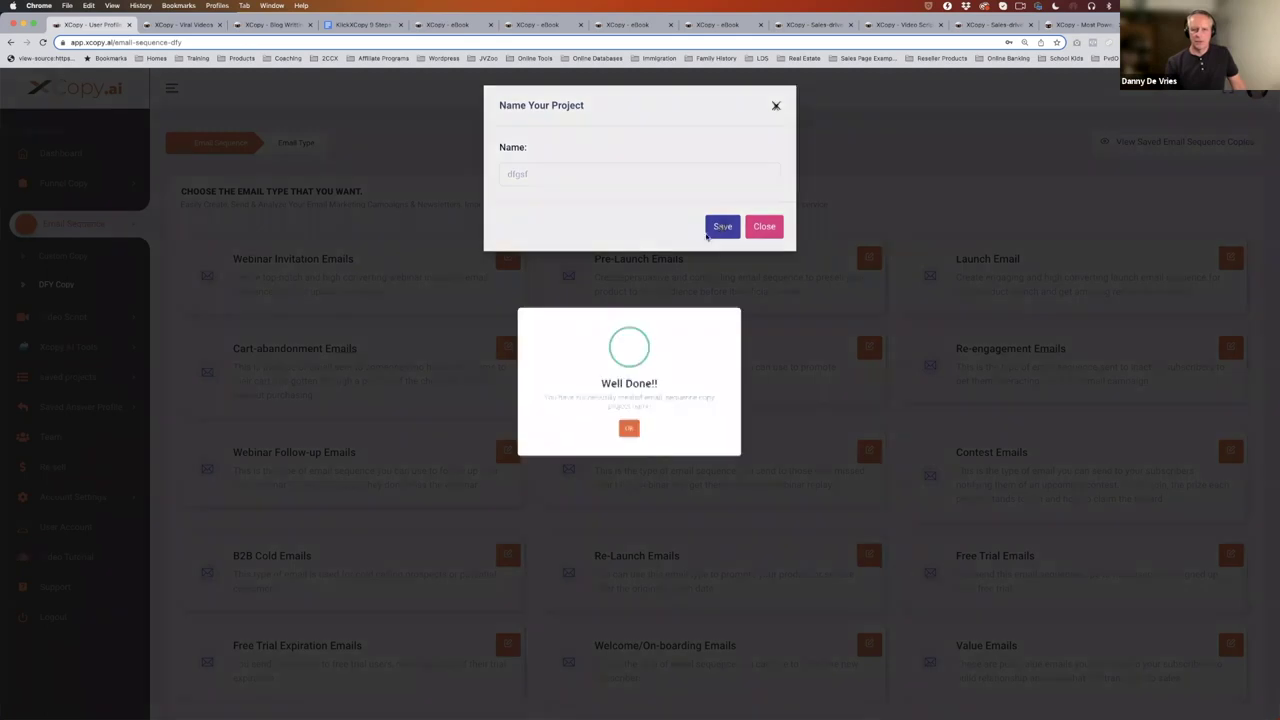
click(636, 446)
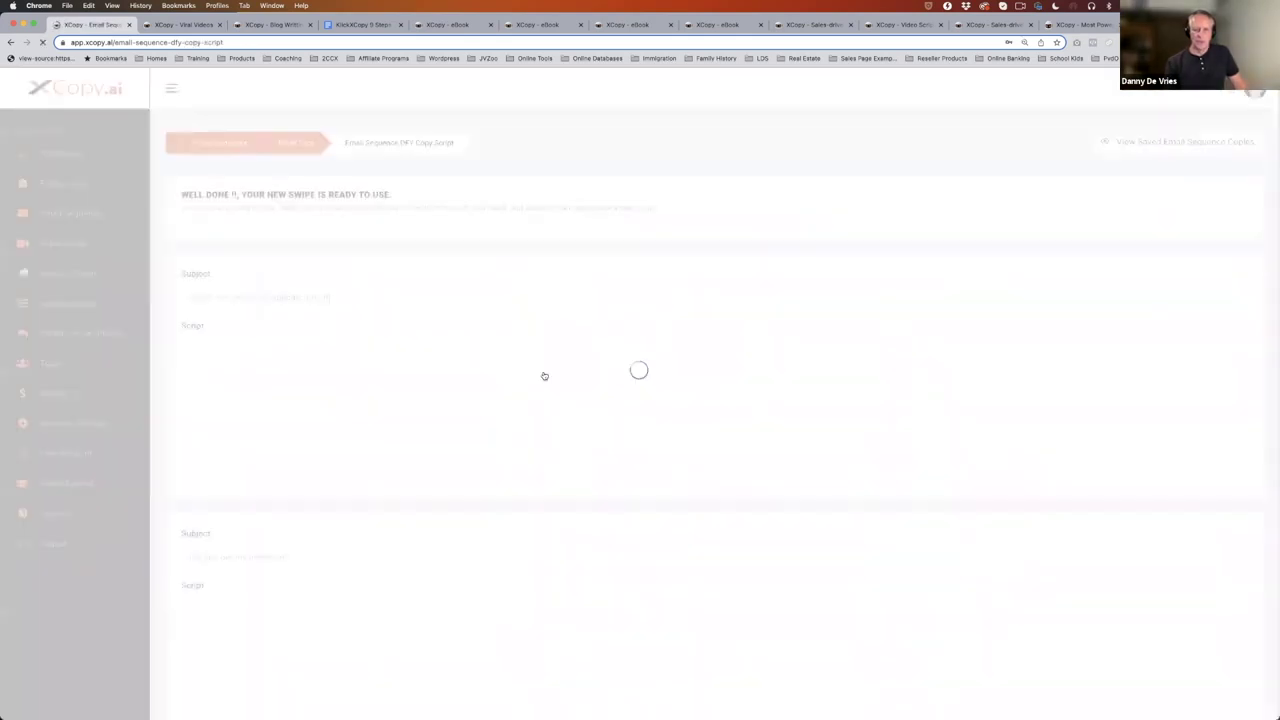
- Examine the subjects, scripts and placeholders of the emails in the webinar invitation sequence
scroll(418, 427, down, 1)
scroll(418, 427, down, 10)
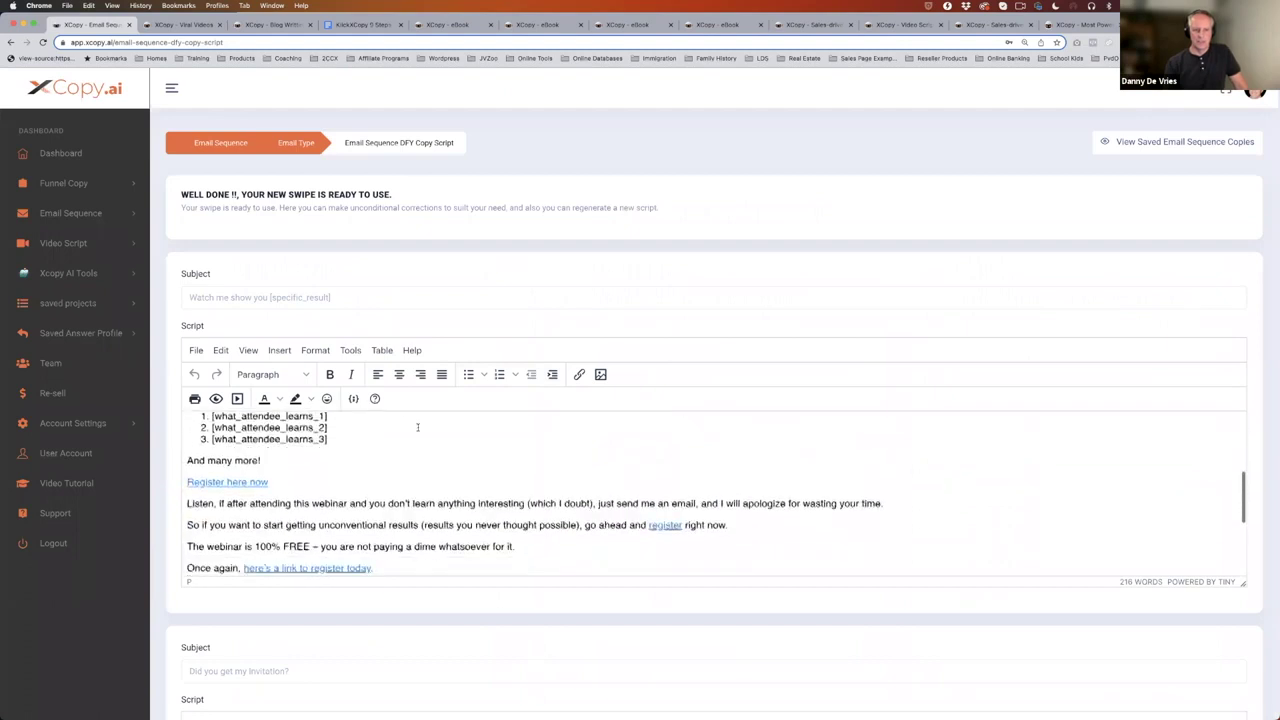
scroll(343, 643, down, 6)
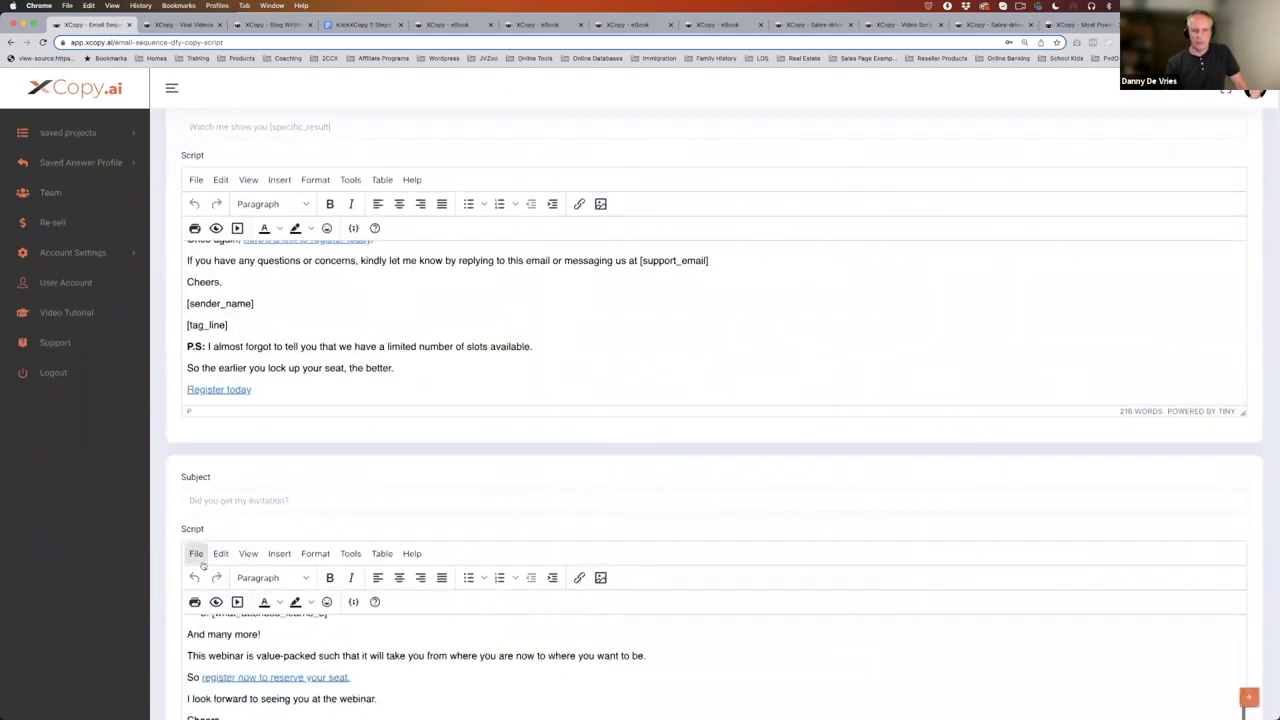
scroll(174, 566, down, 8)
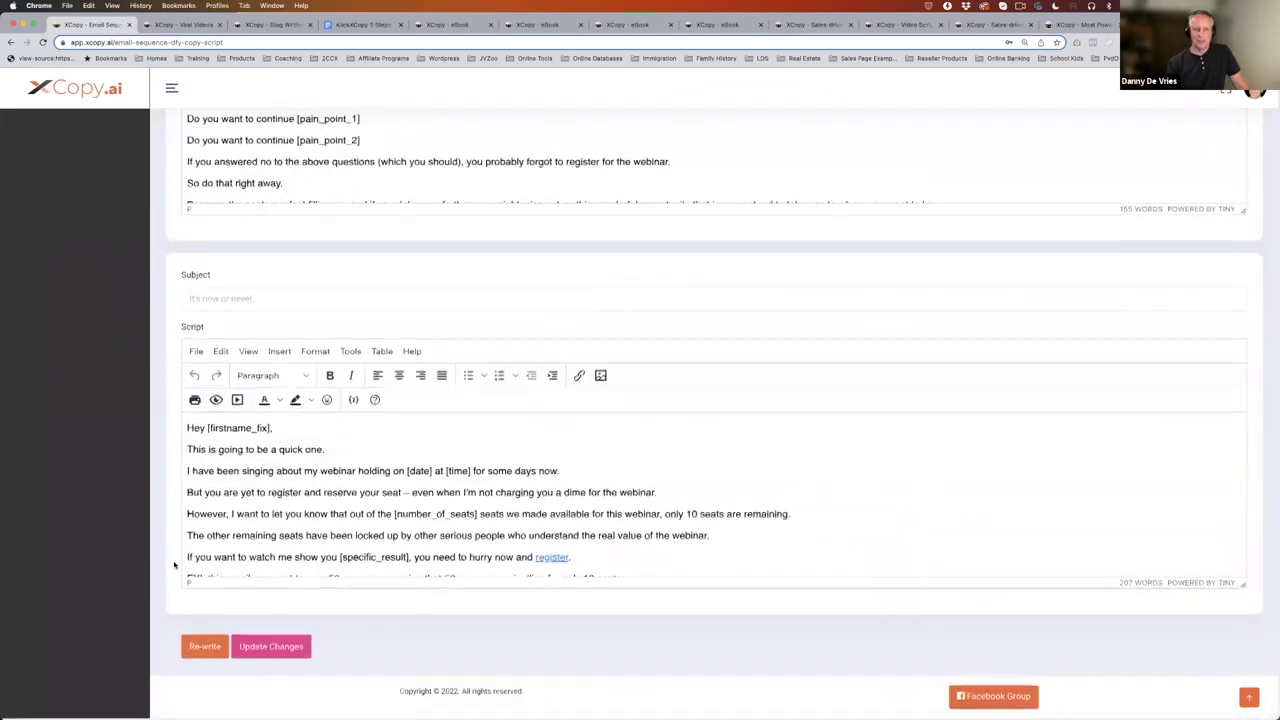
scroll(174, 566, down, 10)
scroll(174, 566, up, 5)
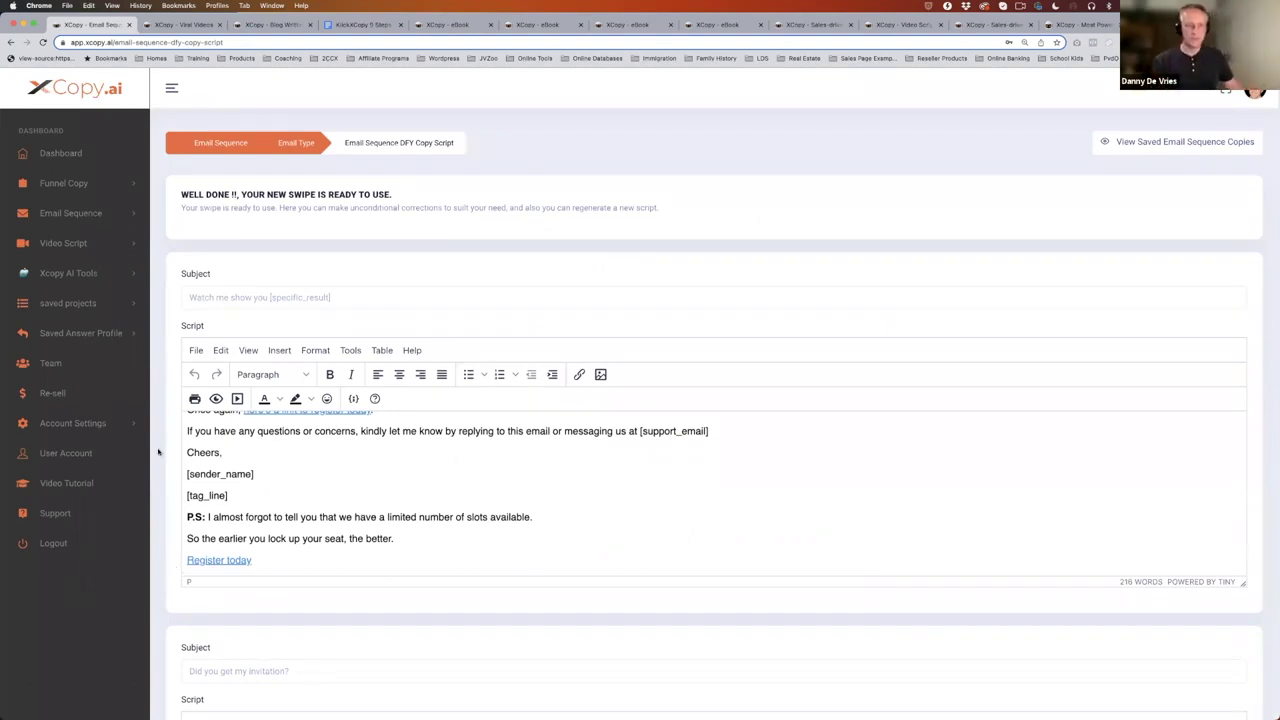
- Open the Custom Copy page for video scripts to view the available script types
click(83, 246)
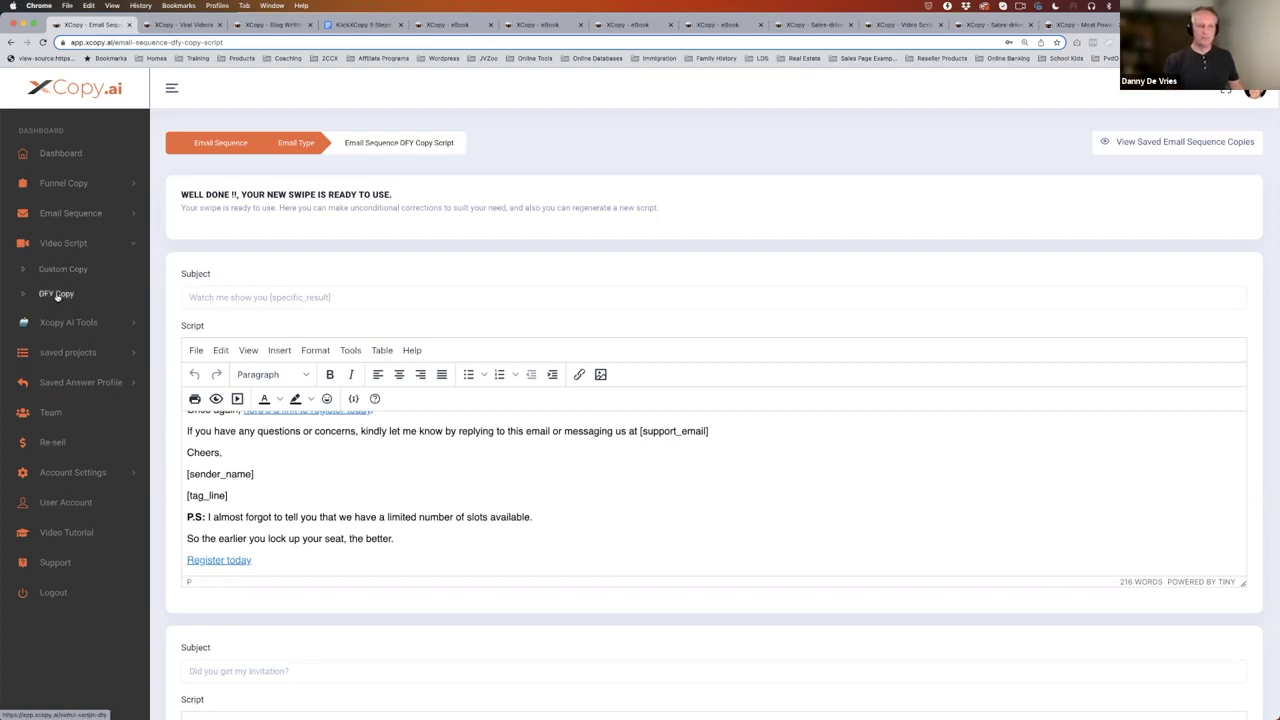
click(60, 270)
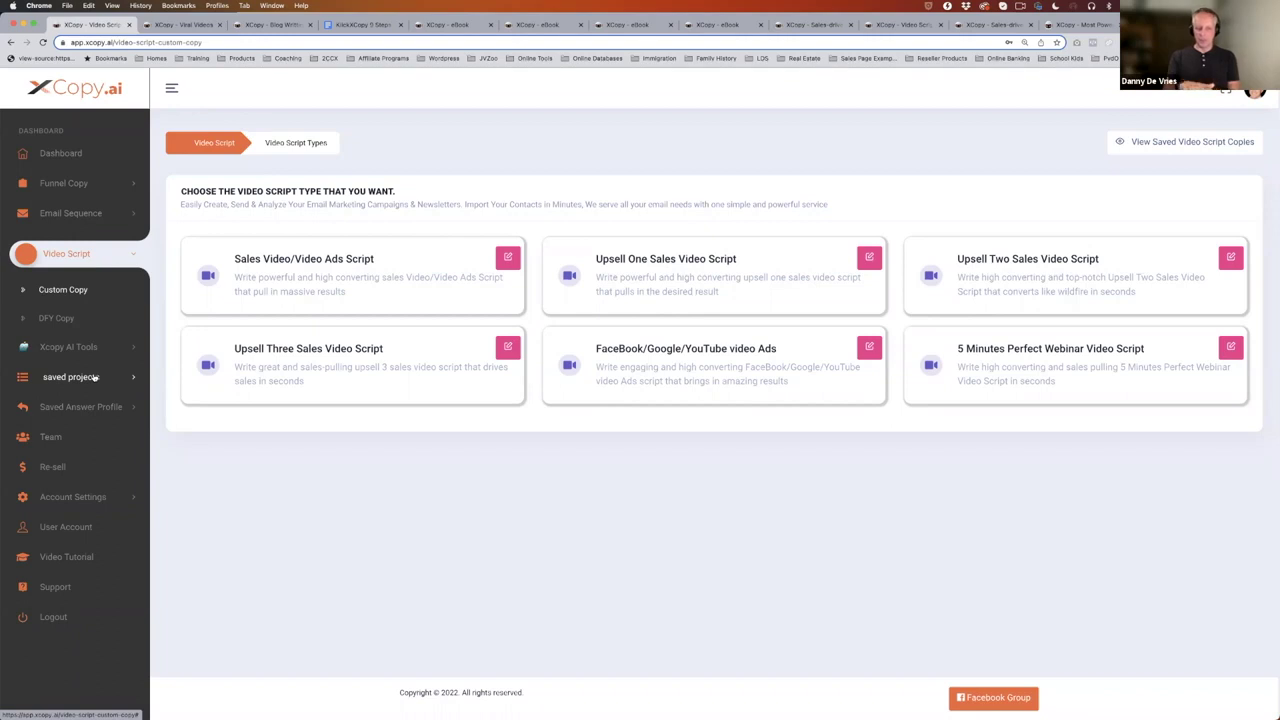
- View the Re-sell accounts page and open the Team page
click(56, 468)
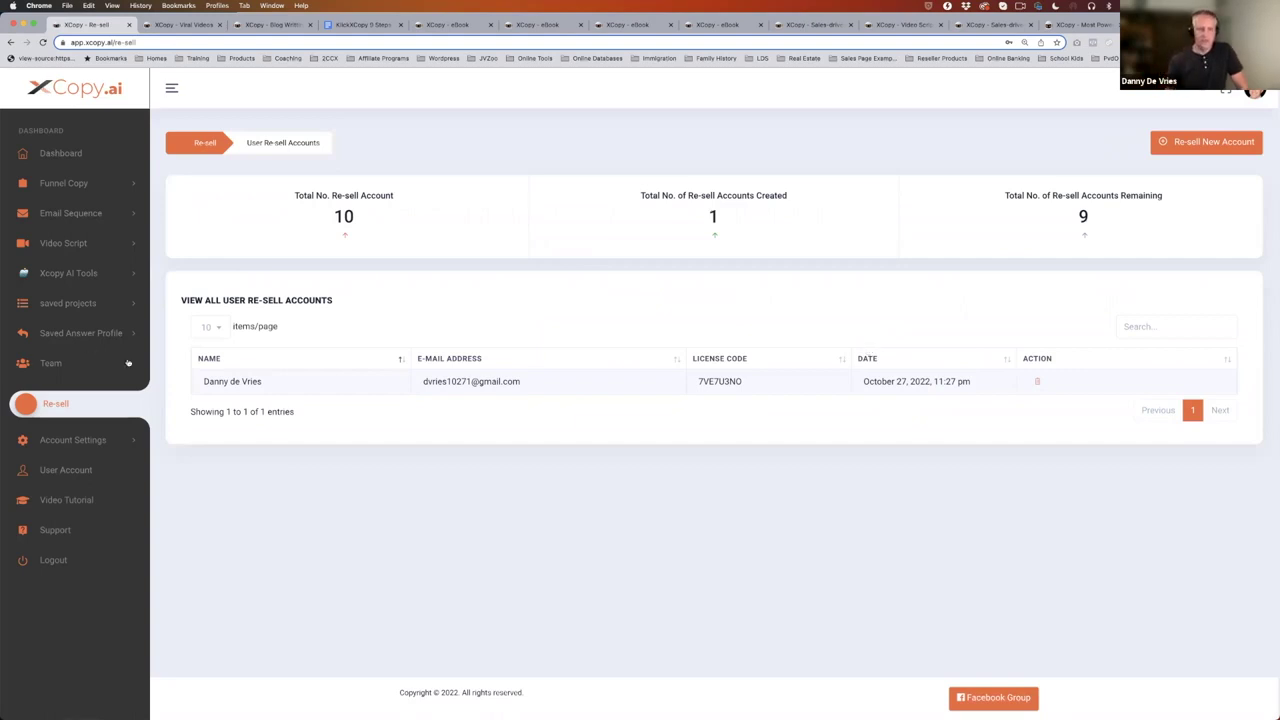
click(56, 364)
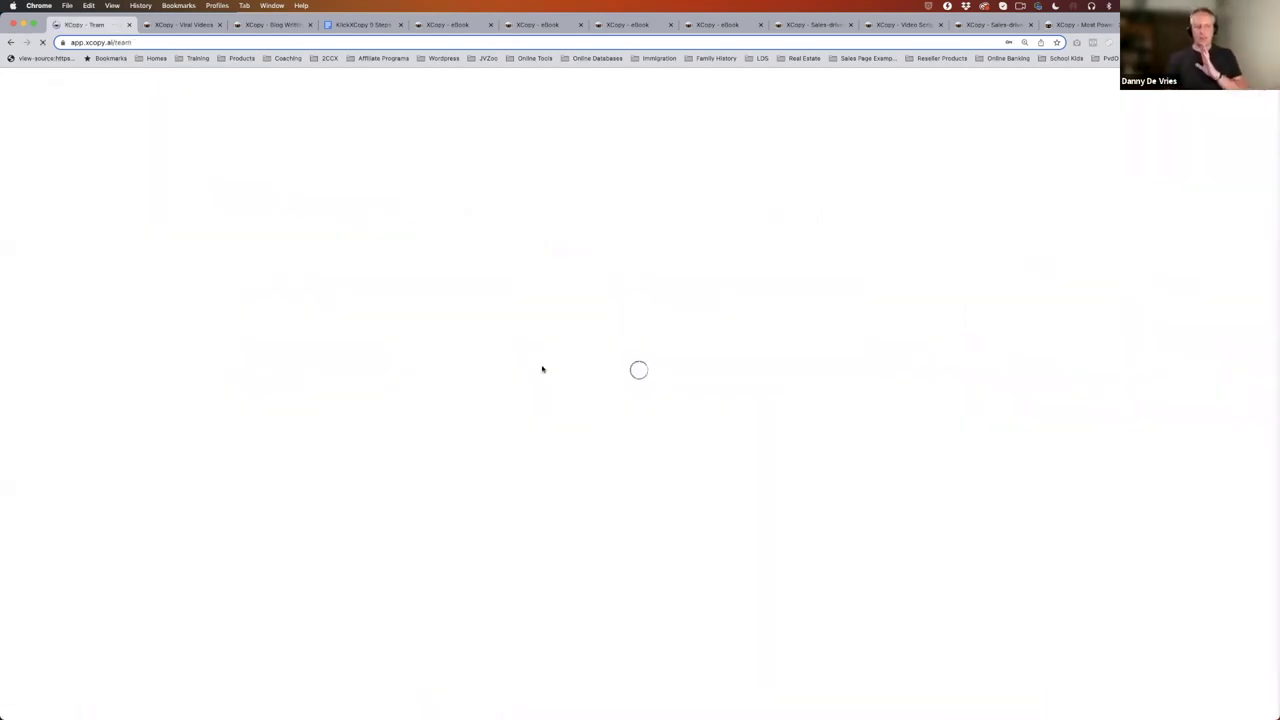